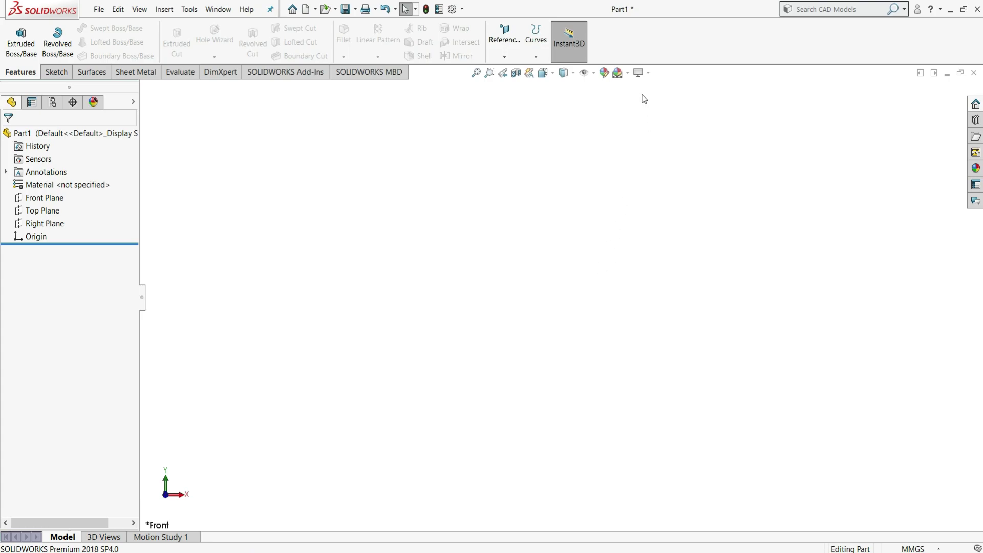
# Apply the Plain White scene and switch to the new empty Part4 document
pyautogui.click(620, 72)
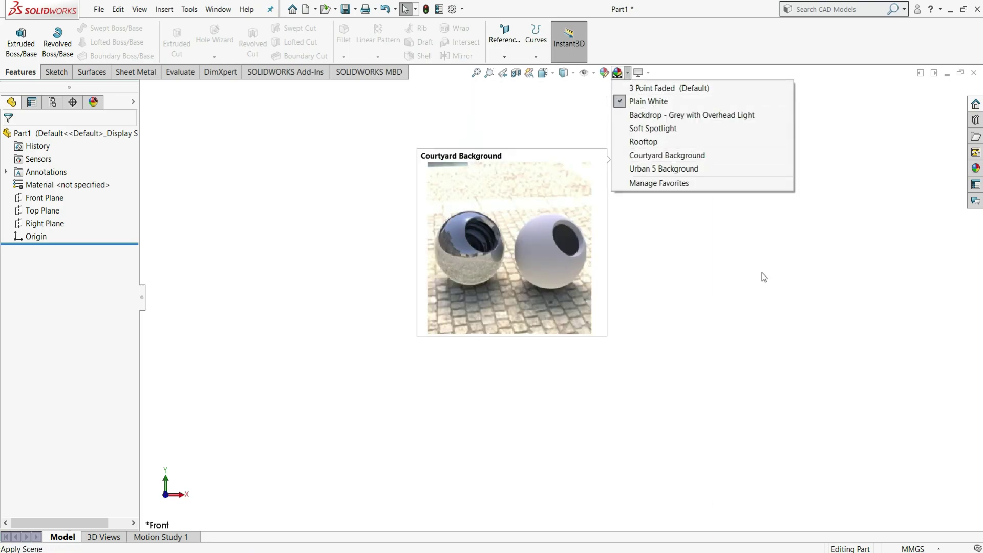
pyautogui.click(763, 276)
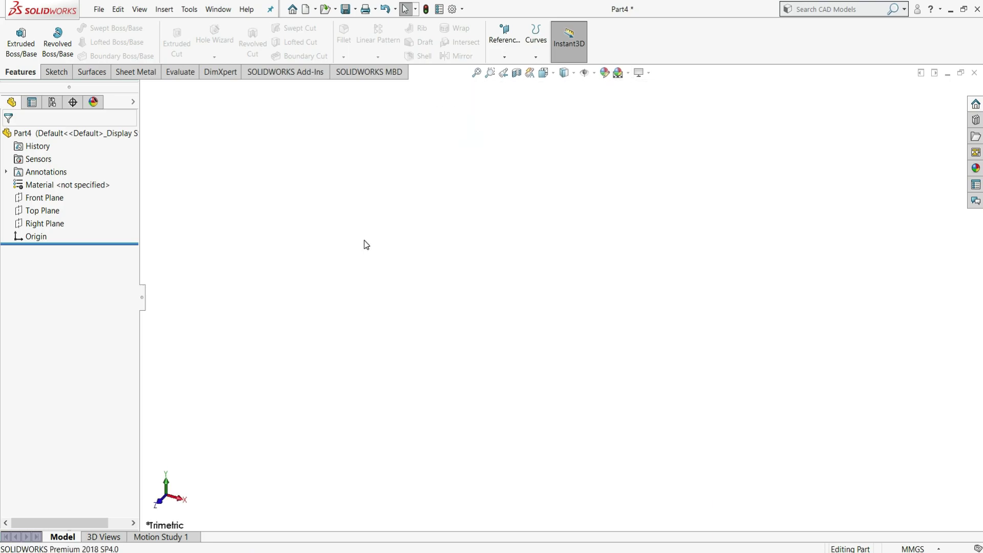
# Start a sketch on the Front Plane and draw the base line and the right upright at the origin
pyautogui.click(64, 200)
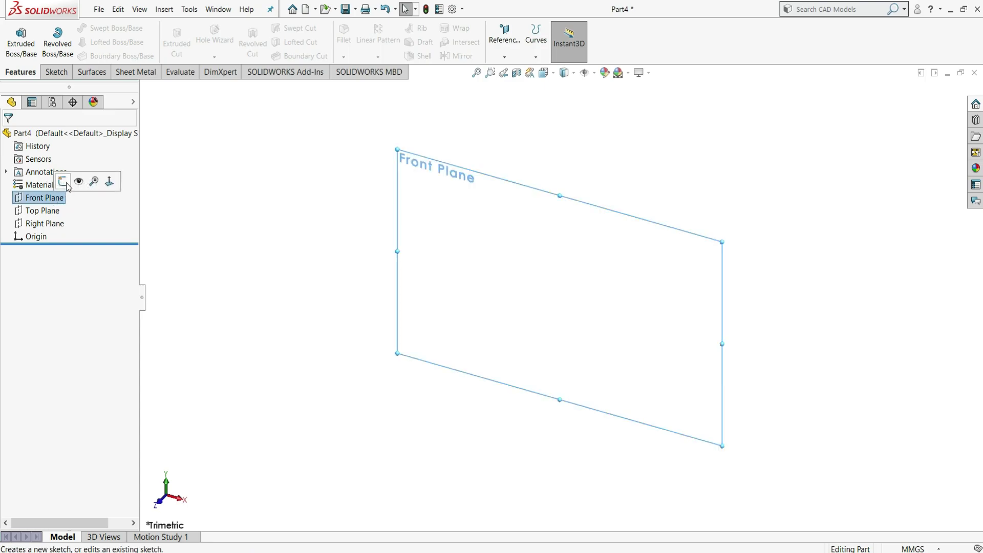
pyautogui.click(64, 182)
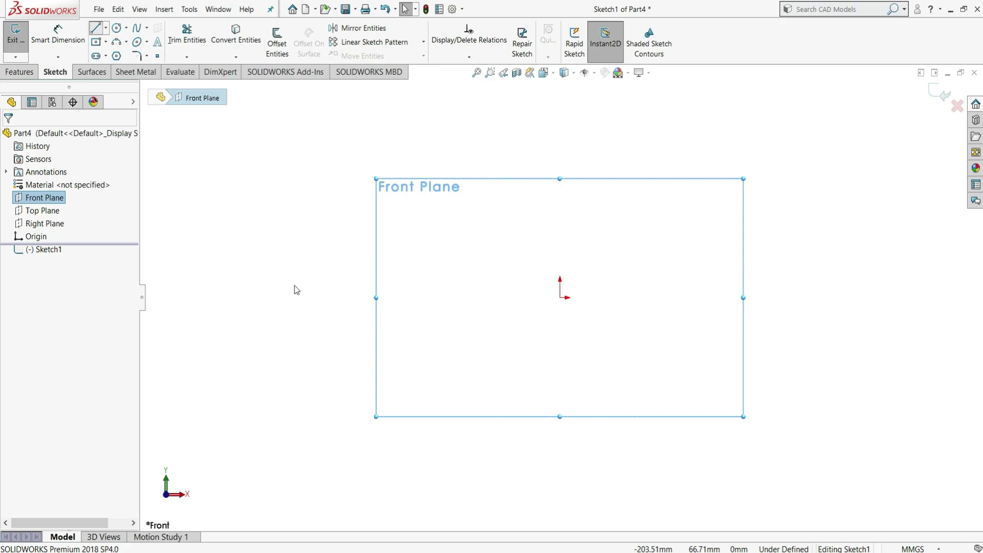
pyautogui.click(396, 297)
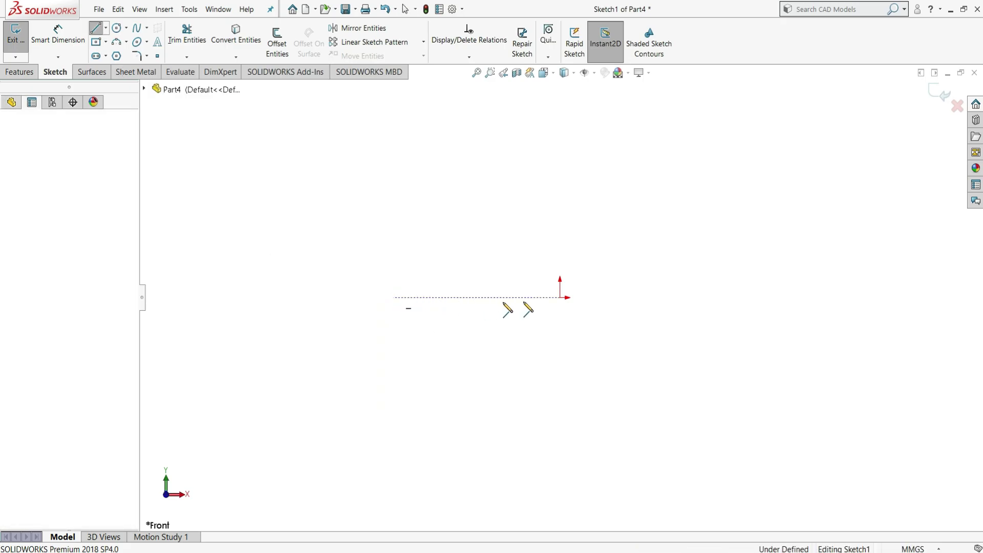
pyautogui.click(560, 297)
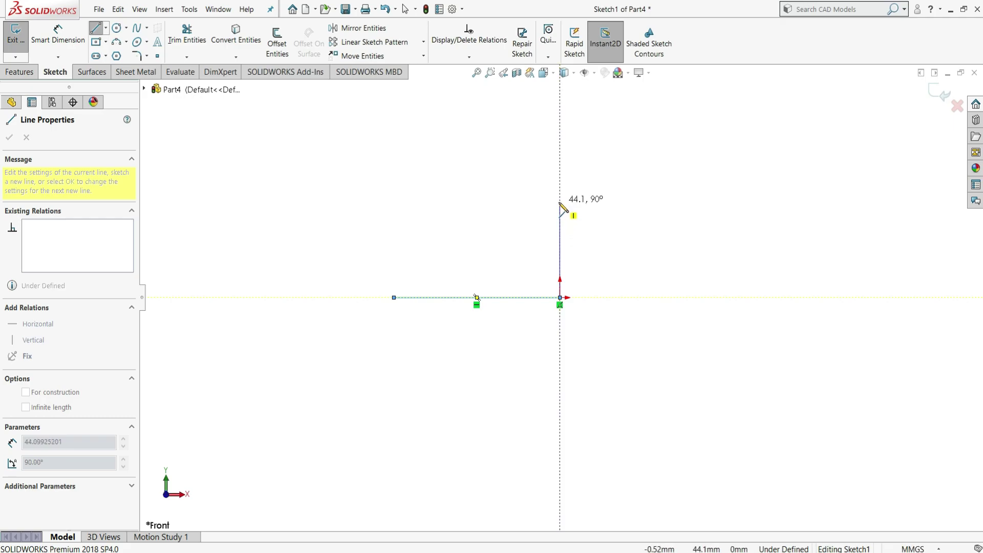
pyautogui.click(560, 204)
pyautogui.rightClick(560, 202)
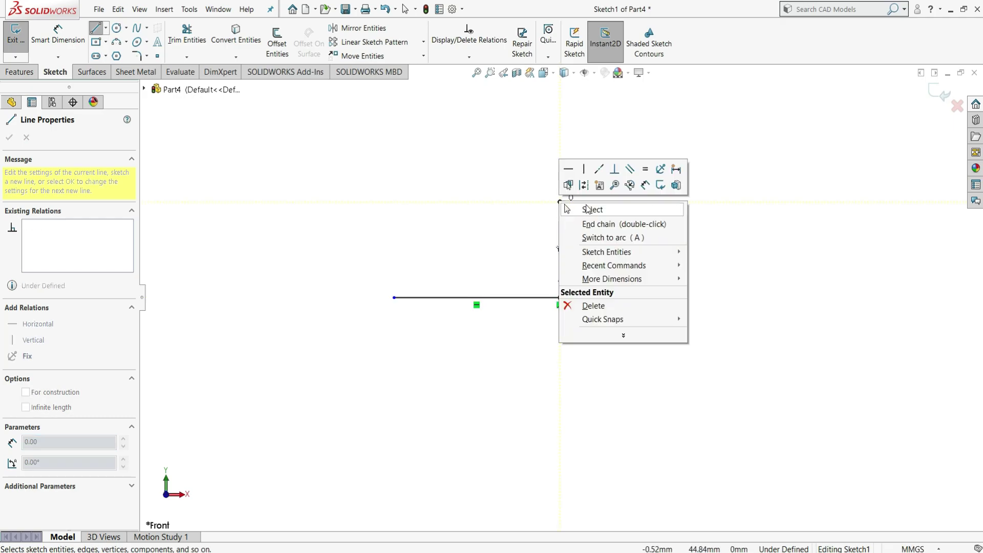
pyautogui.click(587, 210)
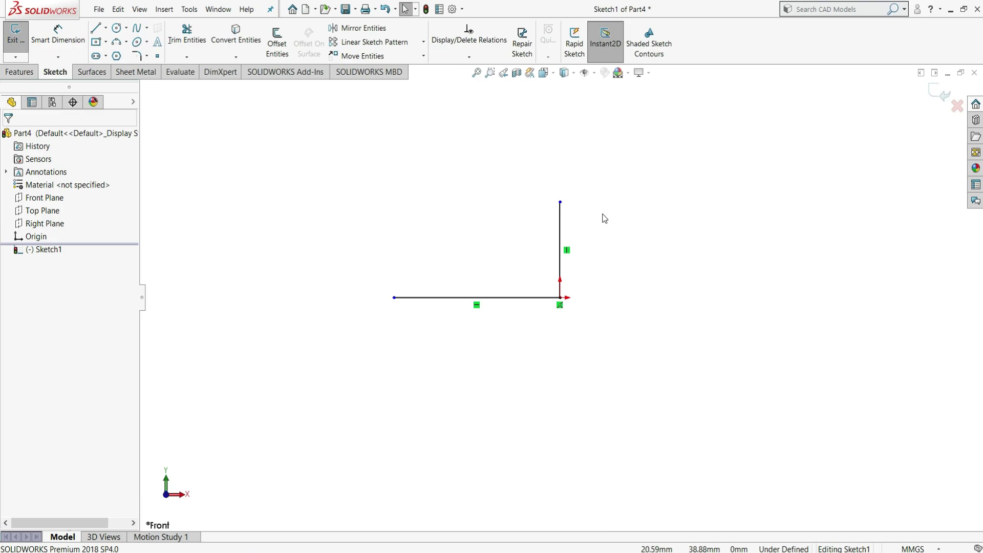
# Draw the tall left upright, the short top edge and the short downward step
pyautogui.press('l')
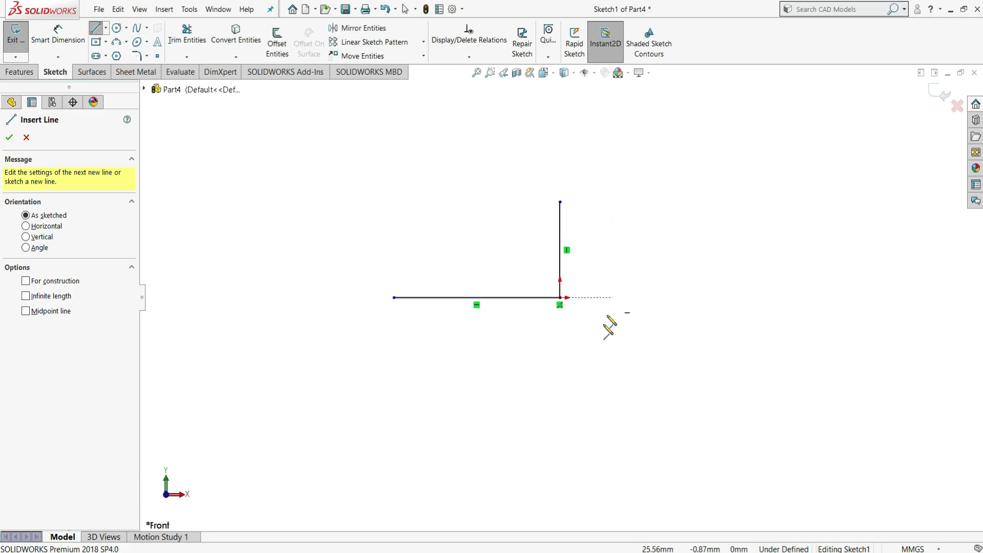
pyautogui.click(393, 297)
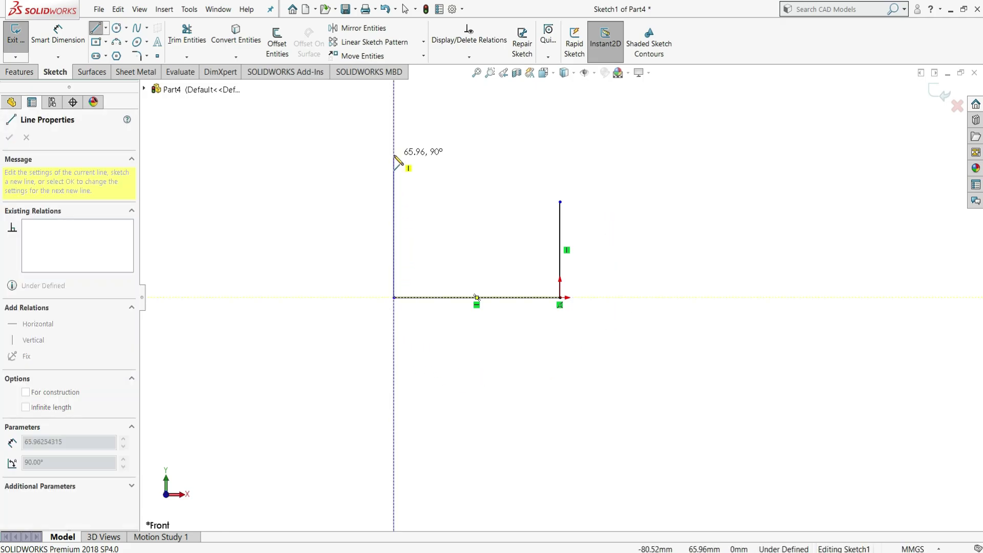
pyautogui.click(394, 154)
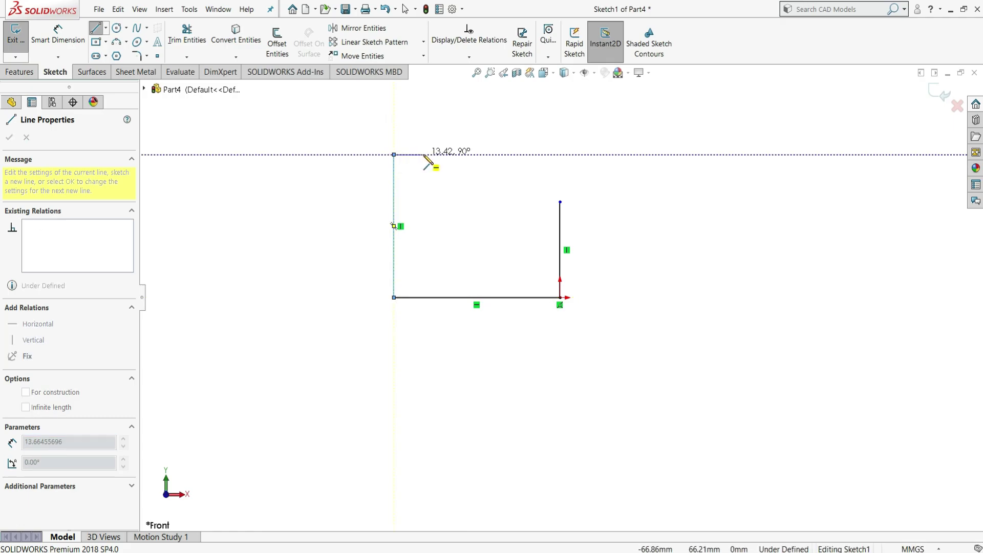
pyautogui.click(428, 154)
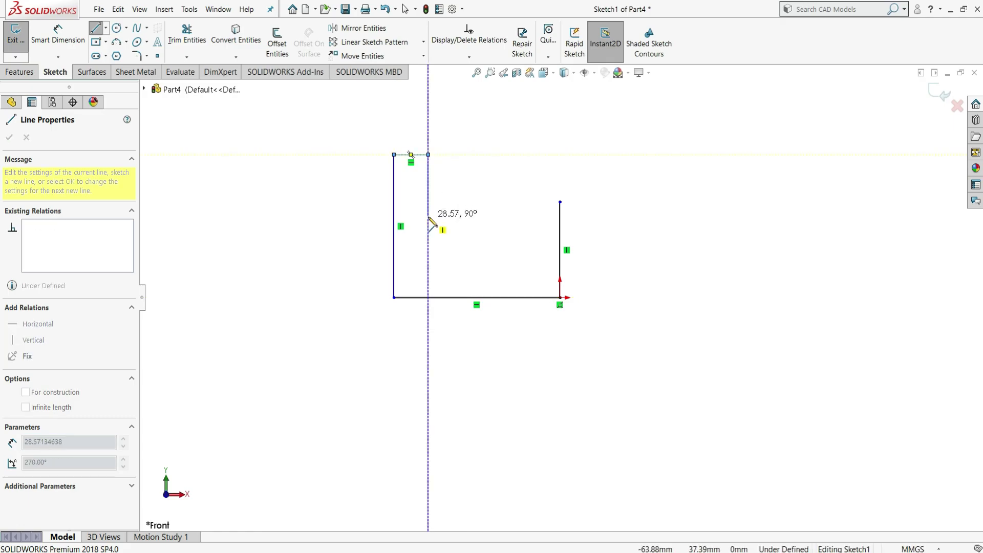
pyautogui.click(428, 189)
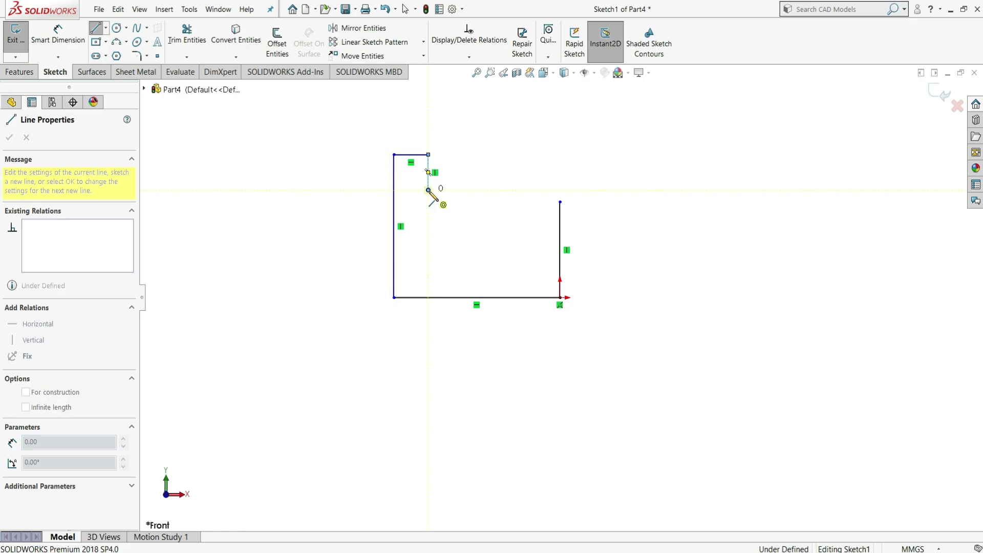
pyautogui.rightClick(429, 190)
pyautogui.click(454, 201)
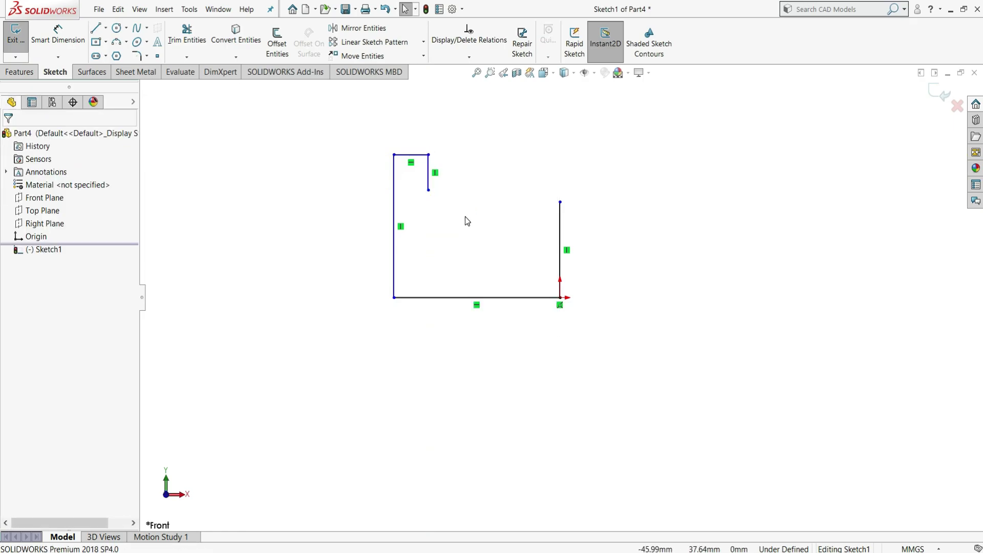
pyautogui.click(138, 29)
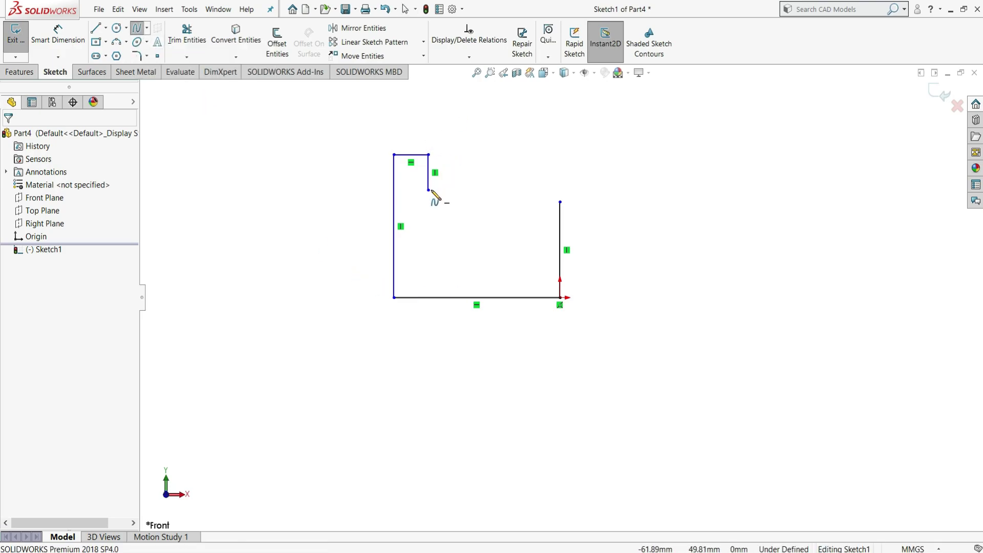
# Draw a spline from the short step's lower end to the right upright's top
pyautogui.click(560, 202)
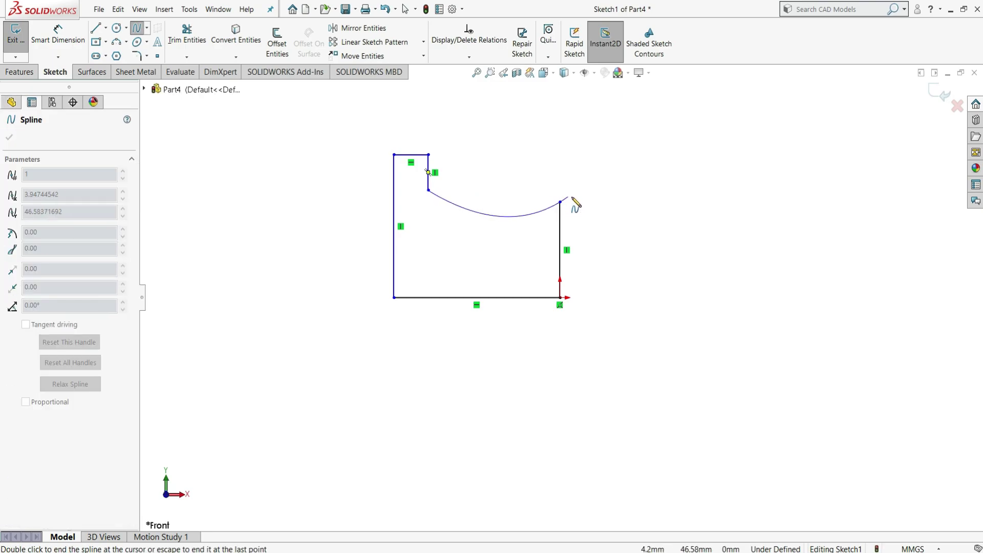
pyautogui.rightClick(577, 195)
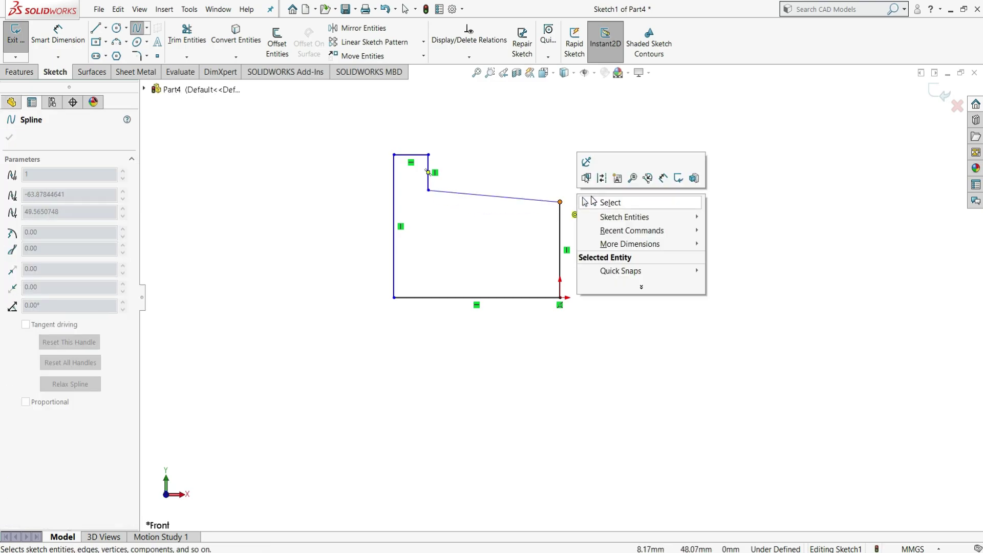
pyautogui.click(609, 202)
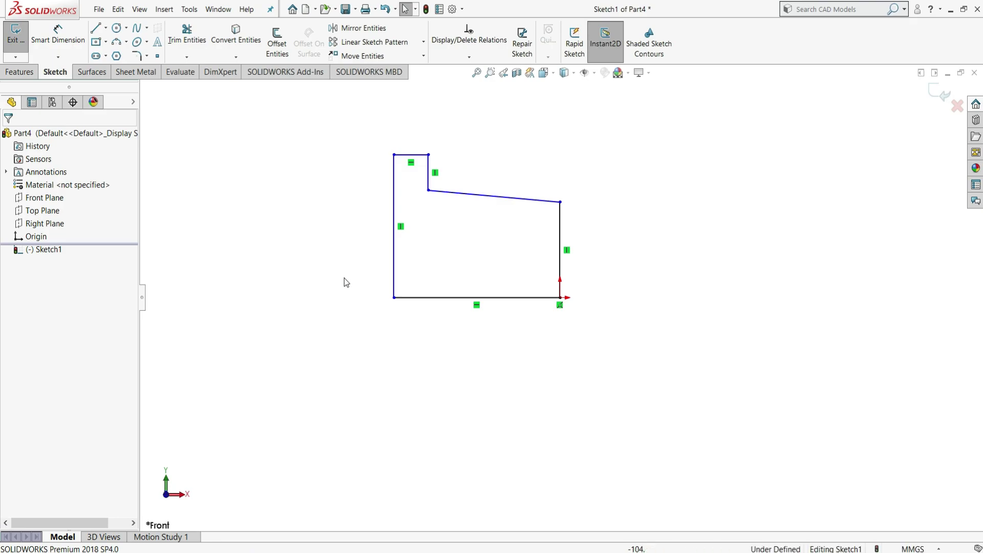
# Dimension the left upright at 70 mm tall and the top edge at 6 mm
pyautogui.click(69, 41)
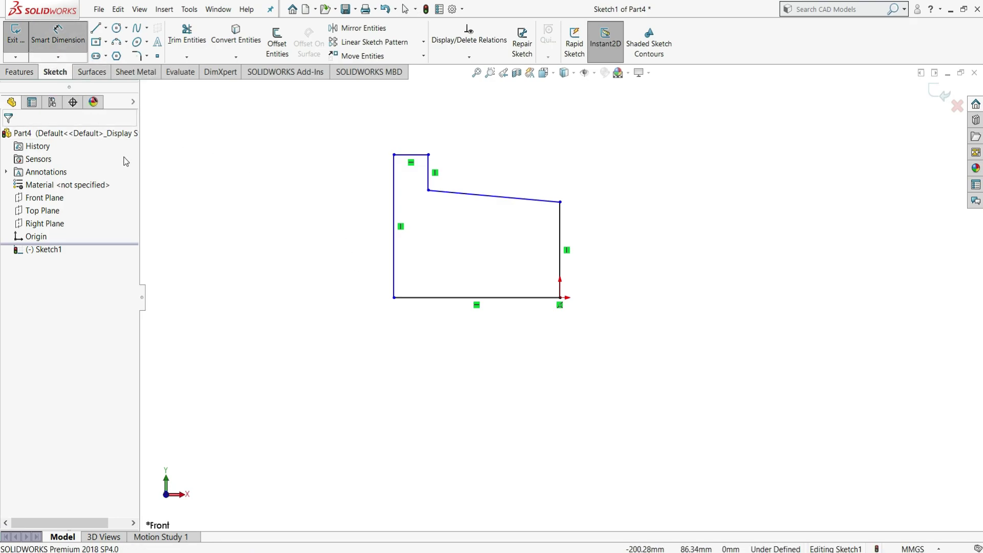
pyautogui.click(370, 215)
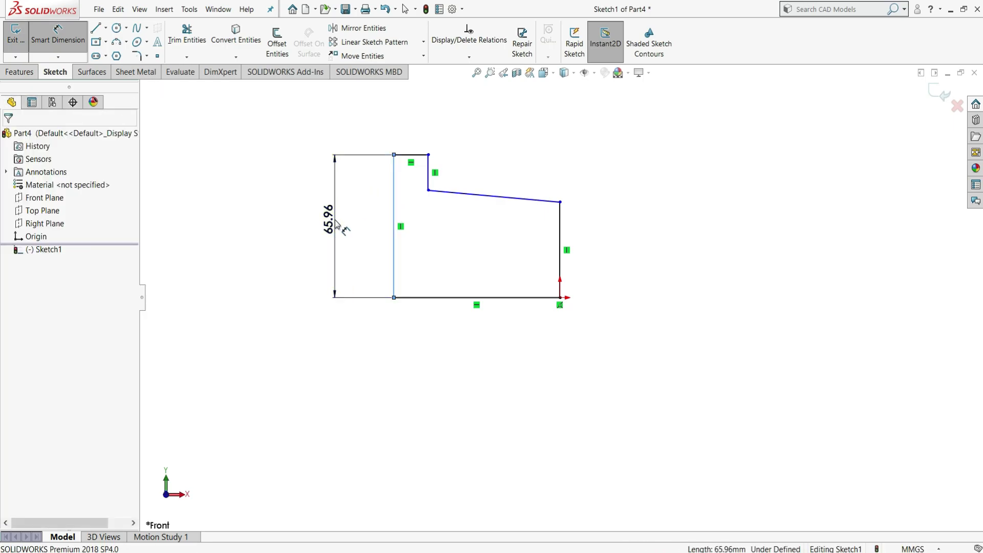
pyautogui.click(335, 224)
pyautogui.write('70')
pyautogui.press('Return')
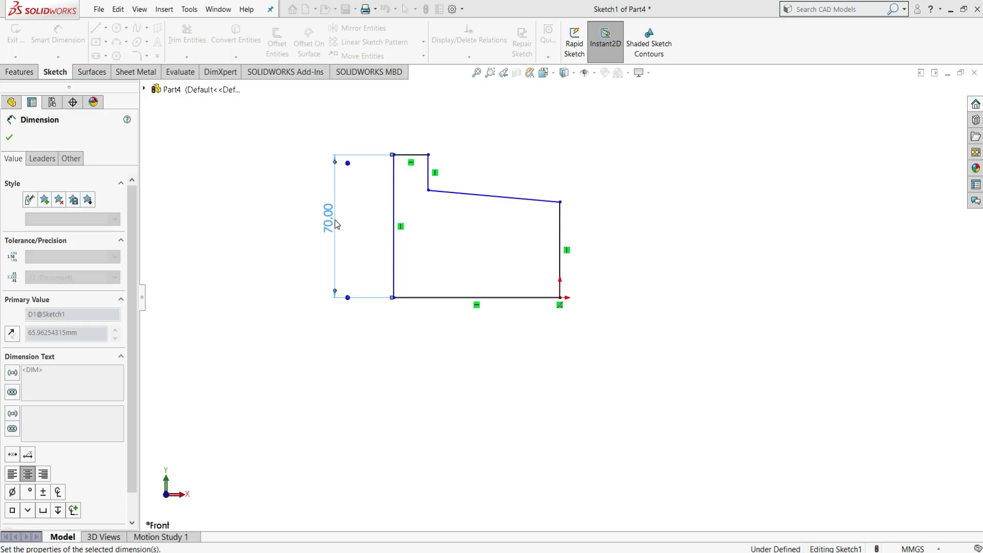
pyautogui.click(410, 155)
pyautogui.click(412, 137)
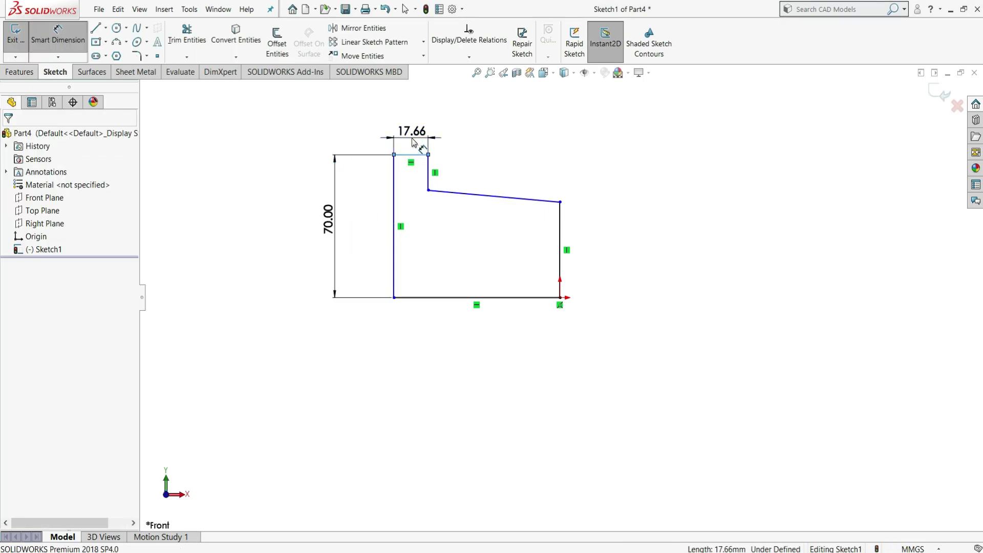
pyautogui.press('Return')
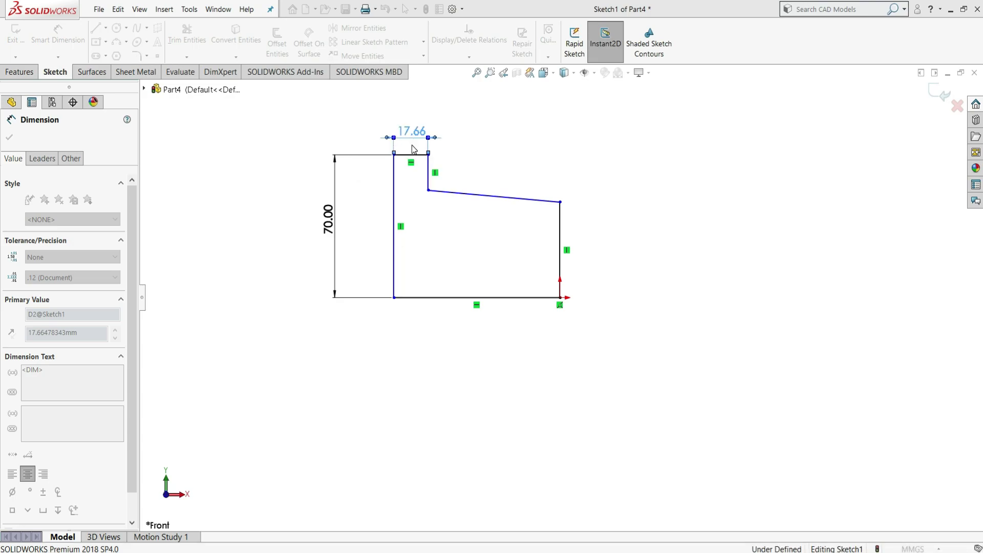
pyautogui.click(412, 132)
pyautogui.write('6')
pyautogui.press('Return')
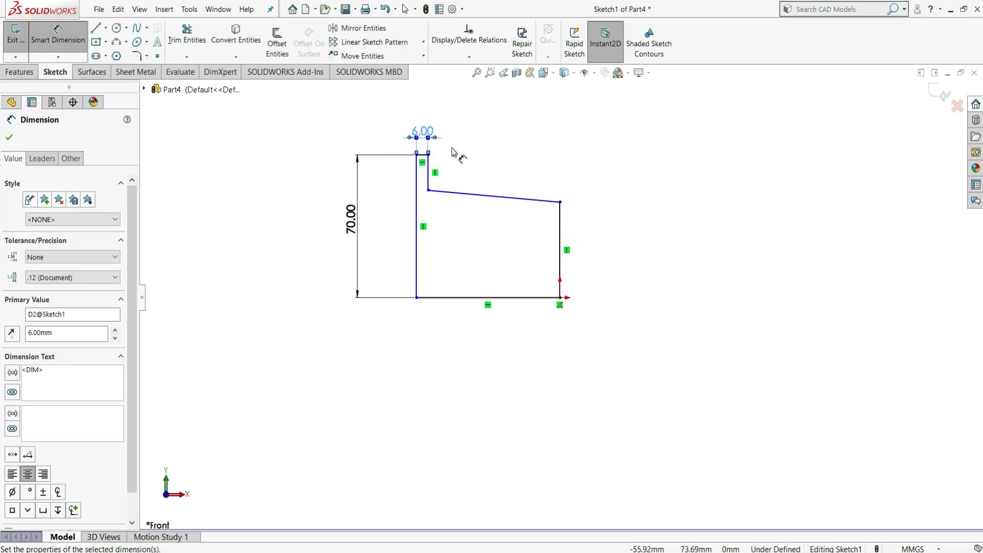
# Dimension the short step at 16 mm and the right upright at 16 mm
pyautogui.click(430, 176)
pyautogui.click(459, 174)
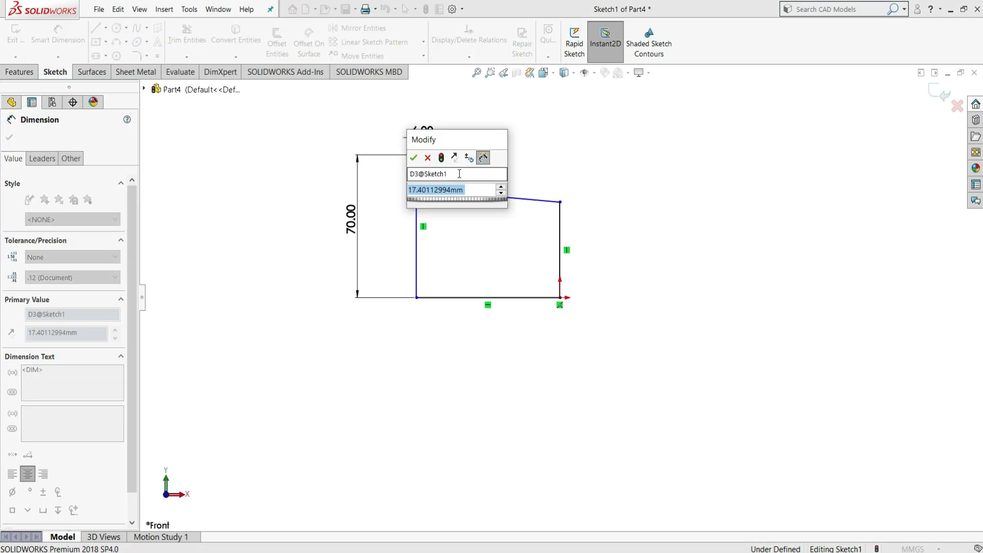
pyautogui.write('16')
pyautogui.press('Escape')
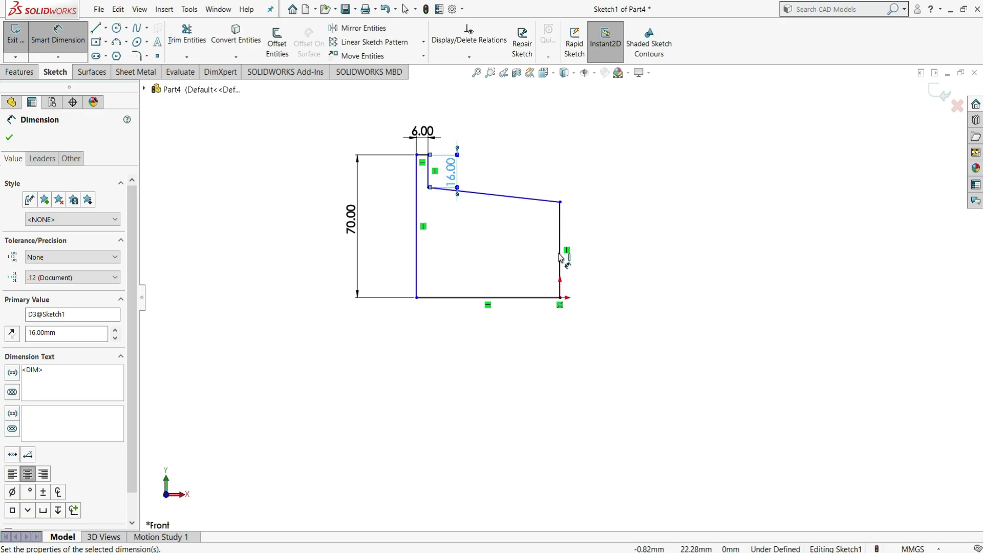
pyautogui.click(589, 259)
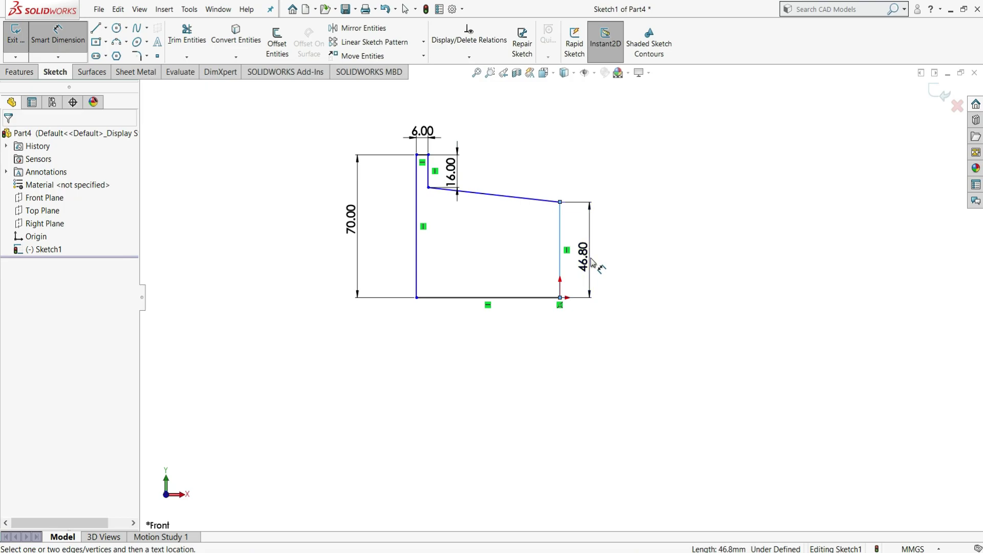
pyautogui.click(593, 262)
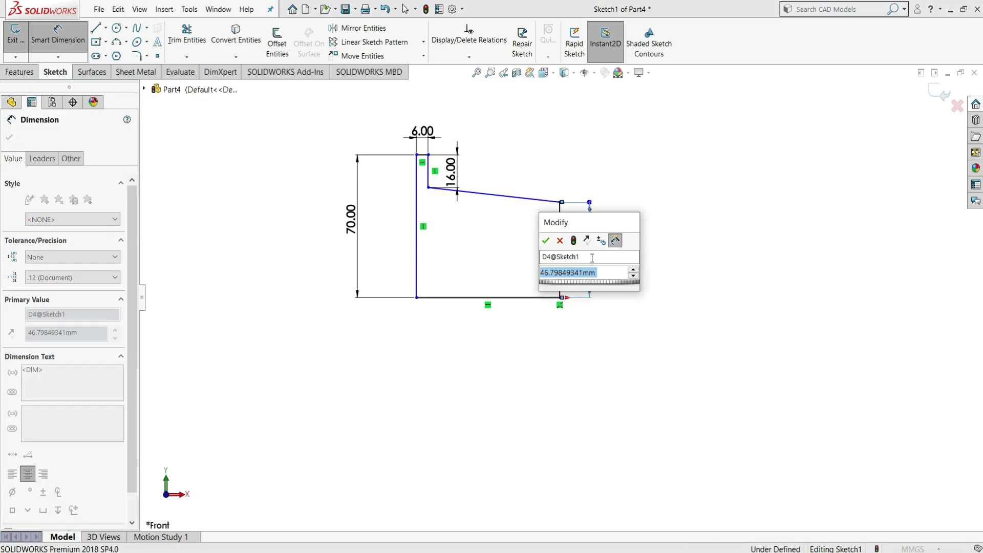
pyautogui.write('16')
pyautogui.press('Return')
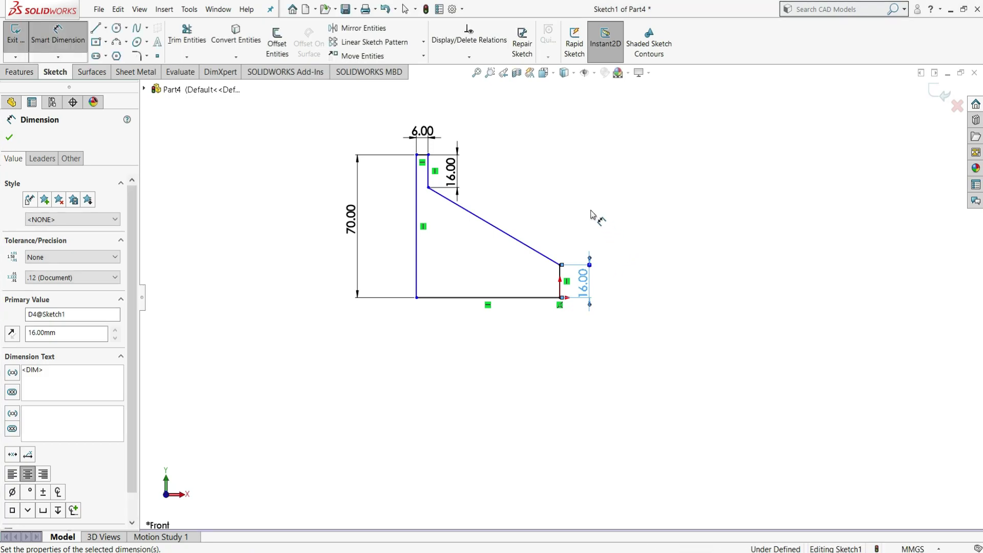
# Add the 60 mm overall width between the short step and the right upright
pyautogui.click(428, 164)
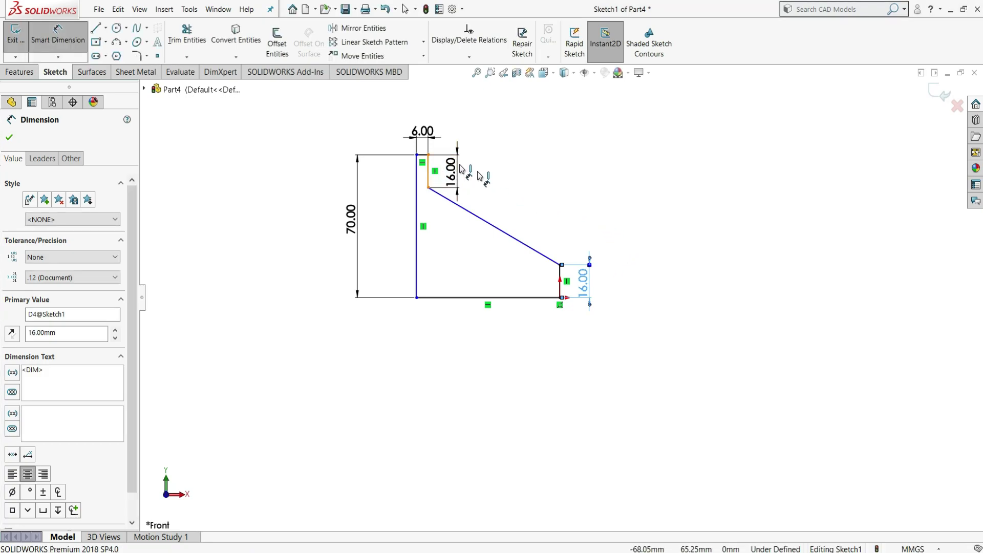
pyautogui.click(560, 278)
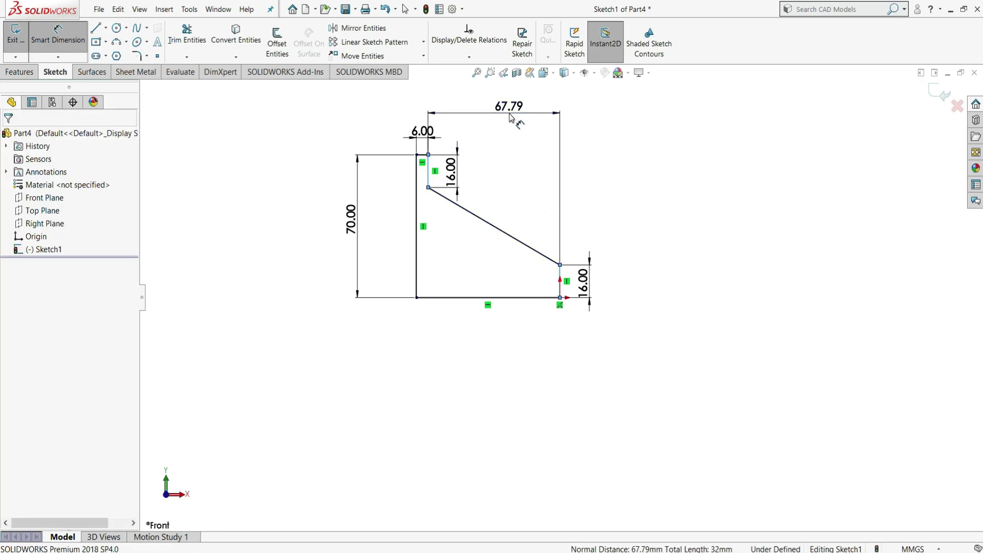
pyautogui.click(510, 117)
pyautogui.write('60')
pyautogui.press('Return')
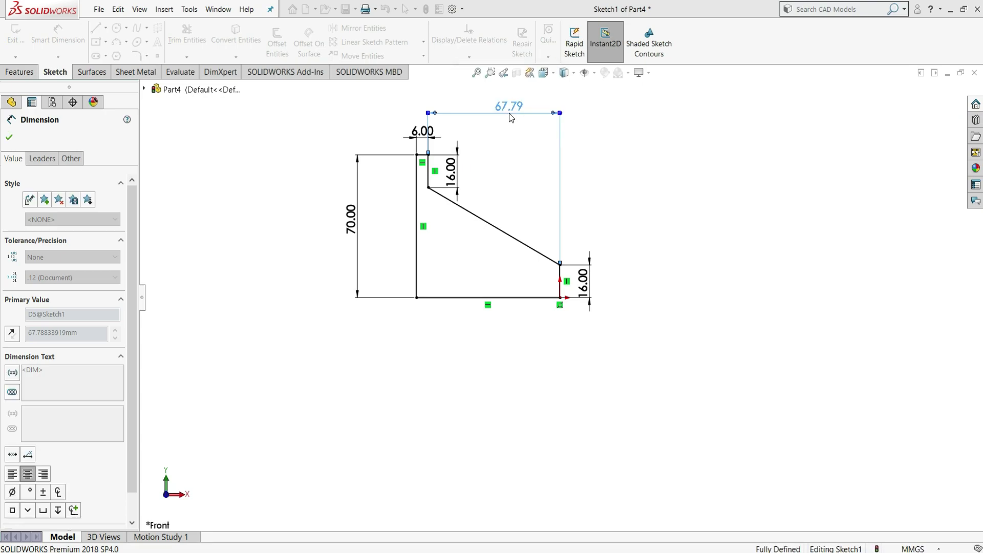
pyautogui.rightClick(529, 189)
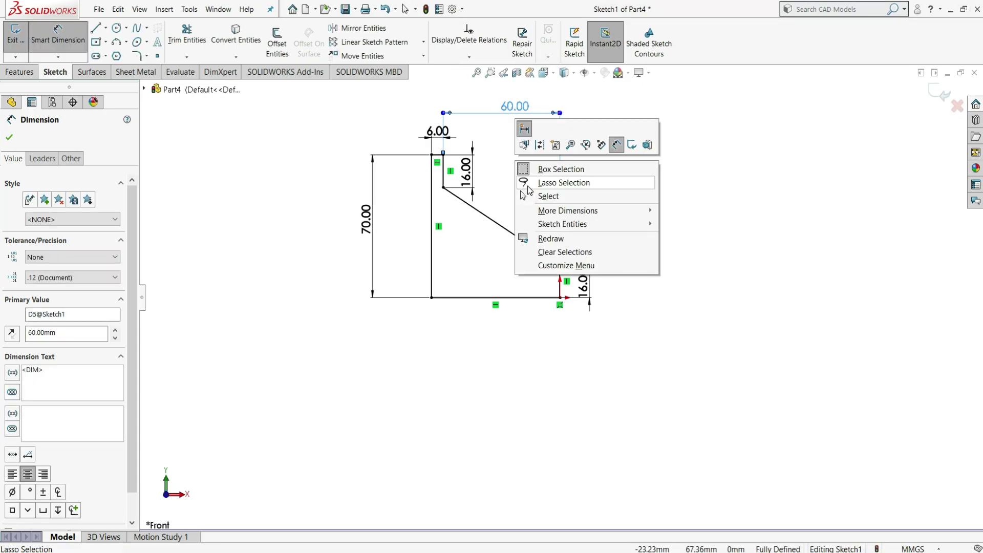
# Give the spline's upper end tangent a Vertical relation
pyautogui.click(547, 197)
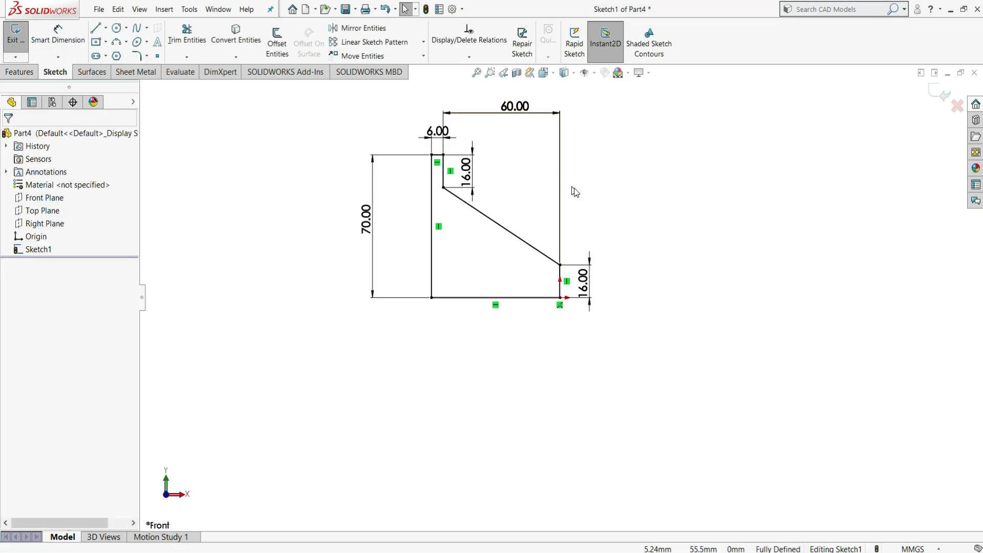
pyautogui.click(494, 224)
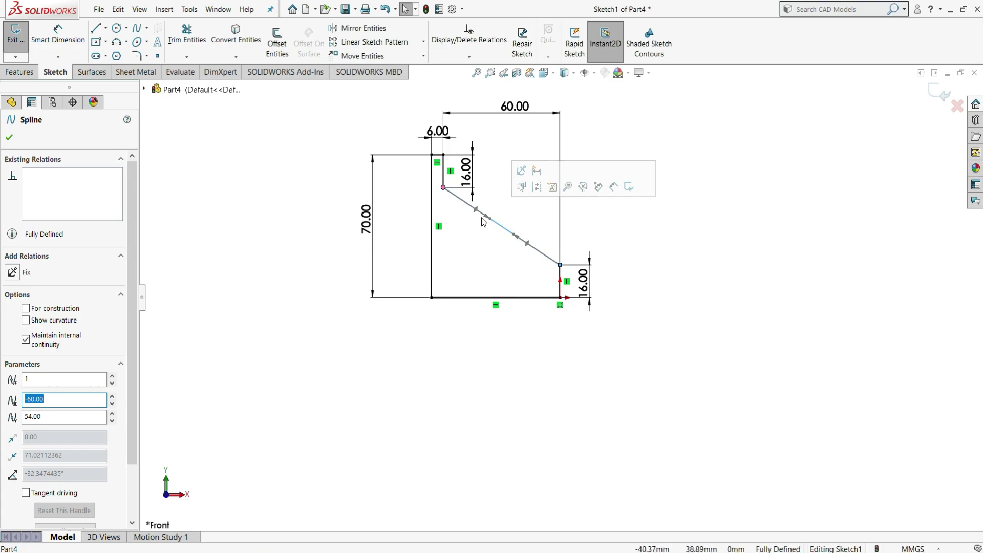
pyautogui.scroll(-2, 486, 227)
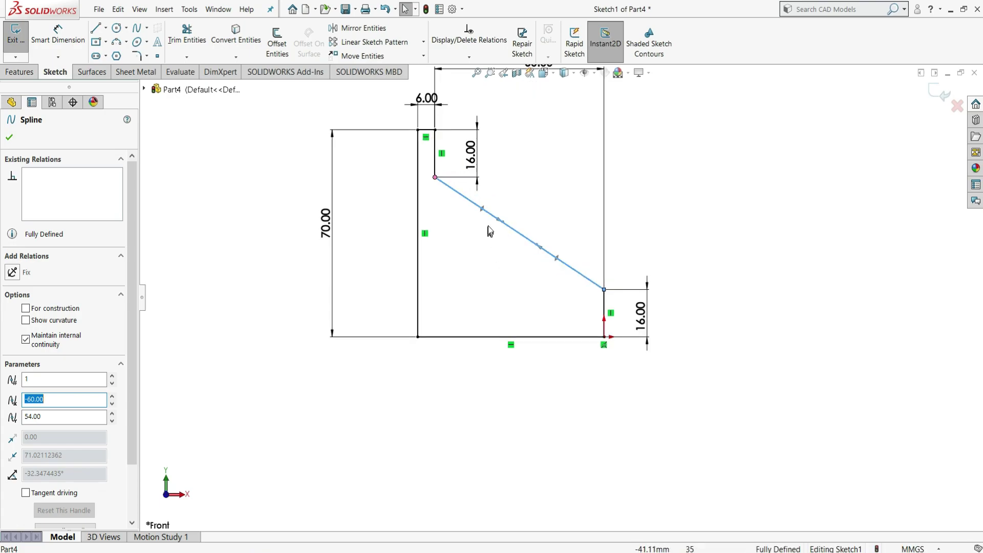
pyautogui.click(501, 224)
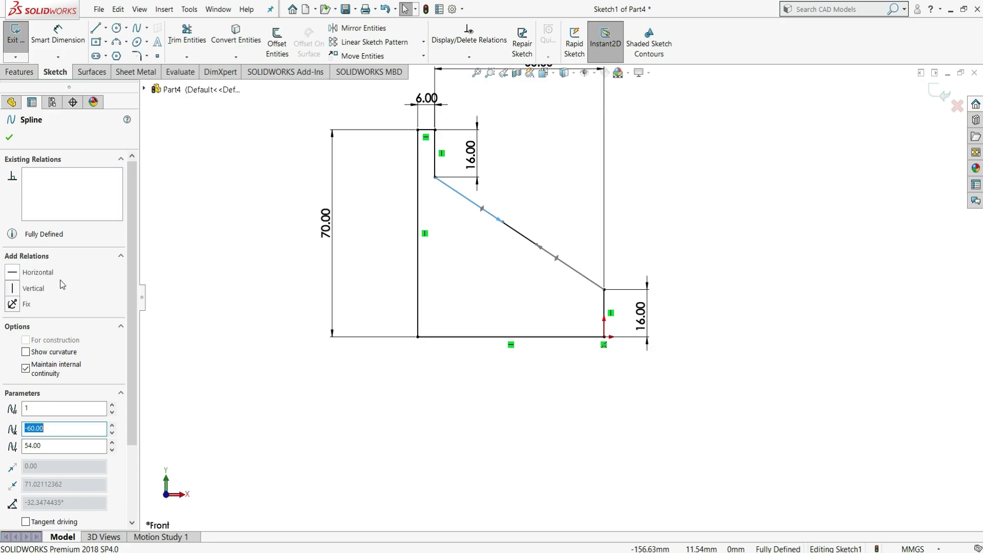
pyautogui.click(28, 294)
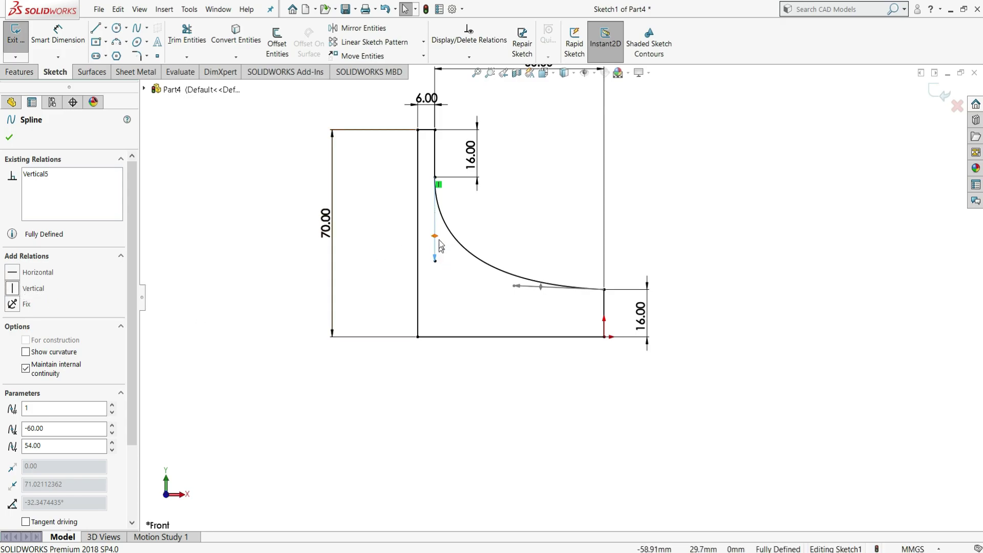
pyautogui.click(9, 137)
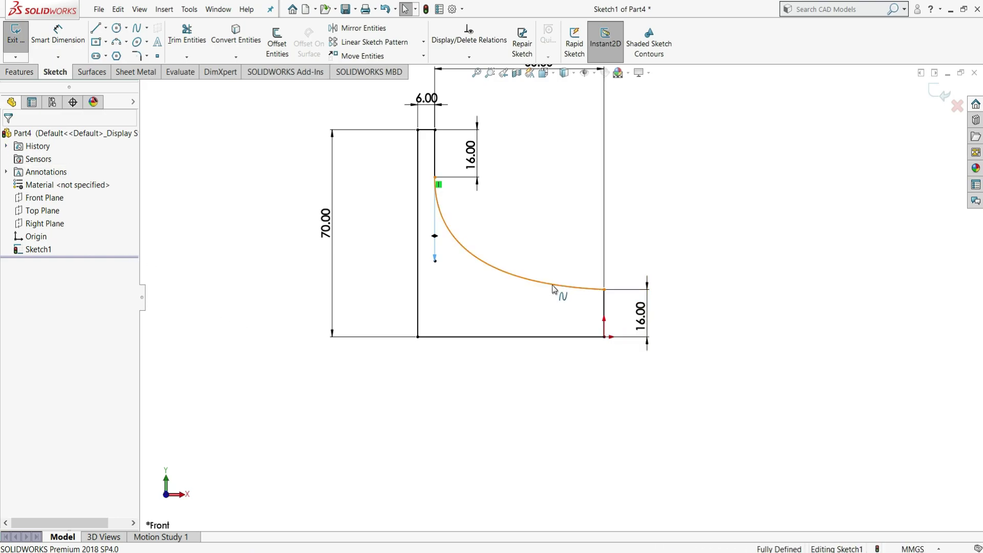
# Give the spline's lower end tangent a Horizontal relation
pyautogui.click(575, 309)
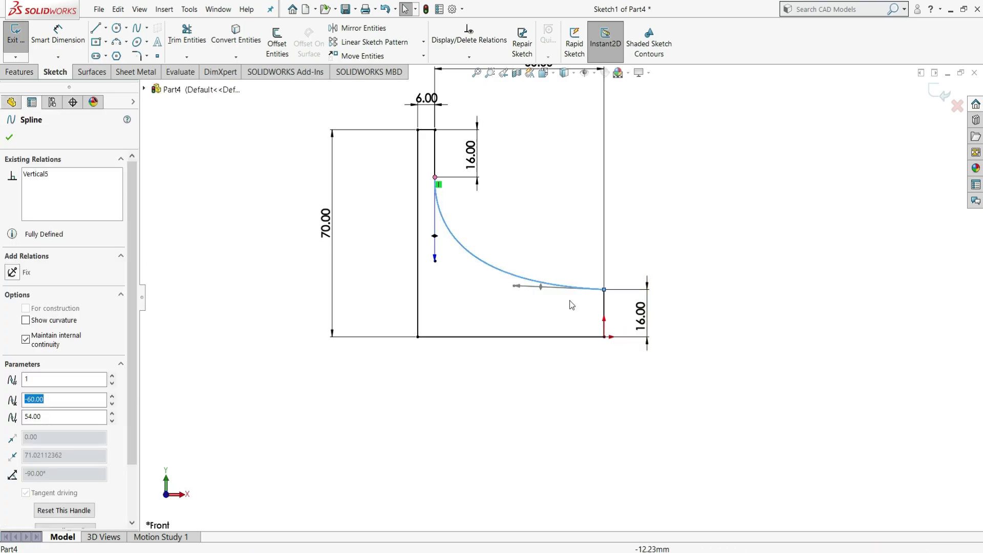
pyautogui.click(516, 285)
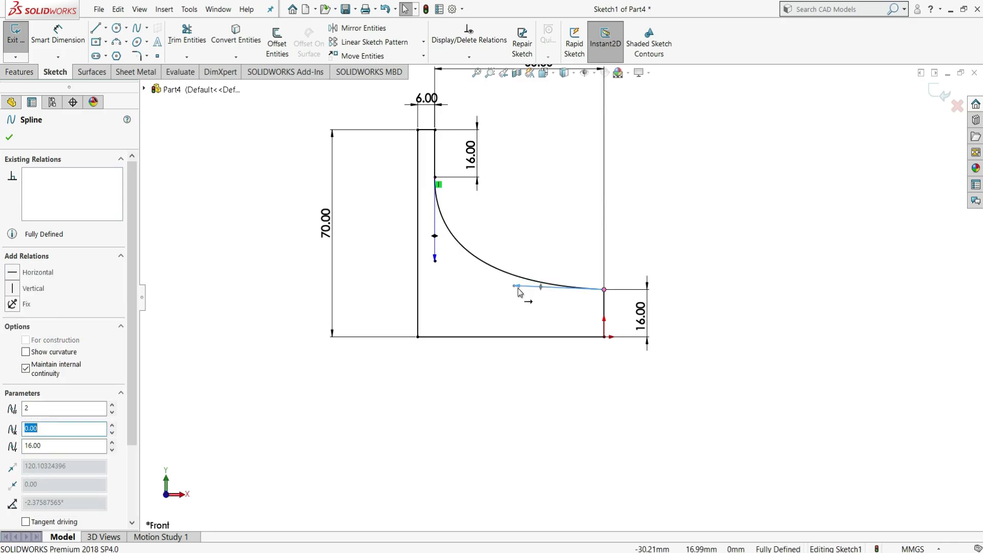
pyautogui.click(16, 276)
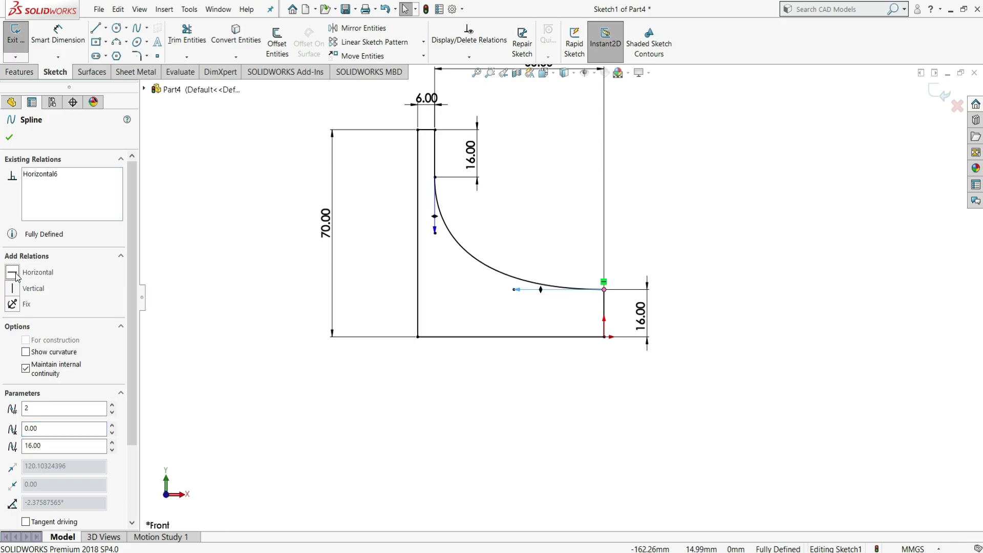
pyautogui.click(9, 138)
pyautogui.press('f')
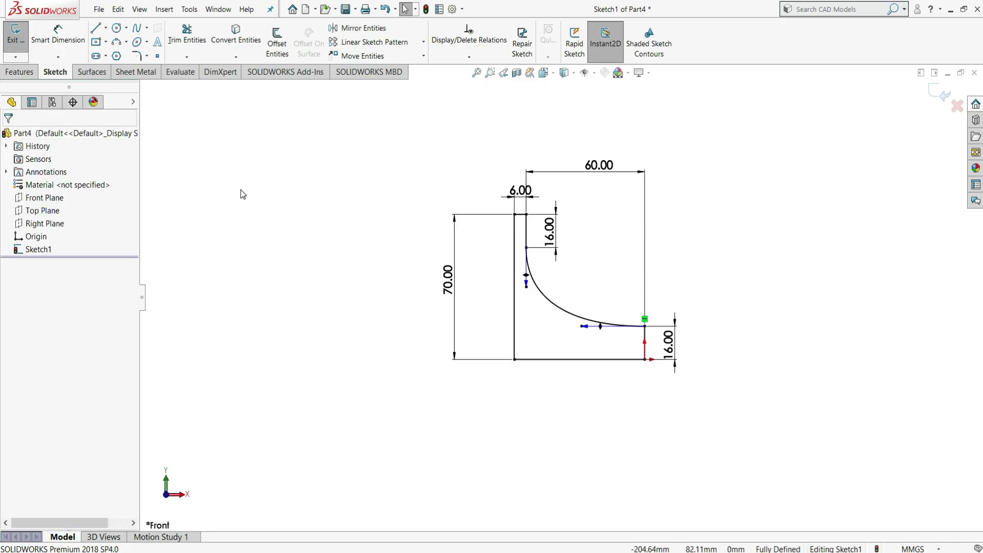
pyautogui.click(18, 72)
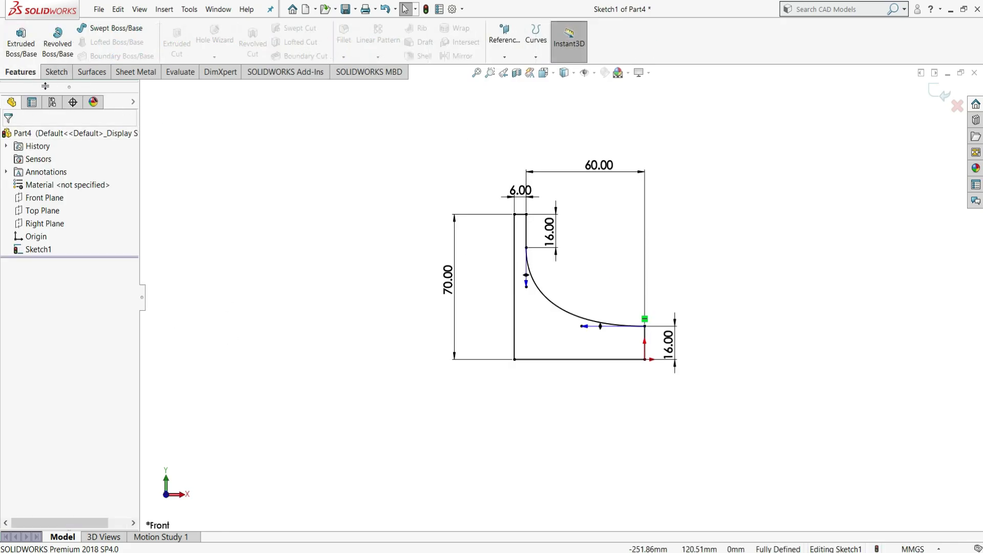
# Revolve Sketch1 360° about its bottom line into the trumpet-shaped hub, then view its flat back face
pyautogui.click(59, 46)
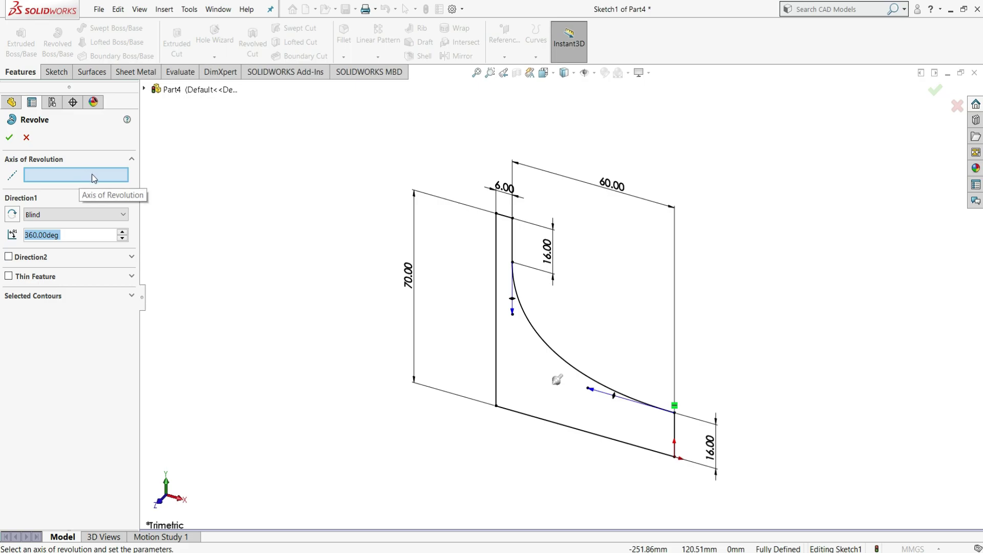
pyautogui.click(536, 422)
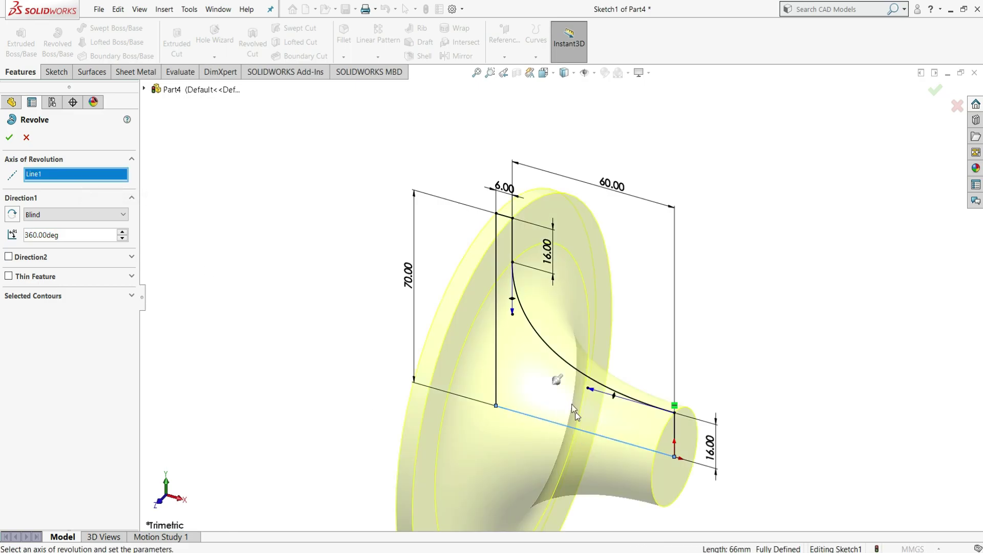
pyautogui.press('f')
pyautogui.scroll(-2, 578, 501)
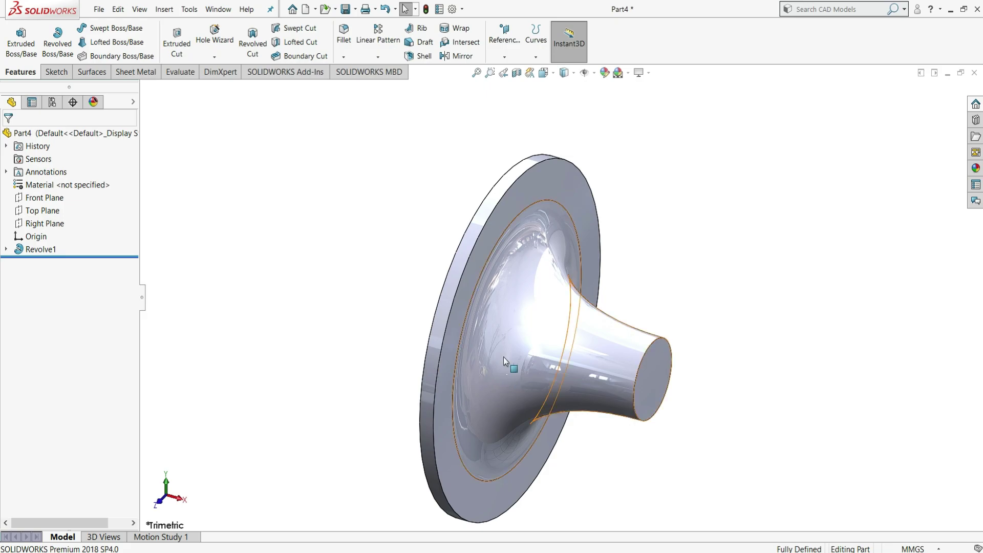
pyautogui.scroll(2, 512, 358)
pyautogui.moveTo(729, 379); pyautogui.dragTo(747, 338, button='middle')
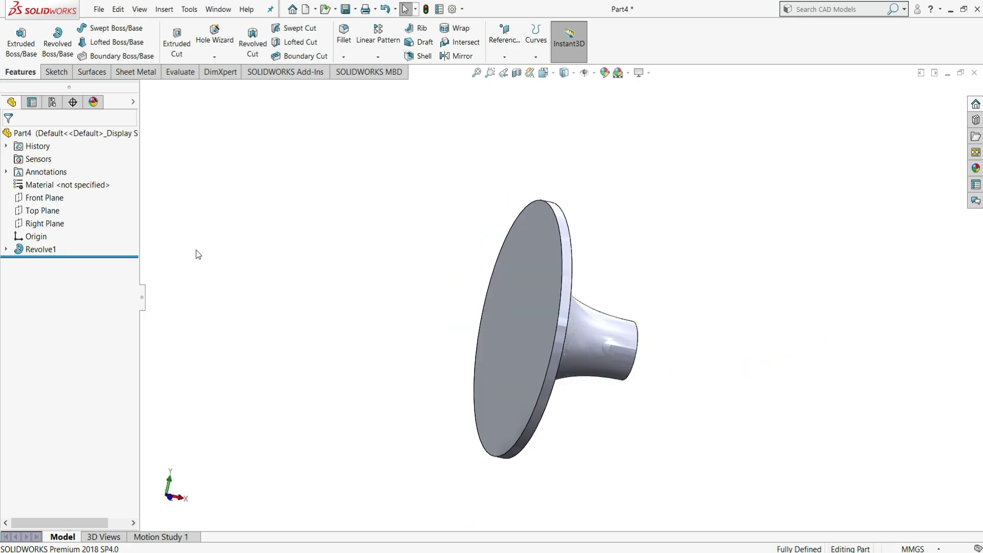
# Start a Front Plane sketch with a base line from the flange face and a left upright
pyautogui.click(48, 198)
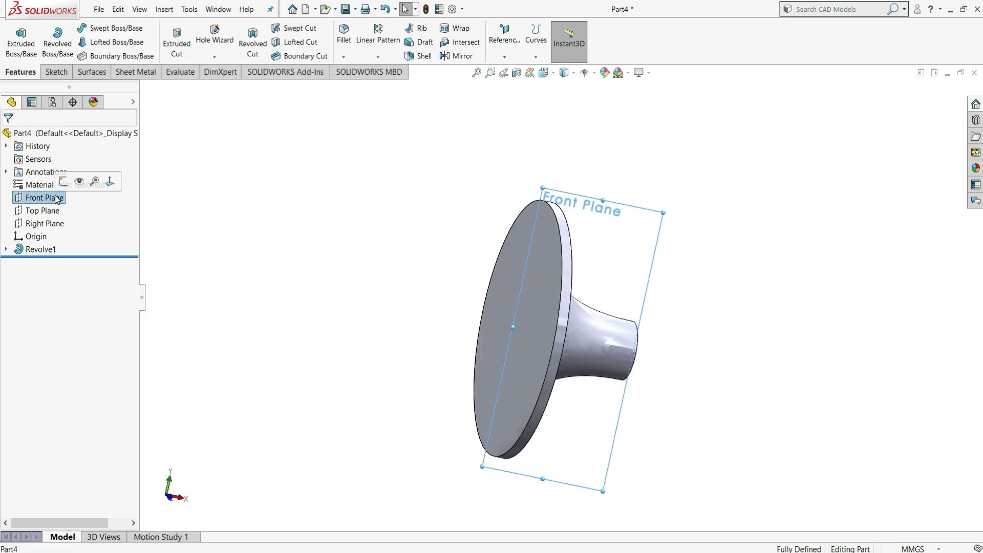
pyautogui.click(62, 183)
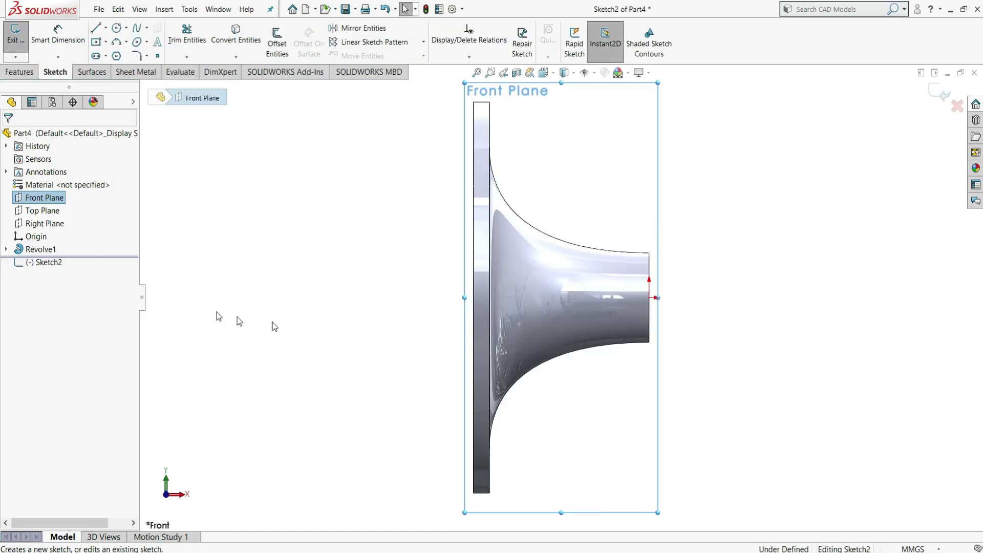
pyautogui.click(96, 29)
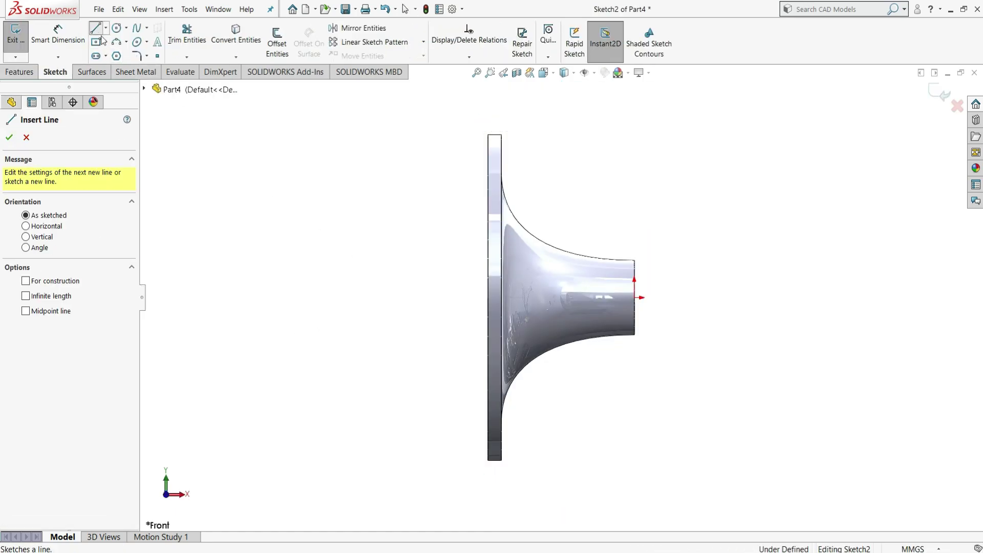
pyautogui.click(488, 298)
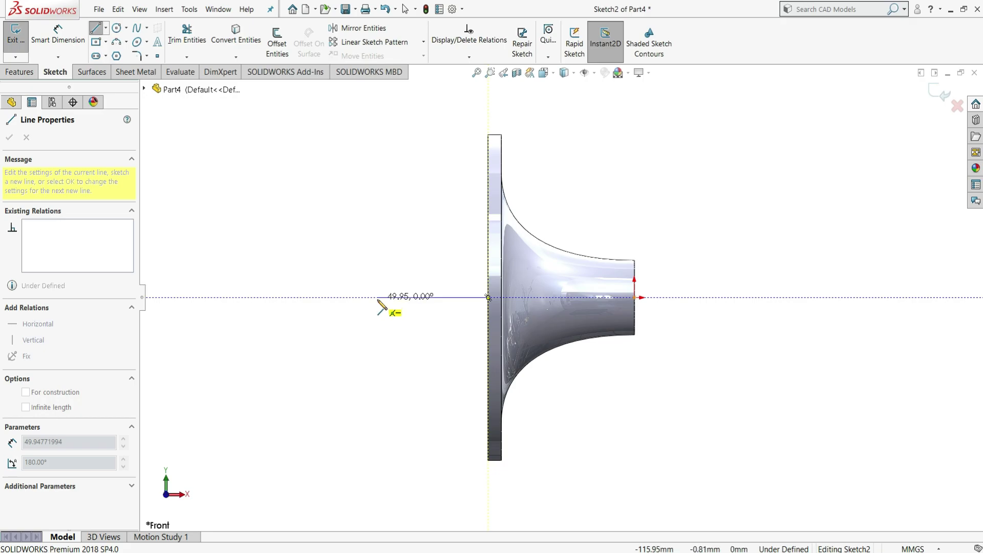
pyautogui.click(378, 297)
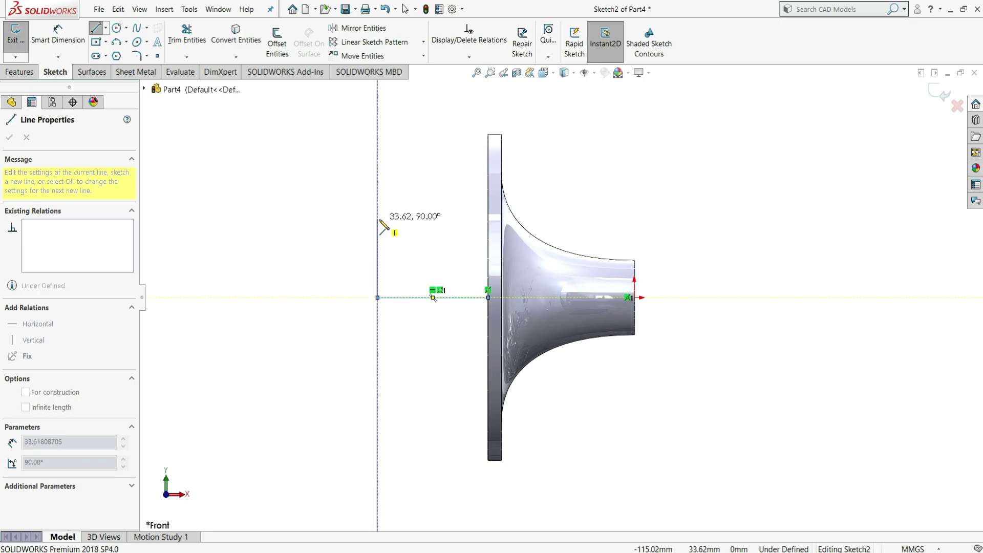
pyautogui.click(377, 218)
pyautogui.rightClick(379, 220)
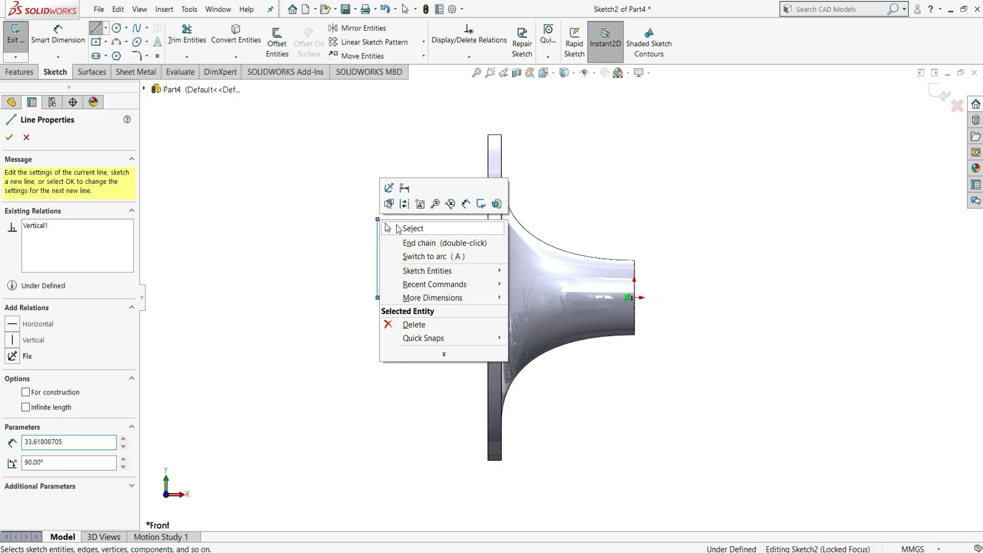
pyautogui.click(387, 228)
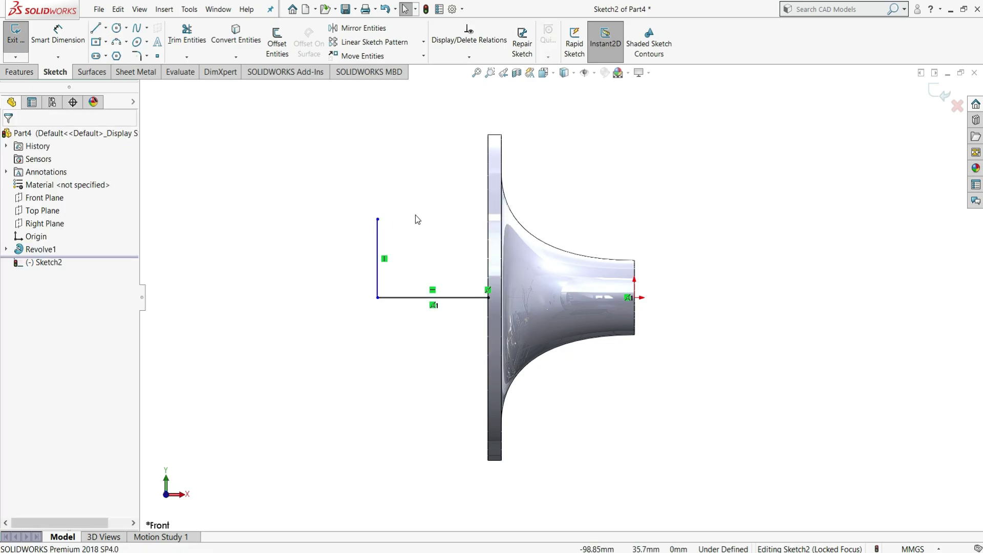
# Draw a vertical line up the flange face from the axis point
pyautogui.press('l')
pyautogui.click(487, 297)
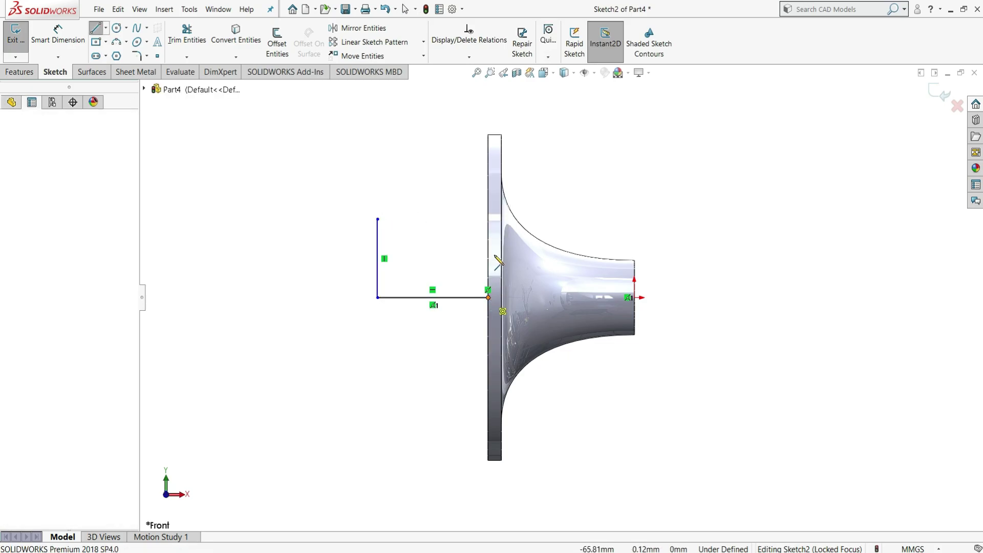
pyautogui.click(488, 189)
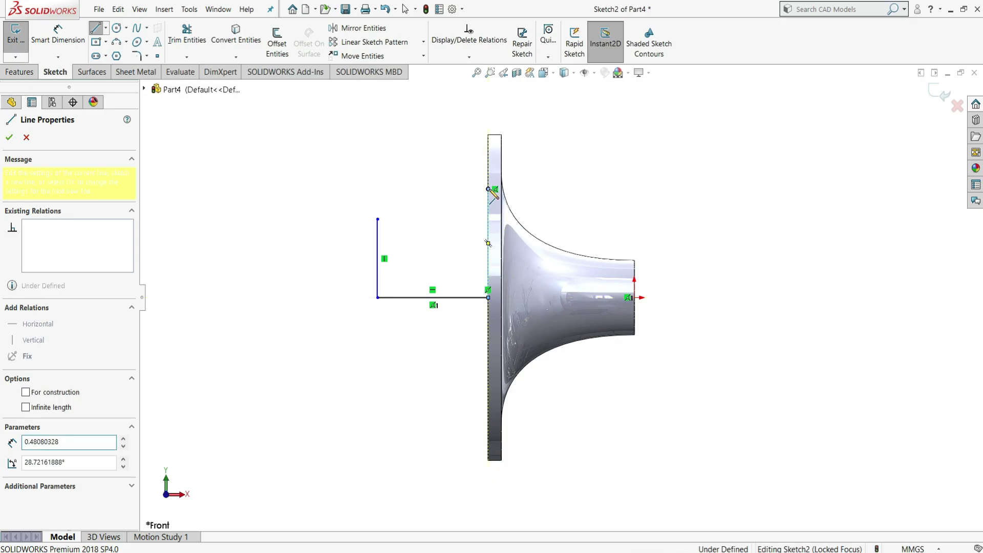
pyautogui.rightClick(509, 192)
pyautogui.click(523, 198)
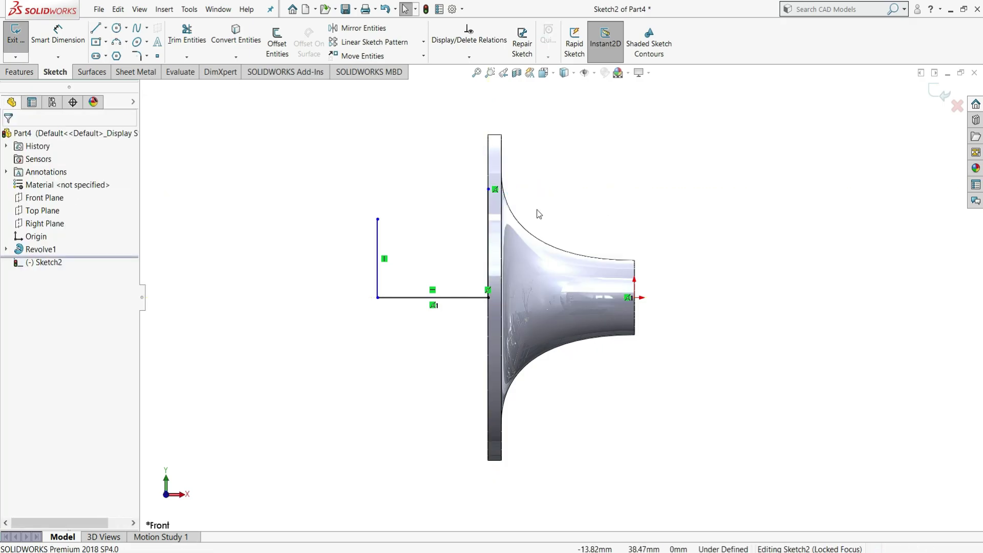
# Add a spline from the left upright's top to the flange-face line's top
pyautogui.click(136, 28)
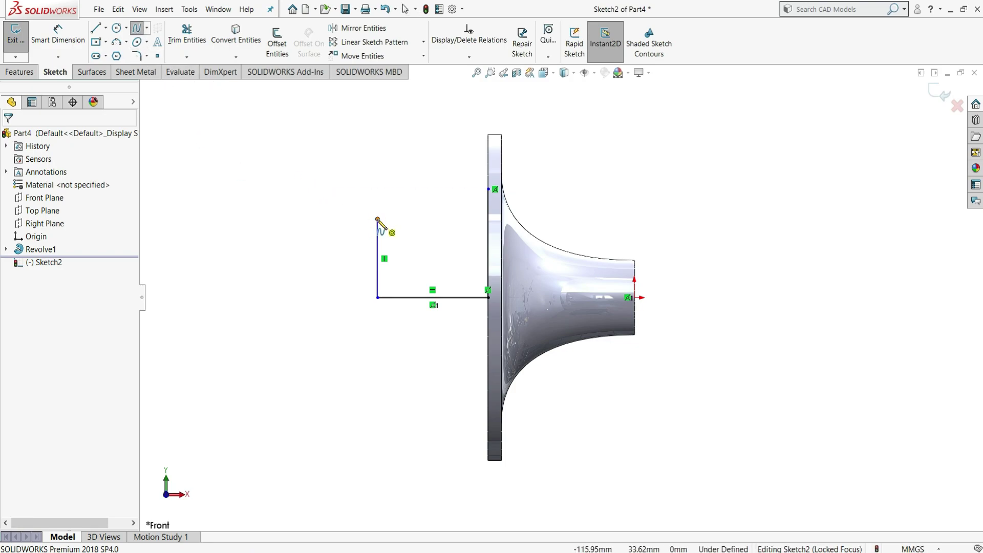
pyautogui.click(377, 219)
pyautogui.click(489, 185)
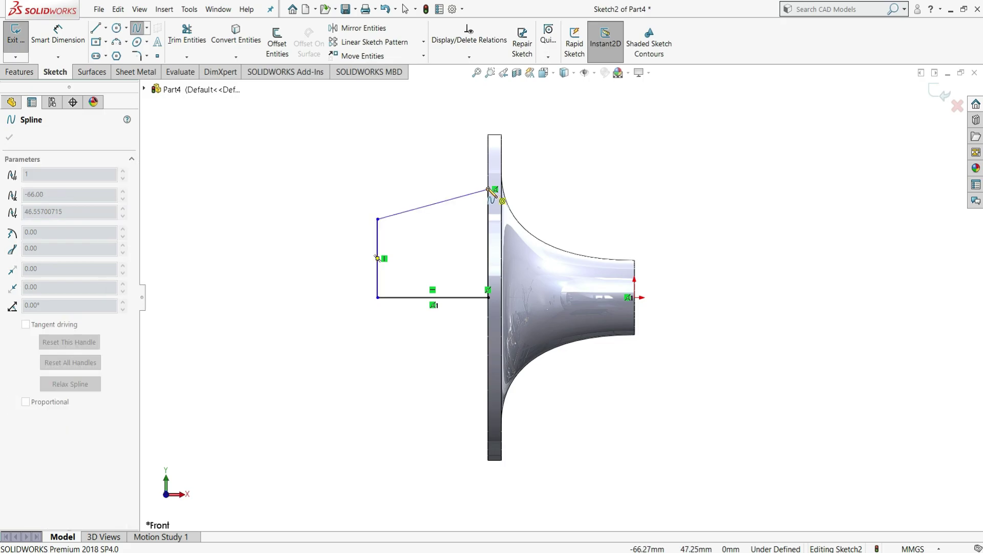
pyautogui.rightClick(516, 174)
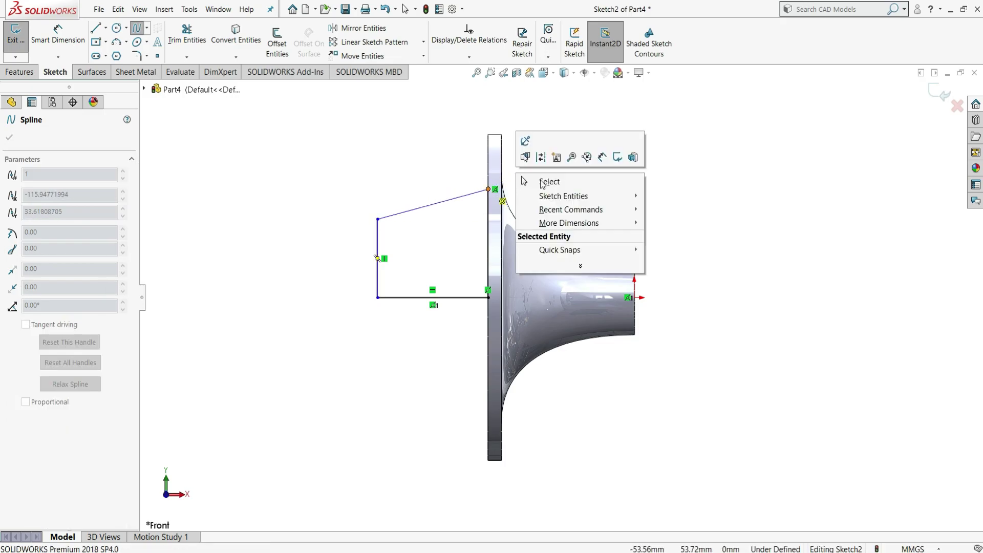
pyautogui.click(545, 182)
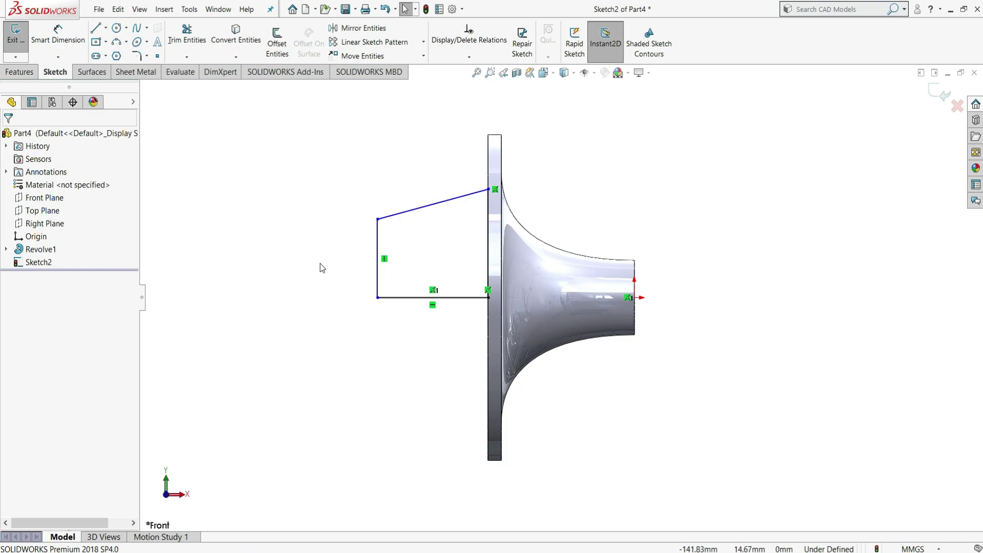
# Dimension the short vertical line and the bottom line at 20 mm each
pyautogui.click(66, 41)
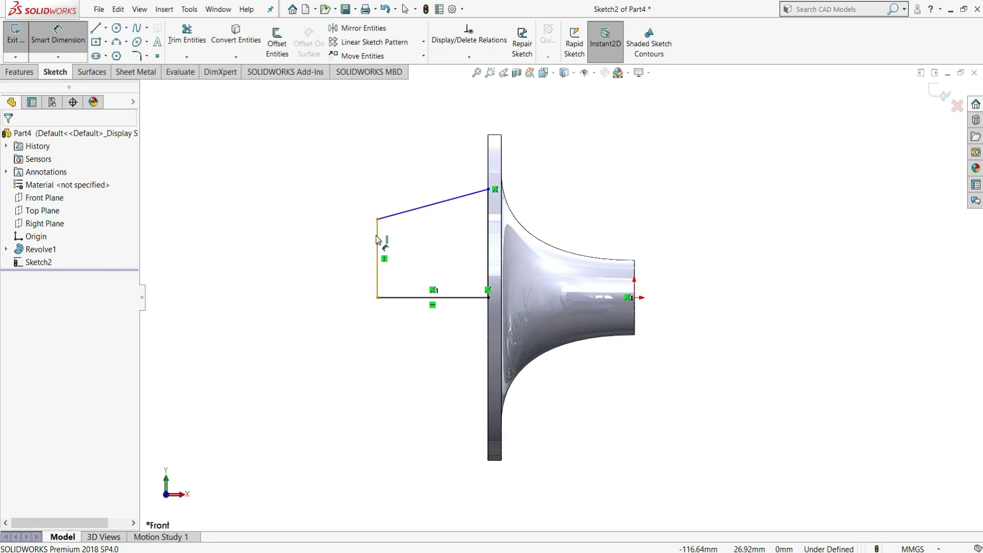
pyautogui.click(327, 261)
pyautogui.click(336, 253)
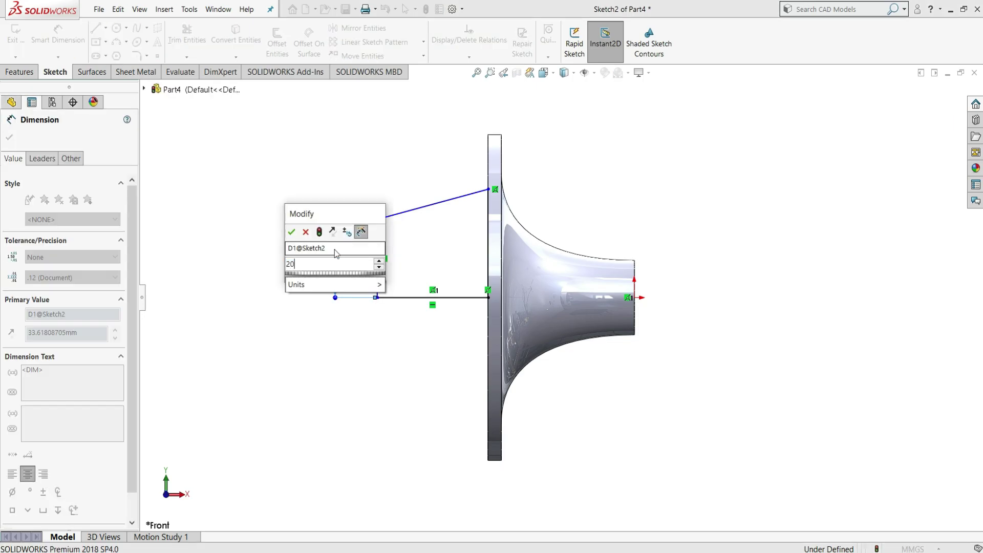
pyautogui.press('Return')
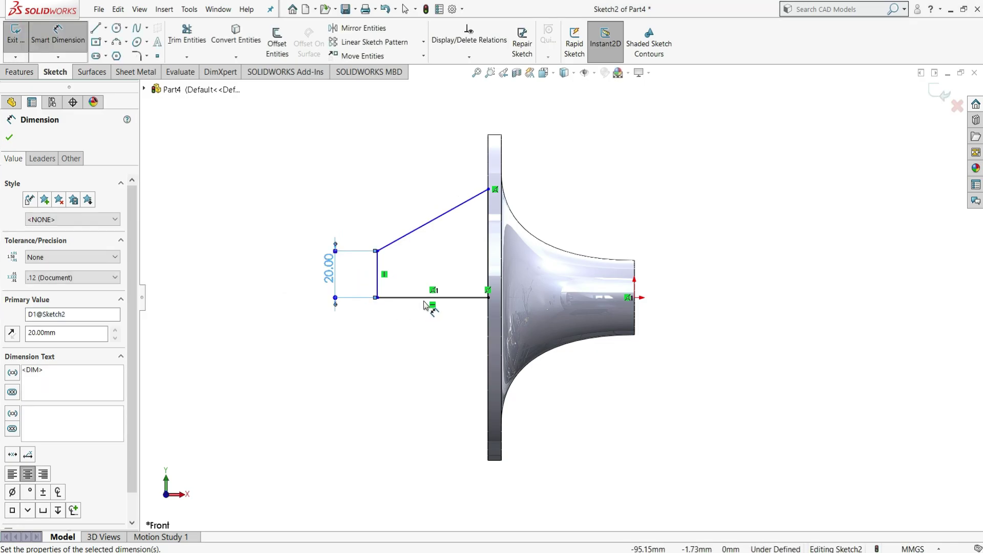
pyautogui.click(430, 321)
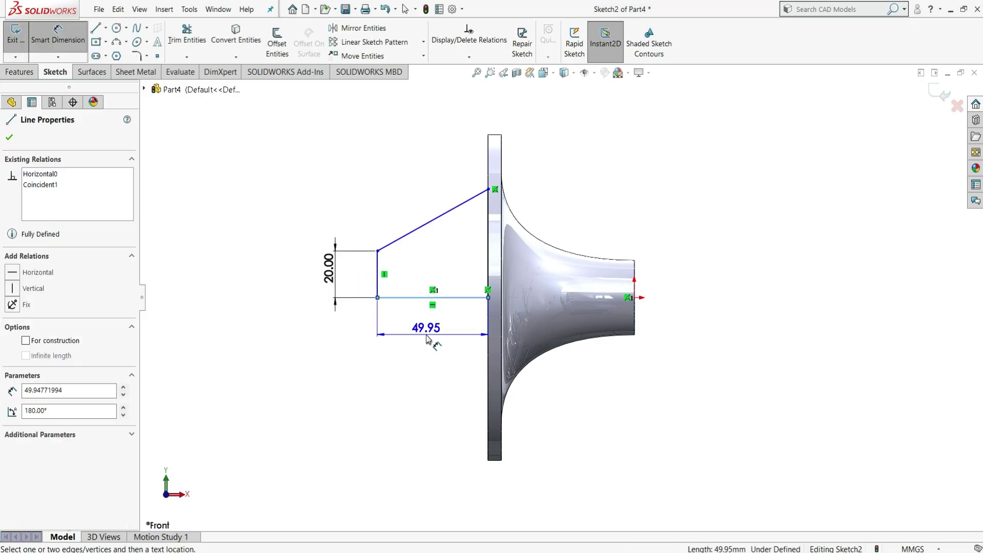
pyautogui.click(434, 339)
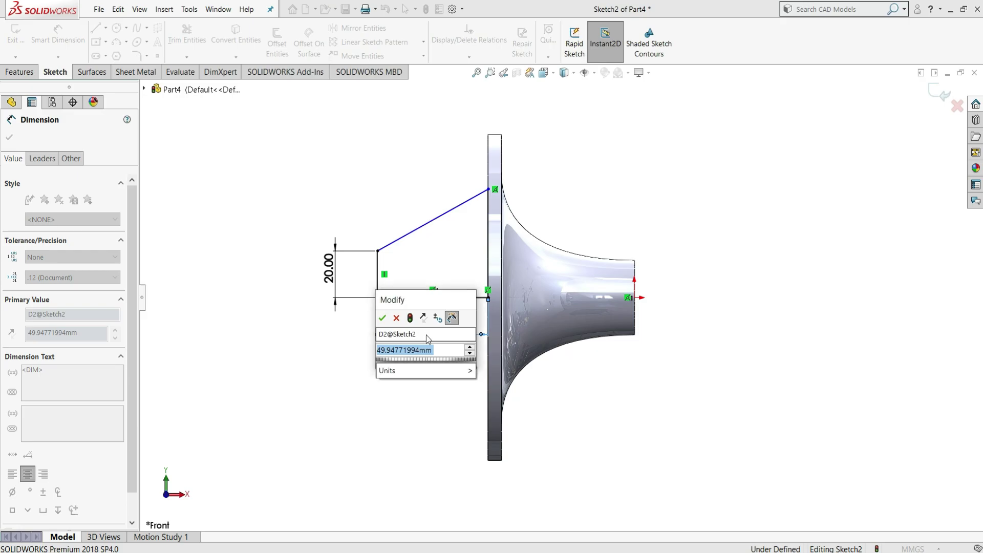
pyautogui.write('50')
pyautogui.press('Escape')
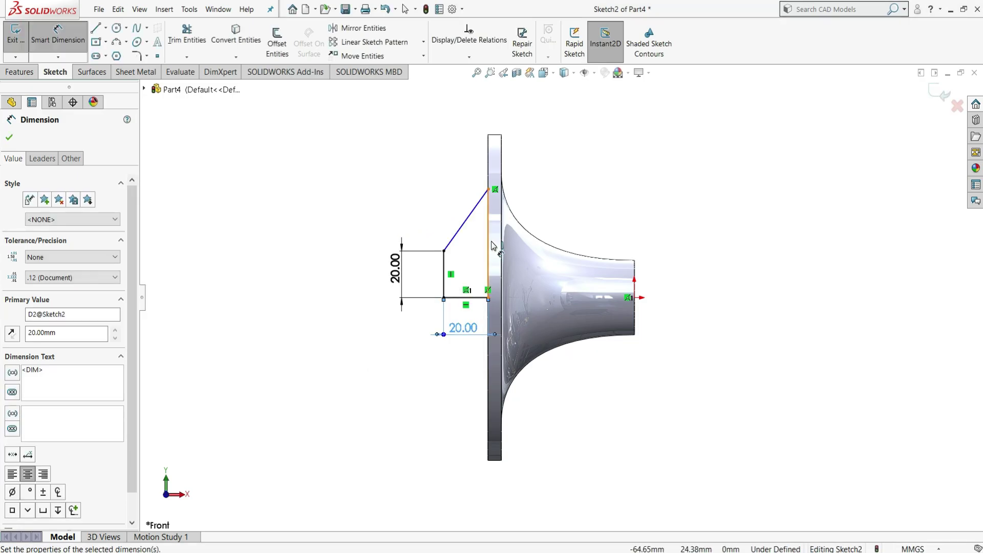
# Set the flange-side vertical line's height to 30 mm
pyautogui.click(488, 243)
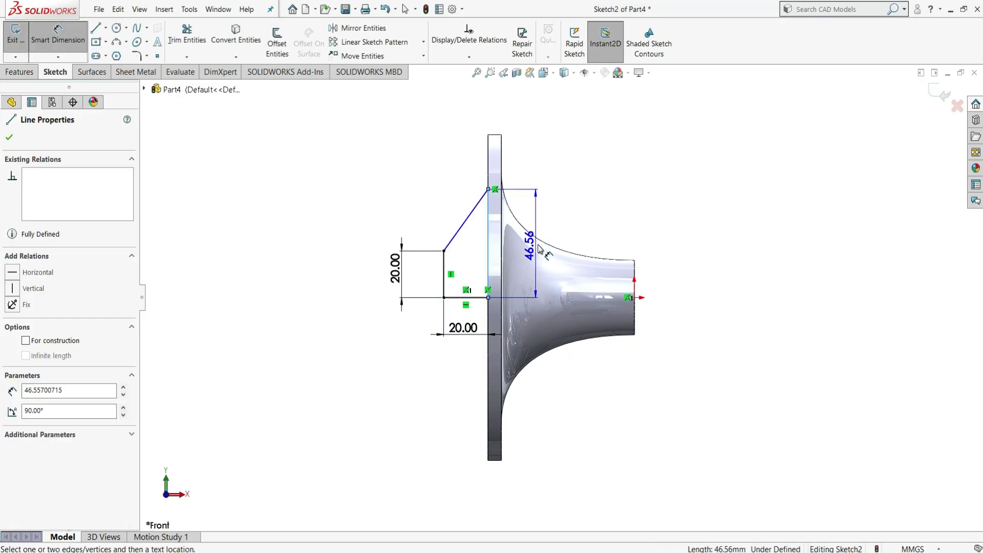
pyautogui.click(542, 250)
pyautogui.doubleClick(544, 250)
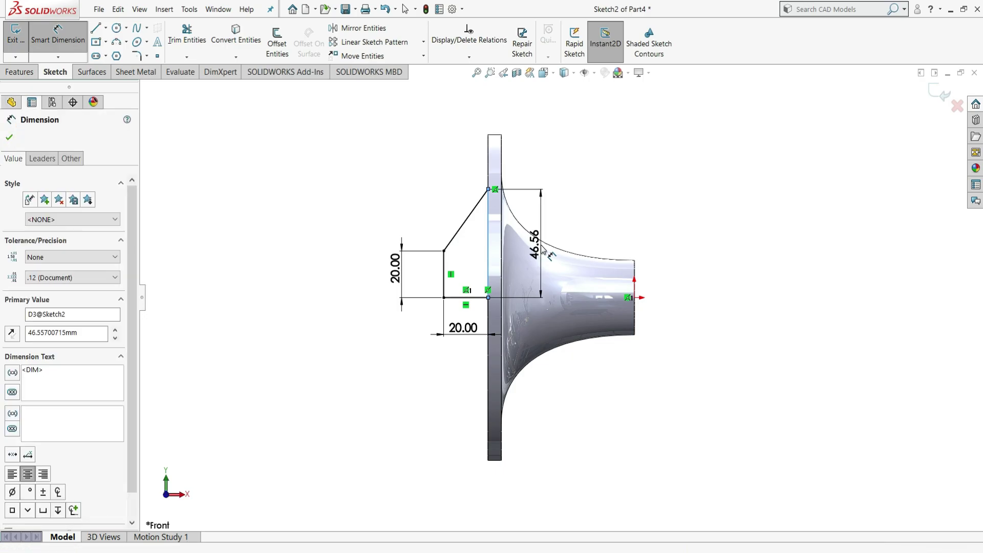
pyautogui.write('30')
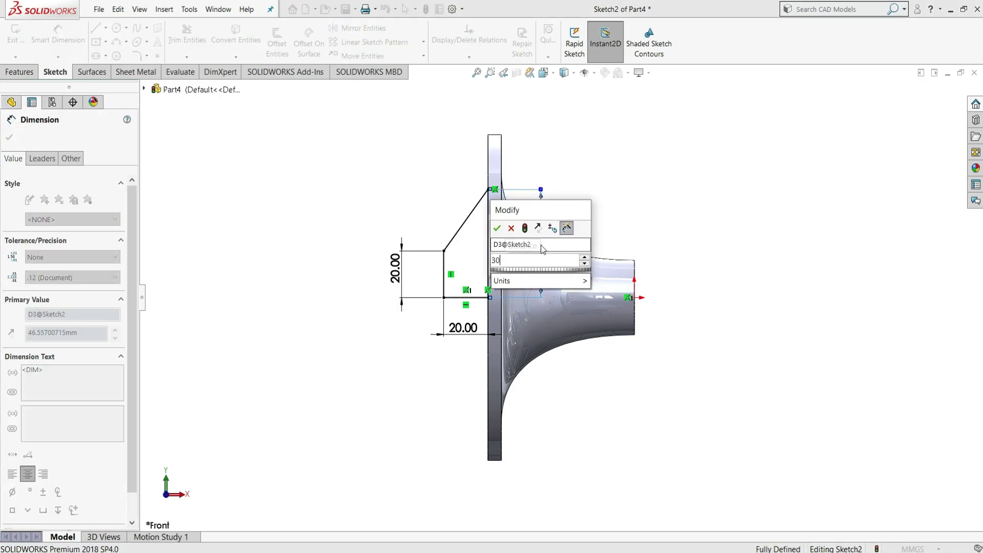
pyautogui.press('Return')
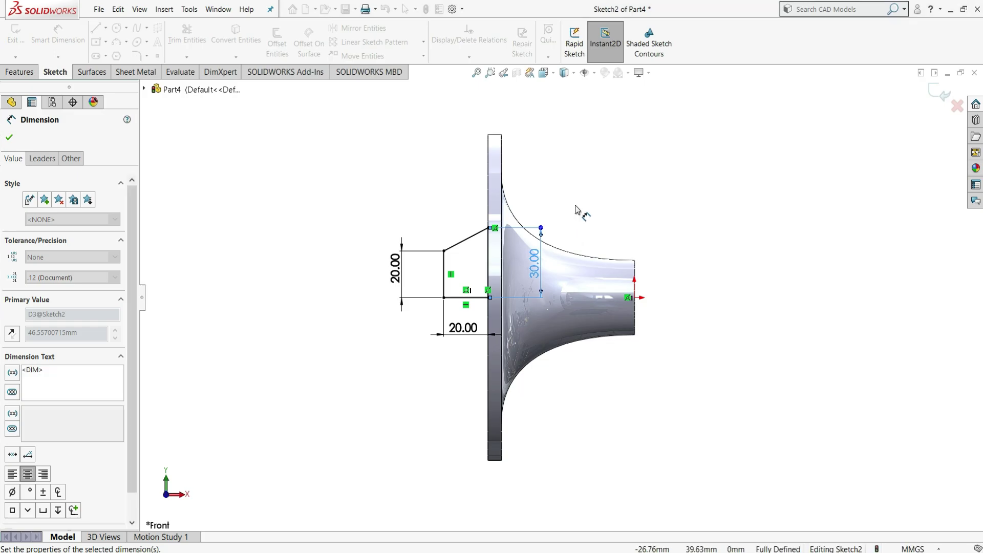
pyautogui.rightClick(619, 245)
pyautogui.press('Escape')
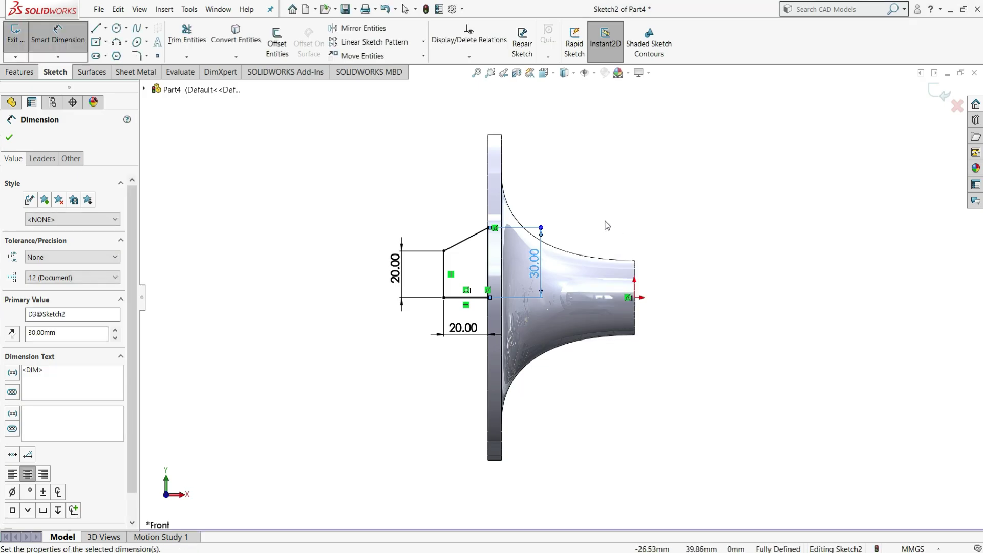
pyautogui.click(607, 225)
pyautogui.scroll(-1, 575, 235)
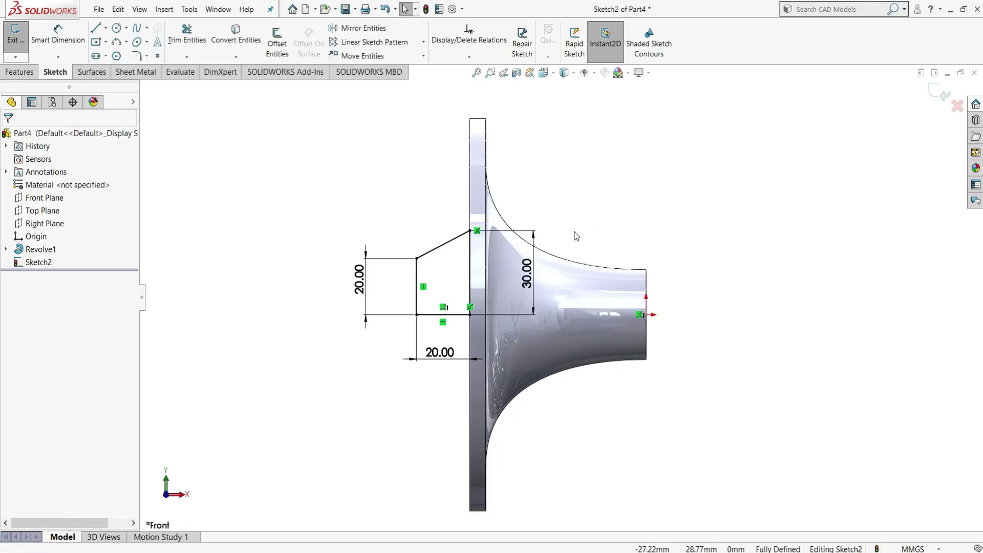
# Make the spline's start tangent Vertical and its end tangent Horizontal
pyautogui.click(445, 249)
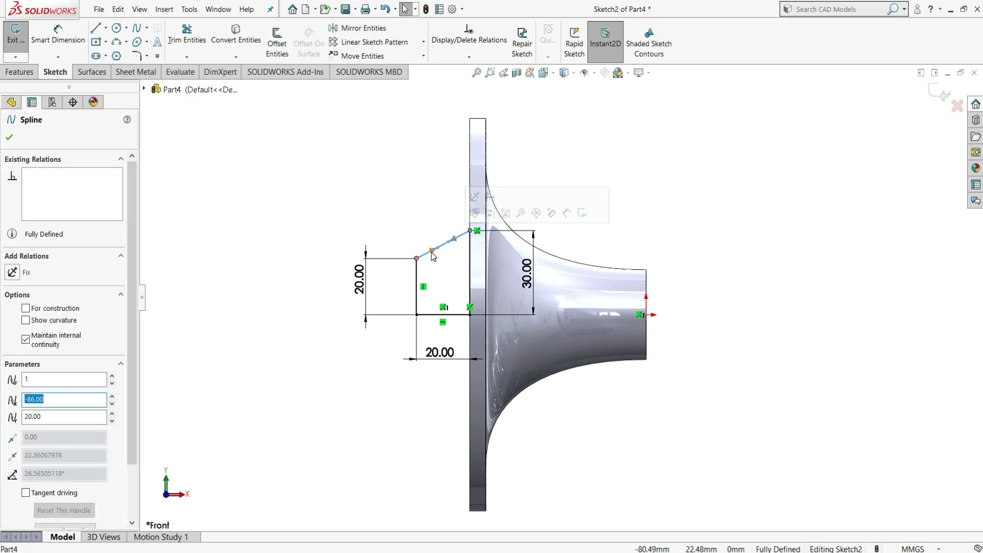
pyautogui.click(431, 251)
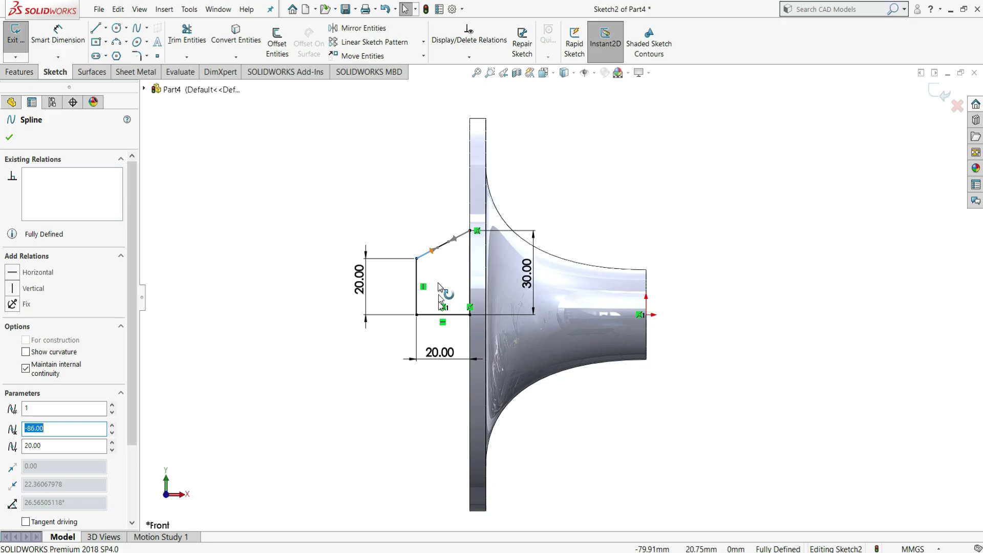
pyautogui.click(13, 289)
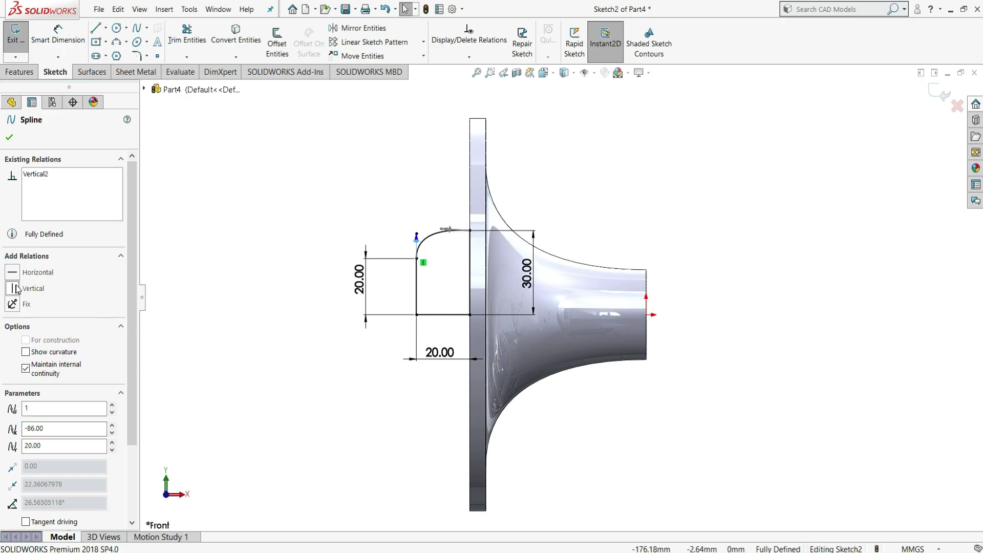
pyautogui.click(445, 230)
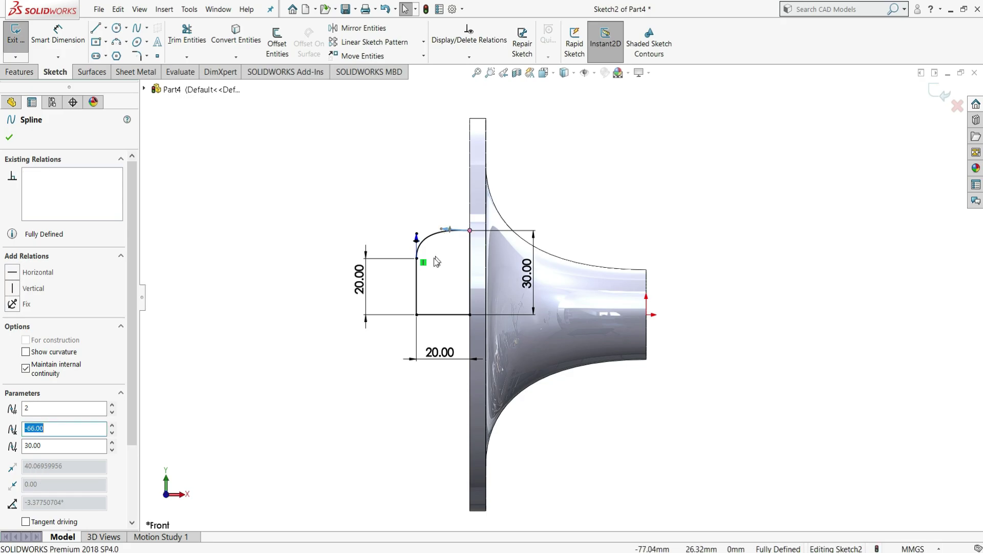
pyautogui.click(35, 279)
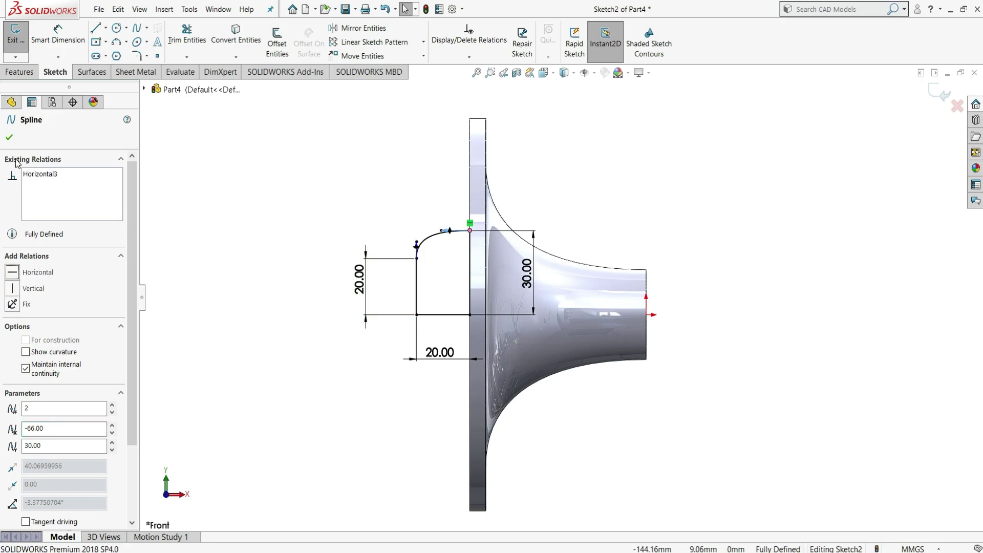
pyautogui.click(9, 137)
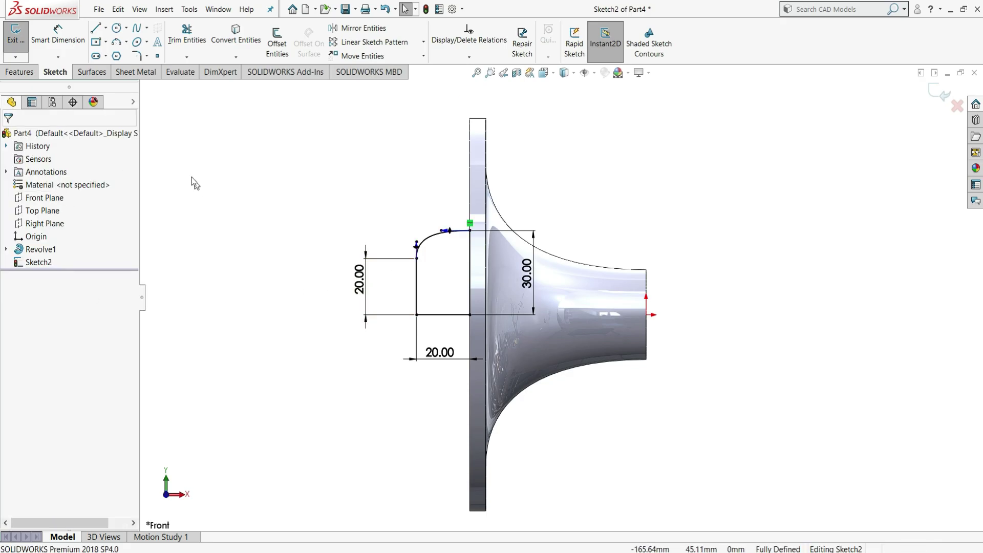
pyautogui.click(20, 72)
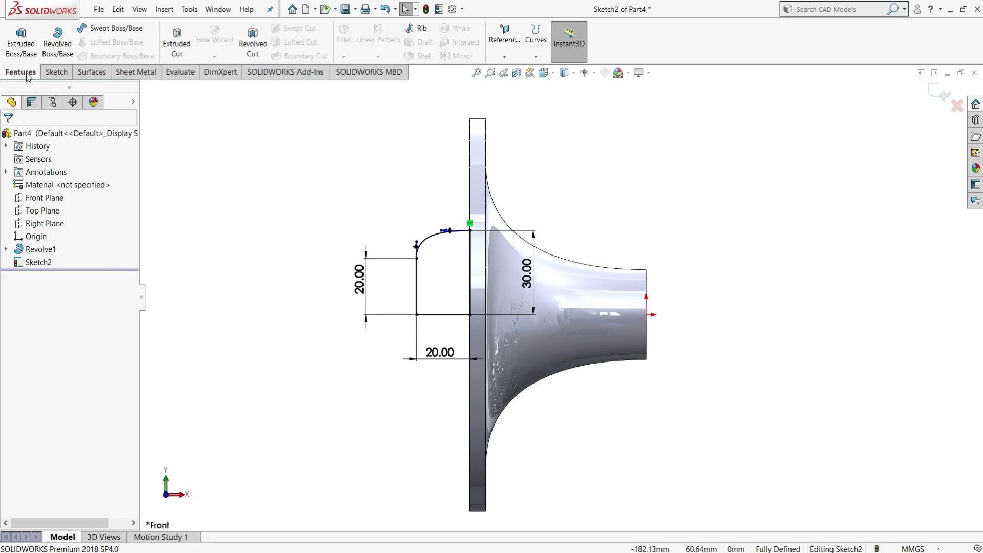
# Revolve Sketch2 about its bottom line into a rounded boss on the flange's outer face
pyautogui.click(68, 53)
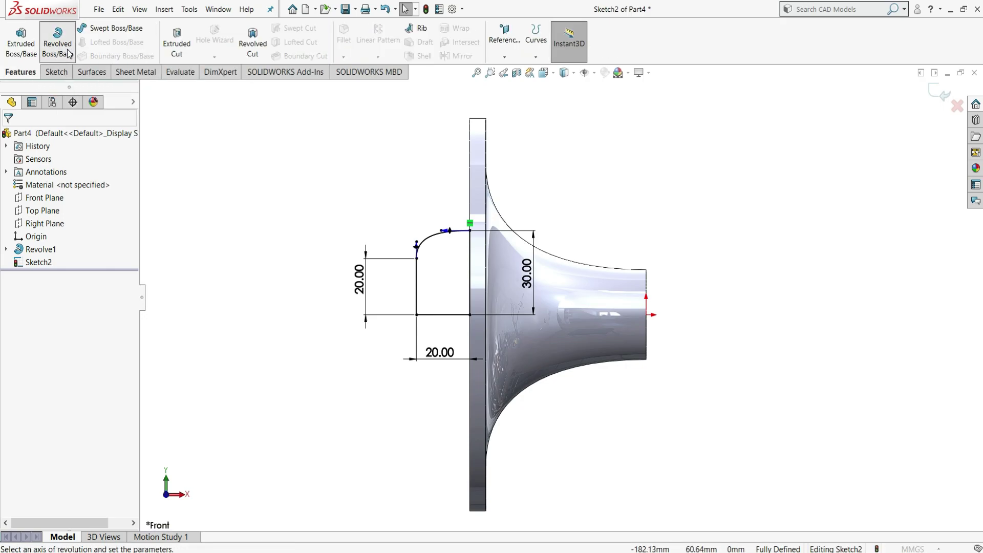
pyautogui.click(443, 315)
pyautogui.click(11, 138)
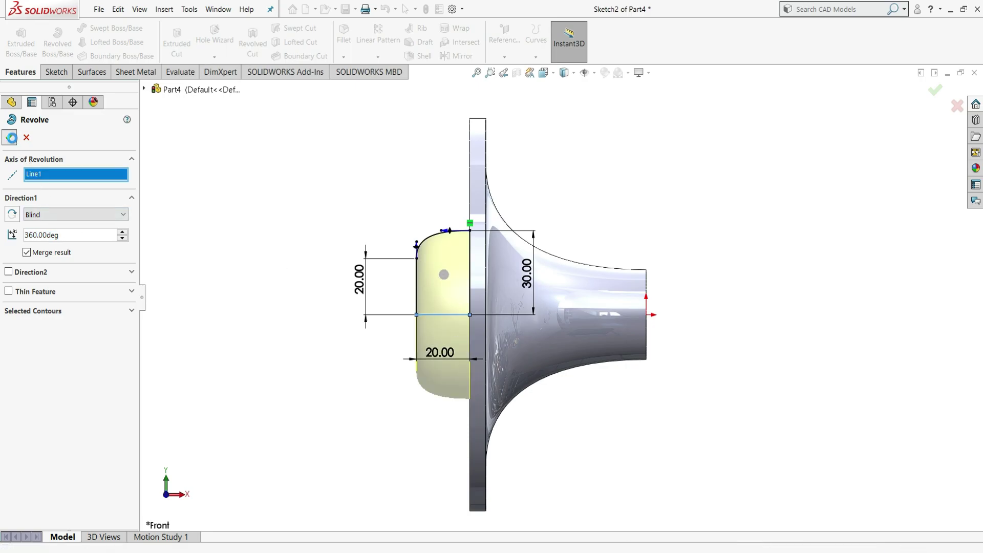
pyautogui.click(300, 286)
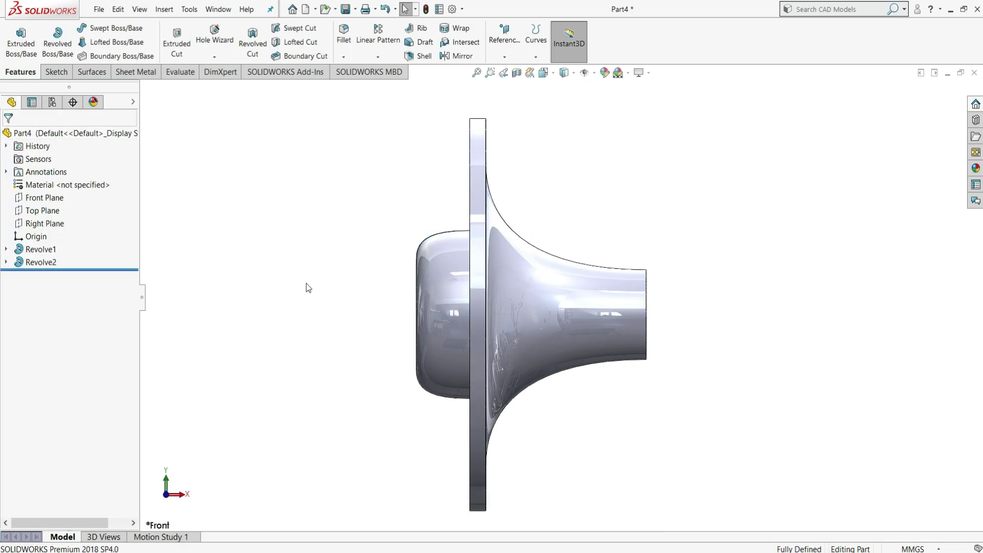
pyautogui.press('f')
pyautogui.moveTo(611, 324); pyautogui.dragTo(678, 408, button='middle')
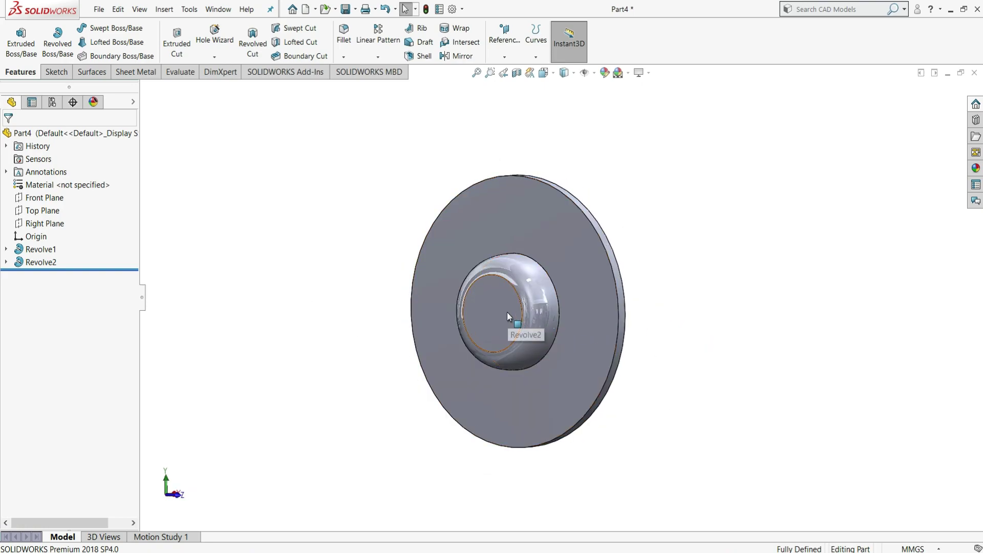
pyautogui.click(539, 331)
# Sketch on the boss end face, projecting its circular edge into the sketch
pyautogui.click(553, 280)
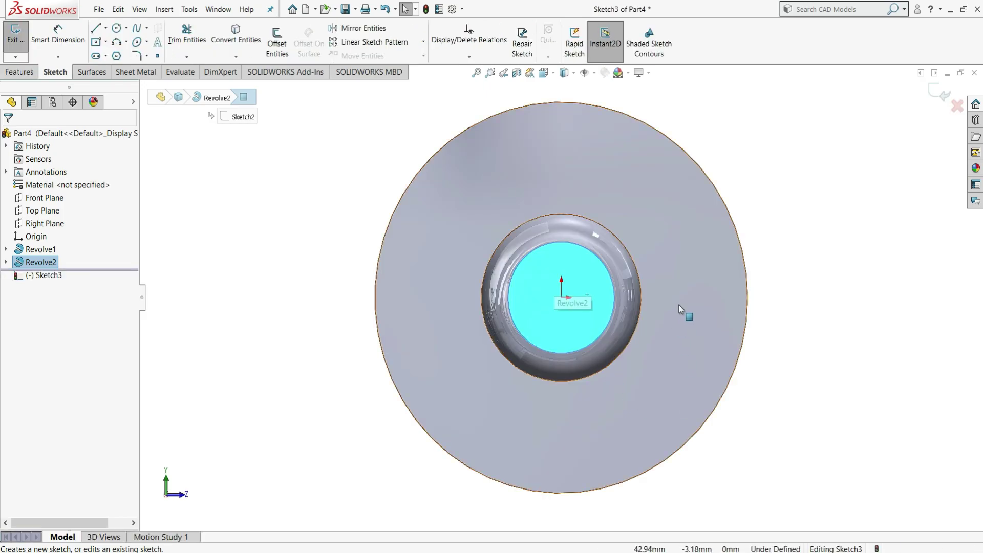
pyautogui.click(245, 43)
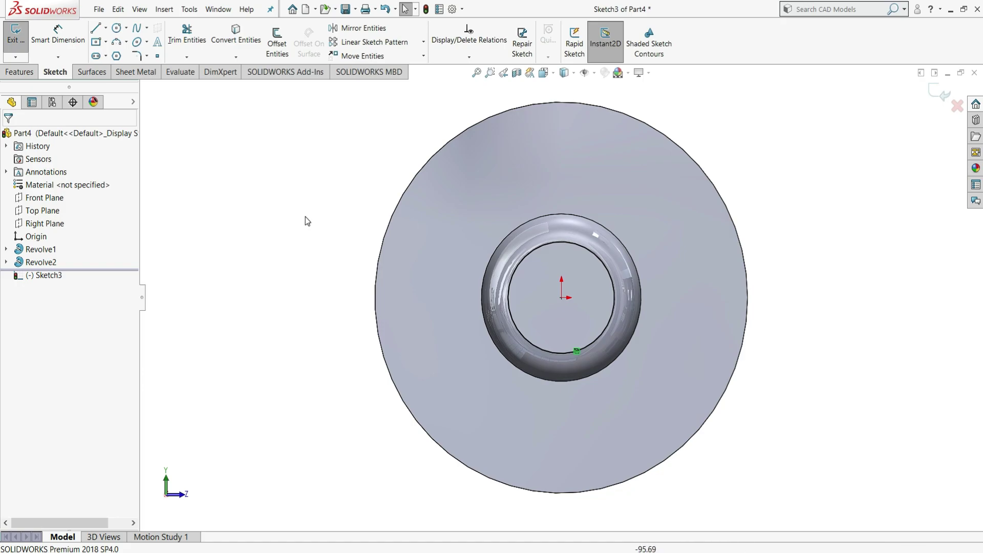
pyautogui.click(21, 73)
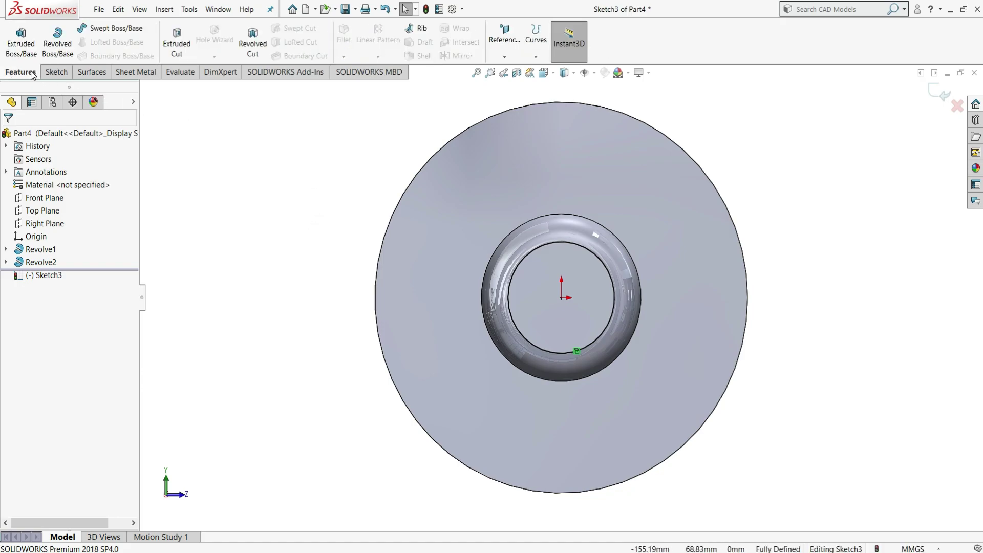
# Cut-extrude the circle Up To Surface at the flange's large face to form the bore
pyautogui.click(167, 47)
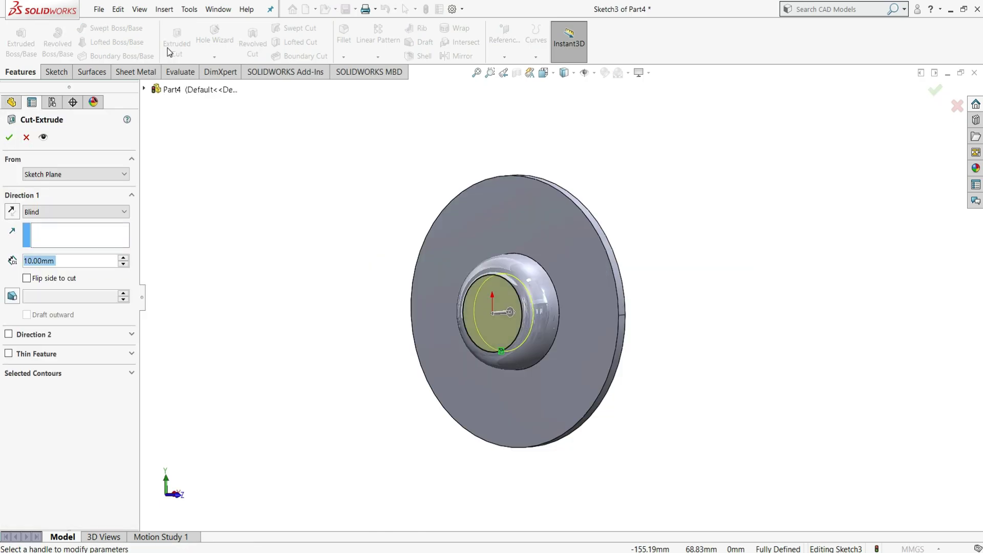
pyautogui.click(114, 214)
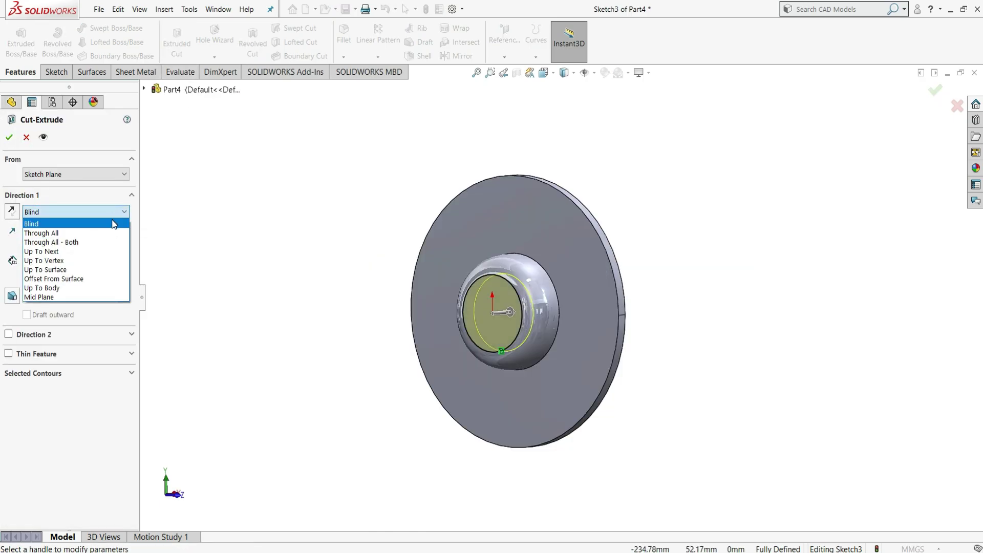
pyautogui.click(97, 268)
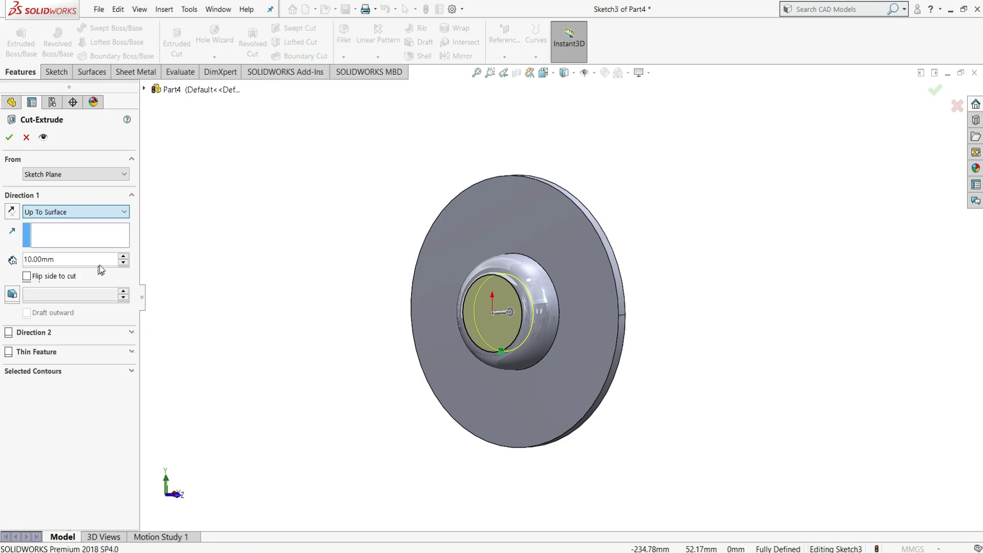
pyautogui.click(554, 242)
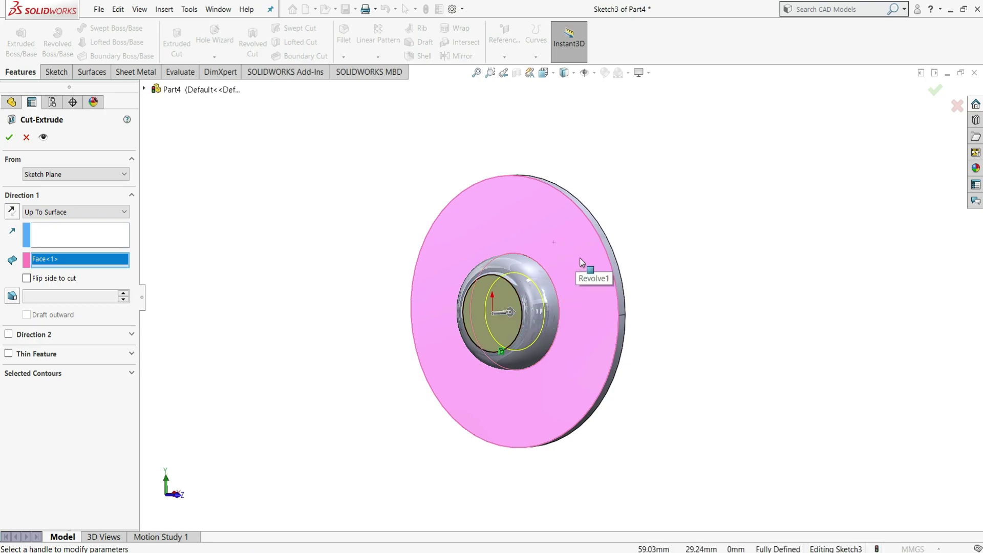
pyautogui.click(9, 137)
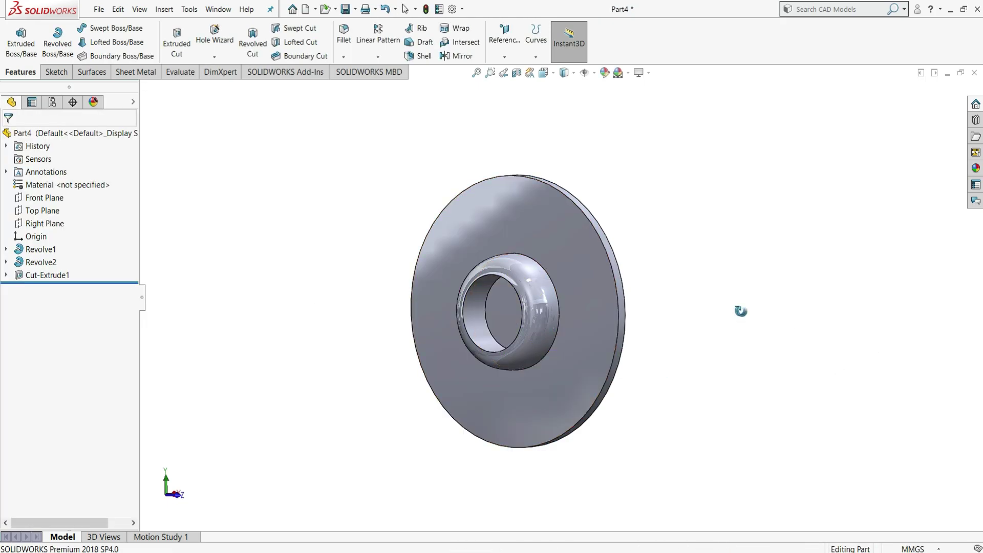
pyautogui.moveTo(741, 311); pyautogui.dragTo(518, 309, button='middle')
# Start a sketch on the bore's end face and draw a circle centred on the origin
pyautogui.click(518, 301)
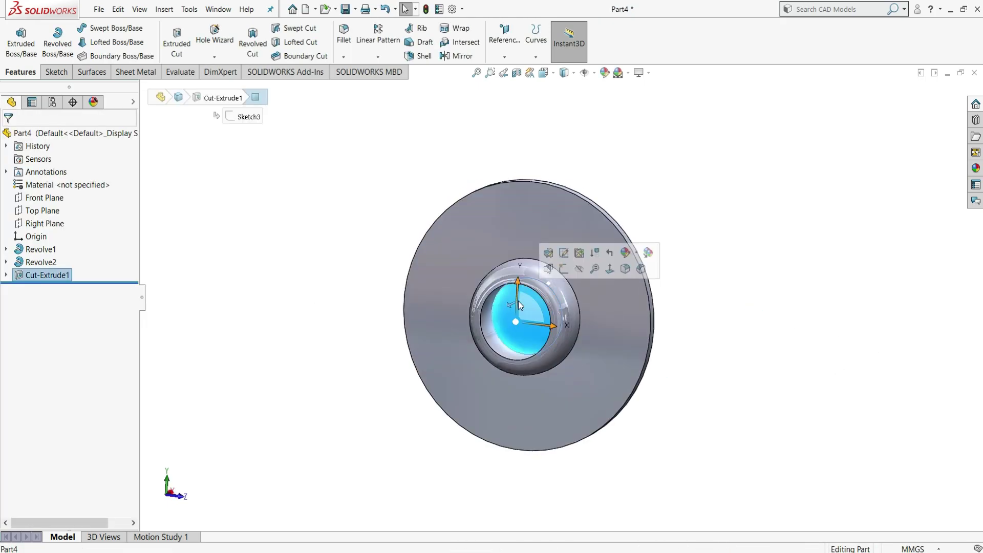
pyautogui.click(563, 267)
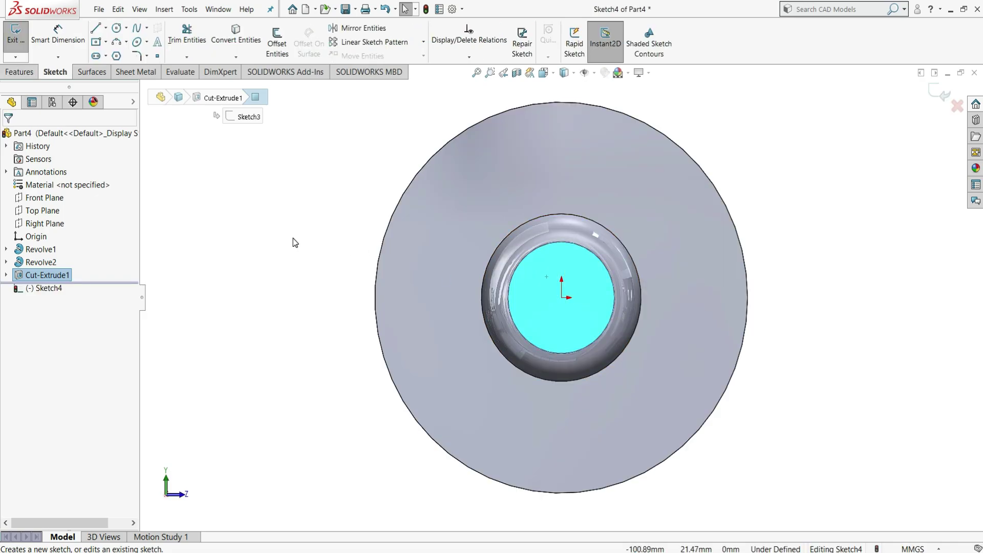
pyautogui.click(293, 239)
pyautogui.click(116, 28)
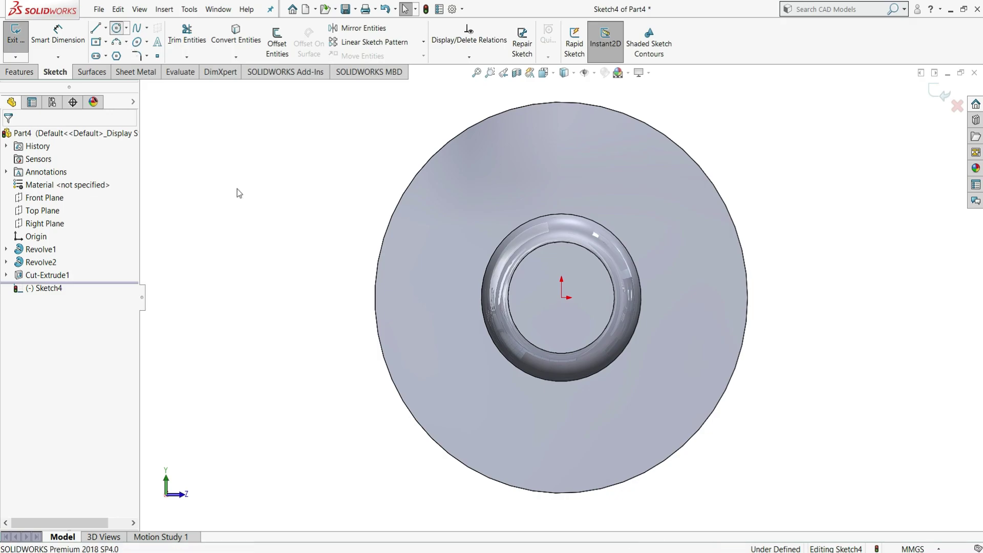
pyautogui.click(561, 297)
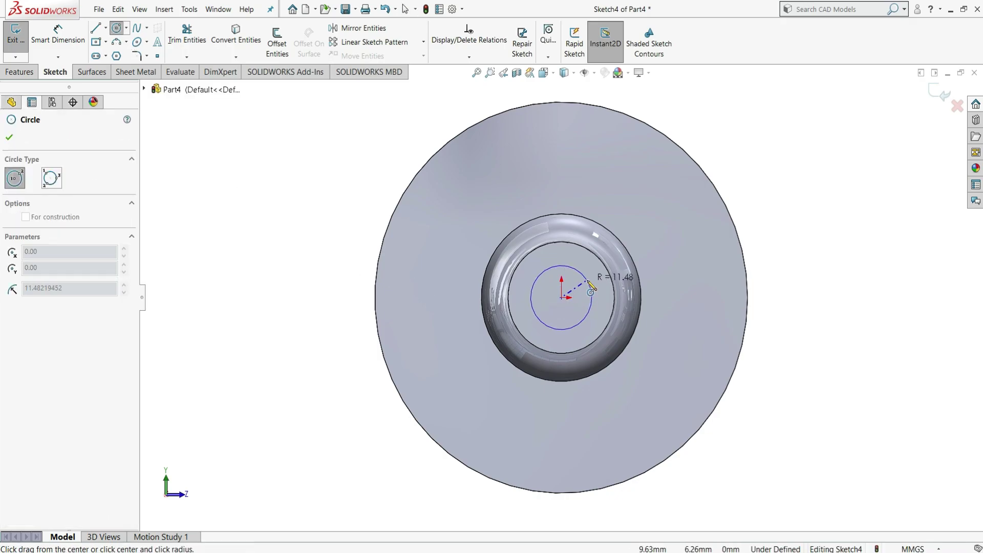
pyautogui.click(589, 284)
pyautogui.rightClick(588, 281)
pyautogui.click(610, 291)
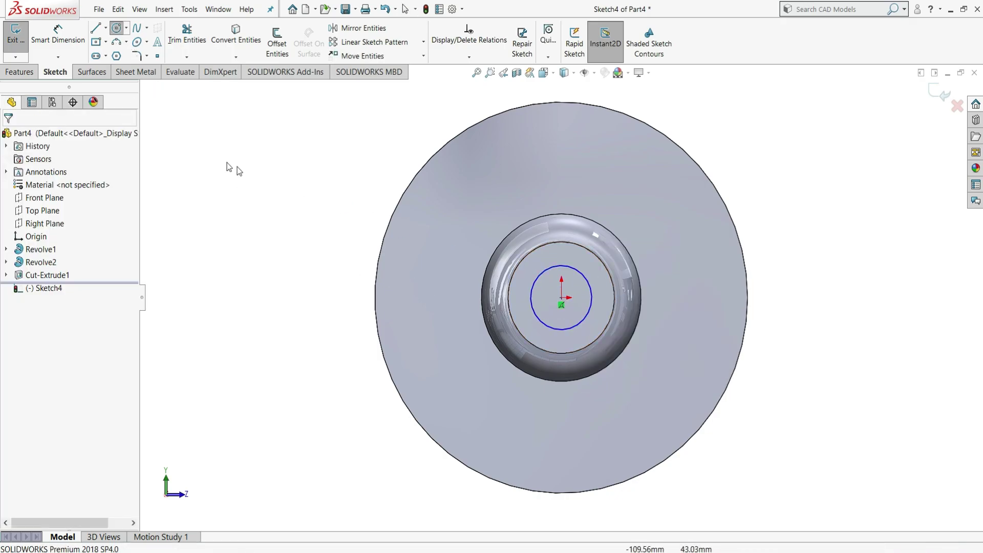
# Dimension the circle to a 20 mm diameter so the sketch is fully defined
pyautogui.click(58, 35)
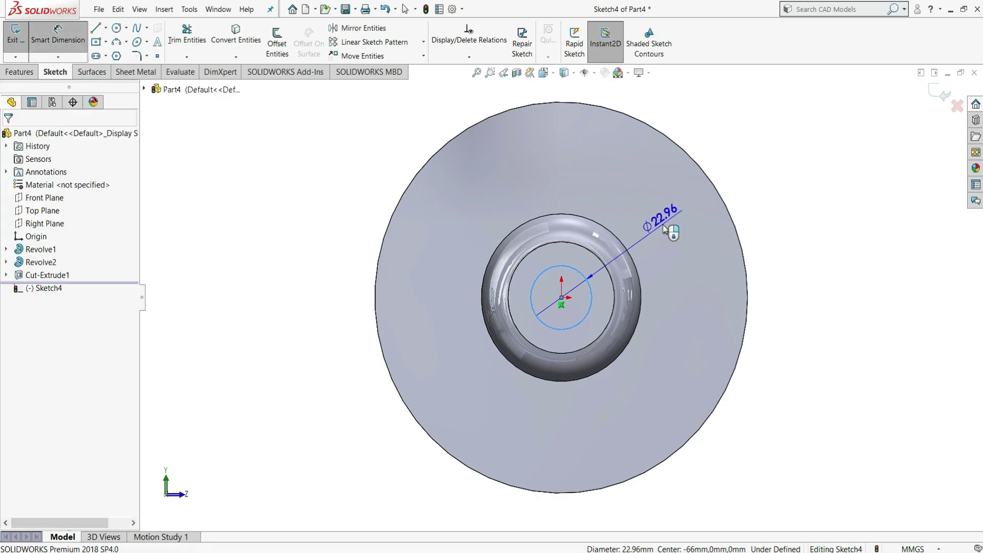
pyautogui.click(664, 228)
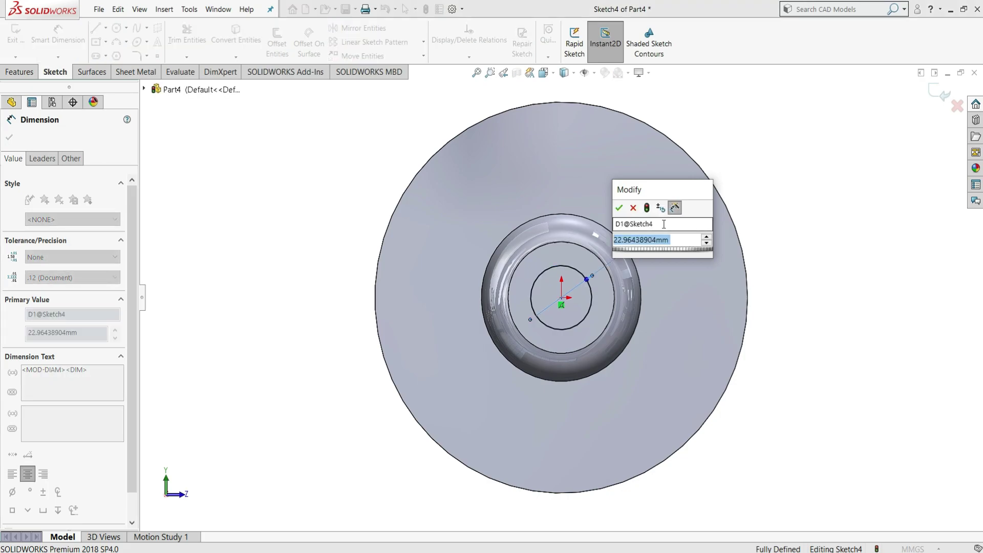
pyautogui.write('20')
pyautogui.press('Escape')
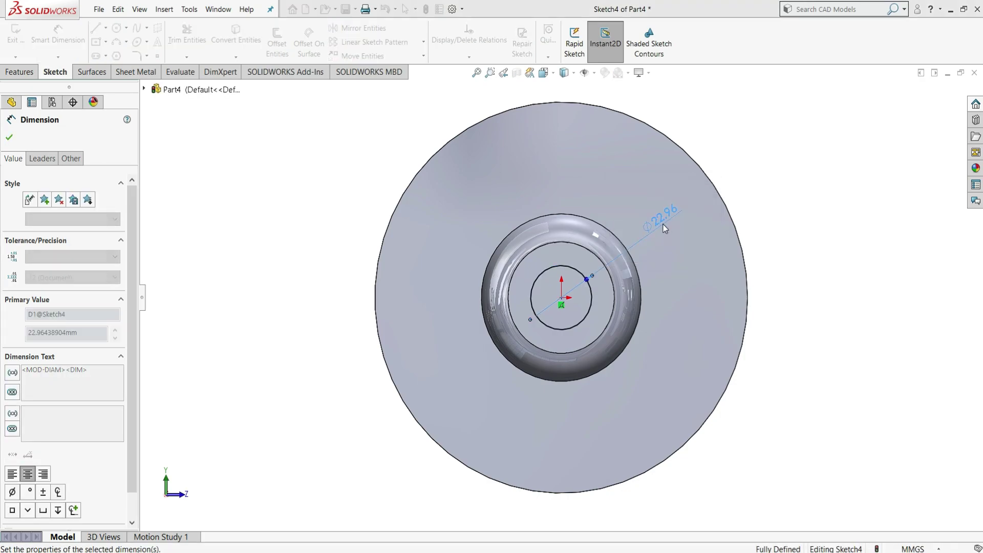
pyautogui.click(330, 227)
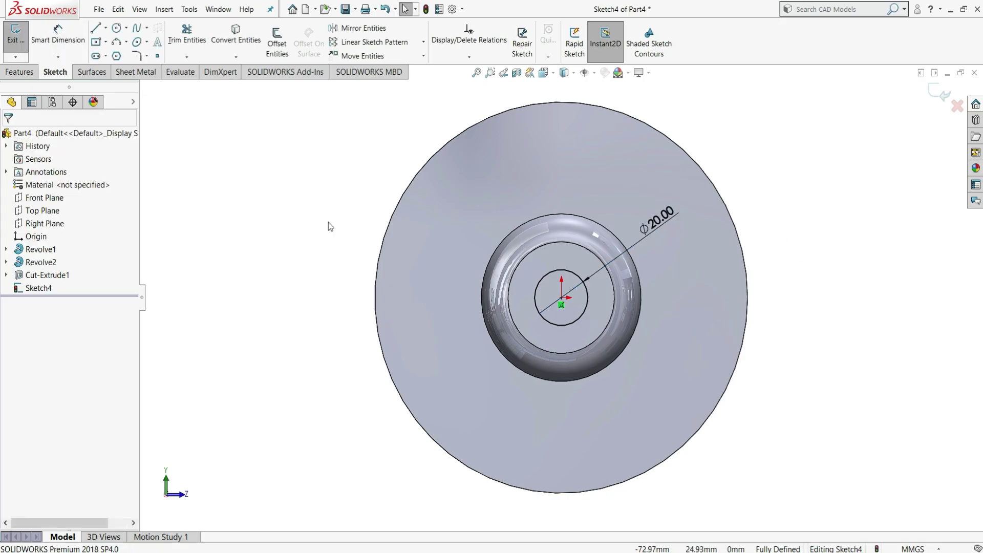
pyautogui.click(19, 72)
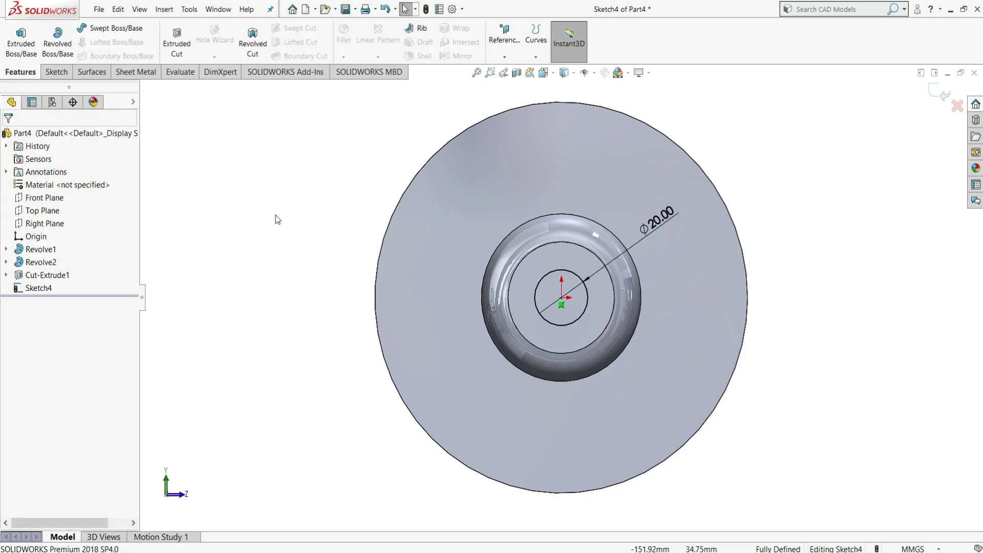
# Cut Sketch4's 20 mm circle Through All as Cut-Extrude2, then orbit to the rear boss
pyautogui.click(175, 54)
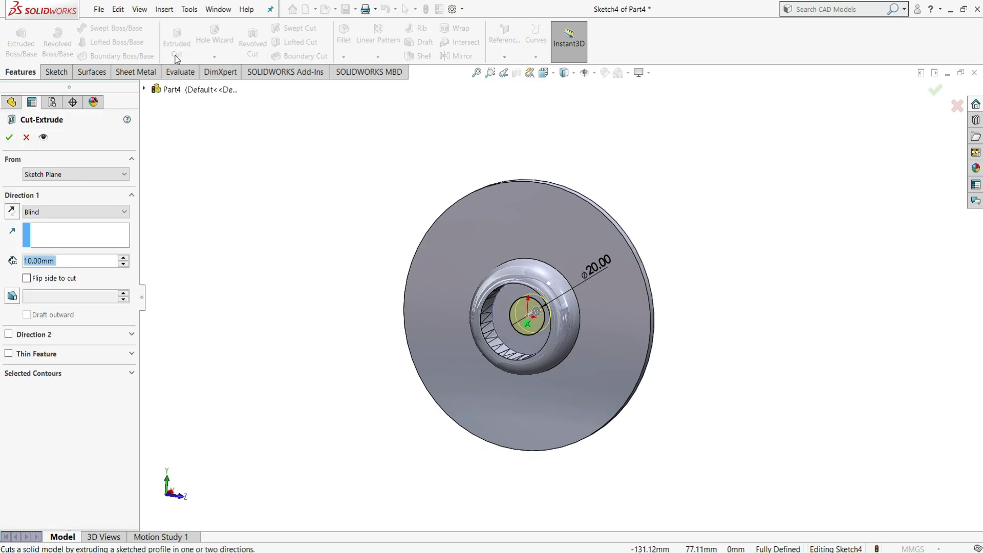
pyautogui.click(103, 212)
pyautogui.click(89, 234)
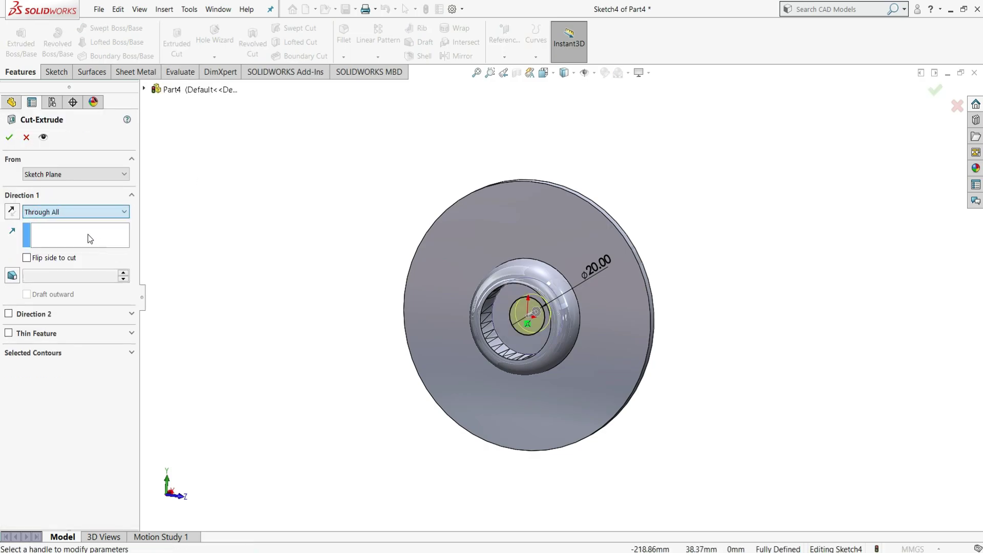
pyautogui.click(10, 137)
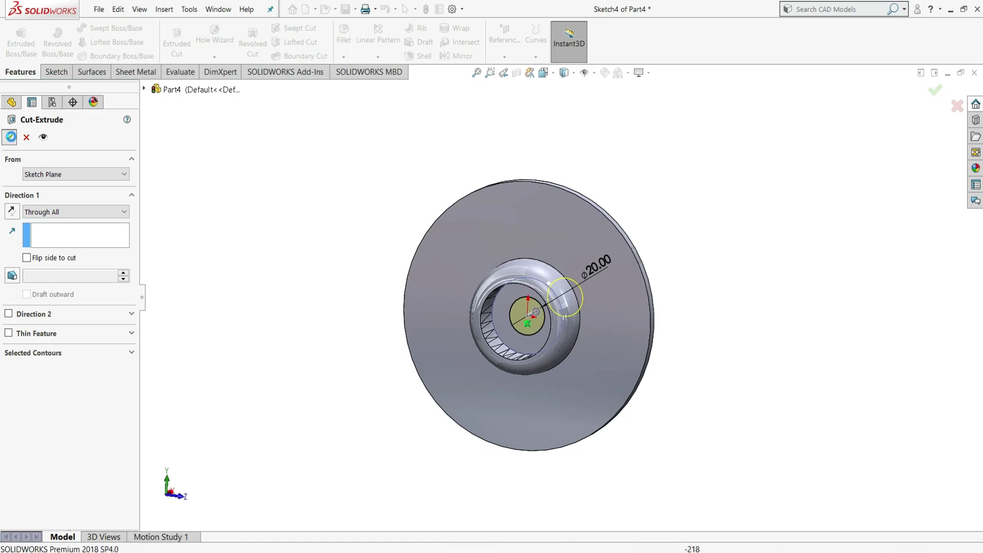
pyautogui.click(275, 257)
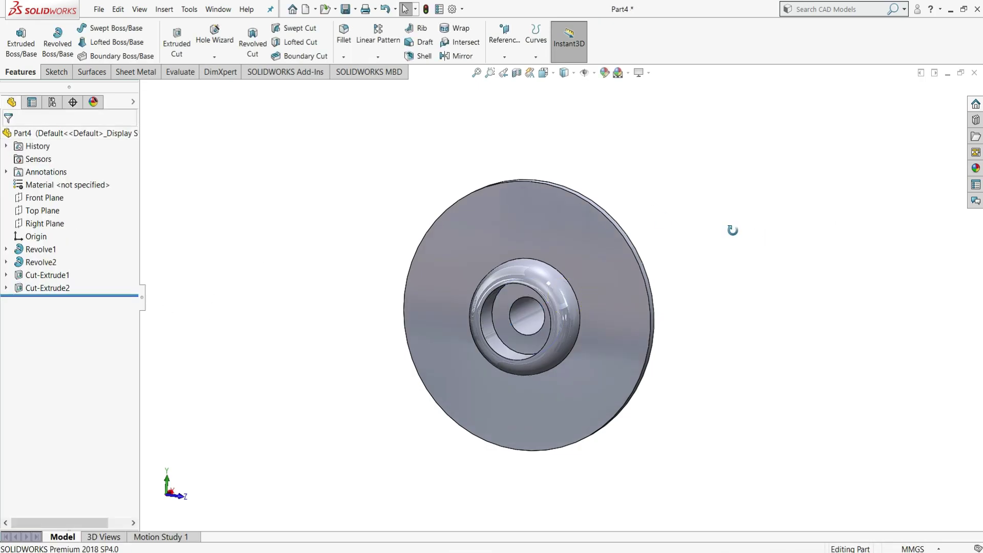
pyautogui.moveTo(732, 230); pyautogui.dragTo(671, 257, button='middle')
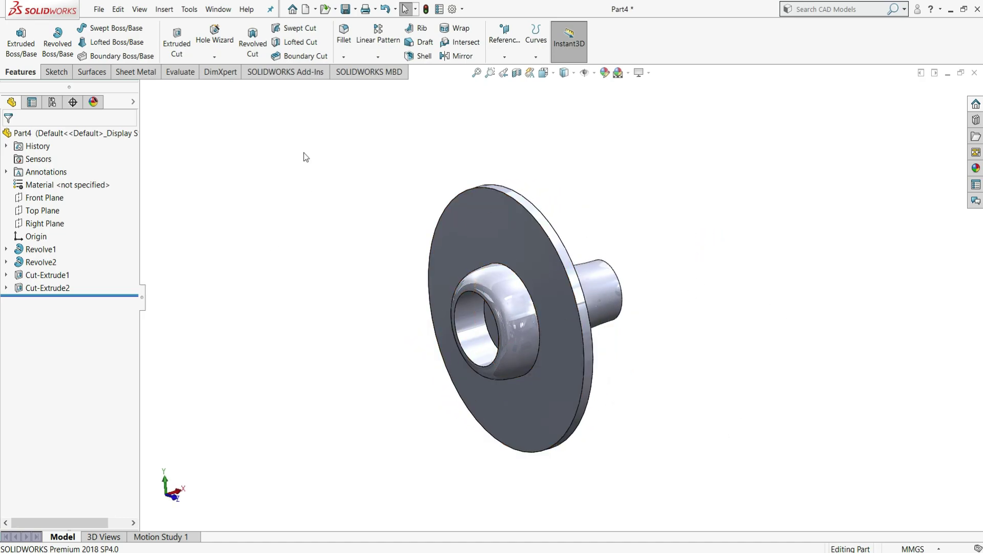
# Round the flange's outer edge and the hub-to-flange edge with a 2 mm radius fillet
pyautogui.click(344, 35)
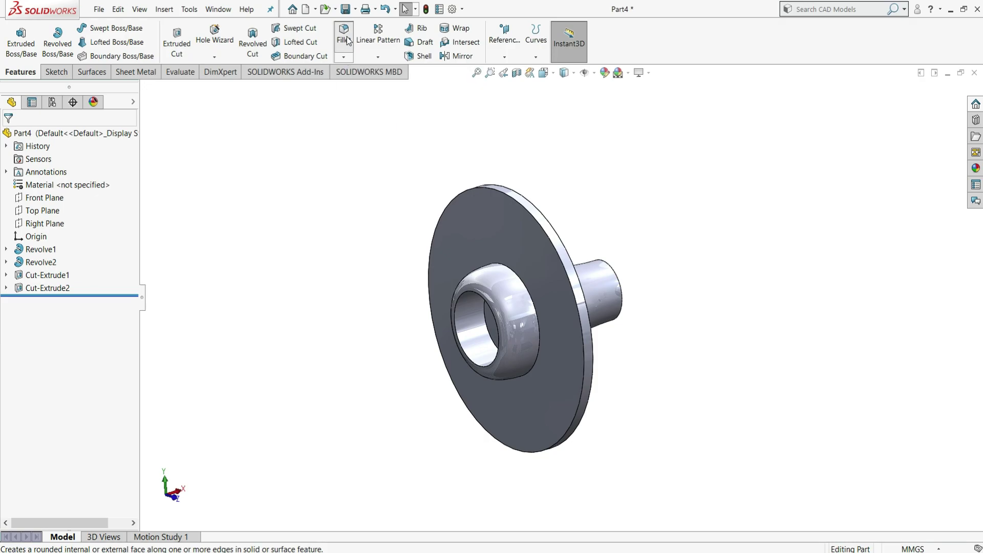
pyautogui.moveTo(647, 190); pyautogui.dragTo(508, 220, button='middle')
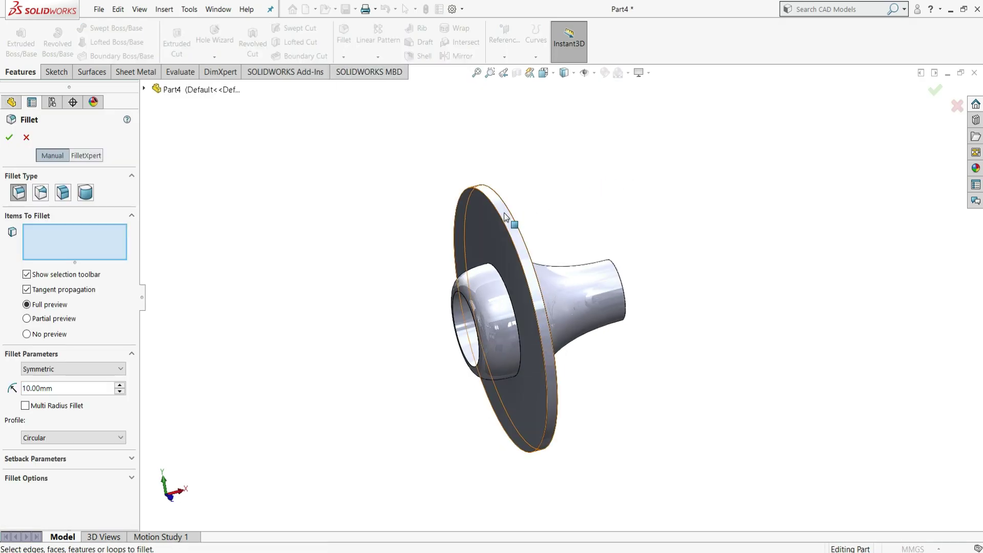
pyautogui.scroll(-3, 522, 215)
pyautogui.click(533, 246)
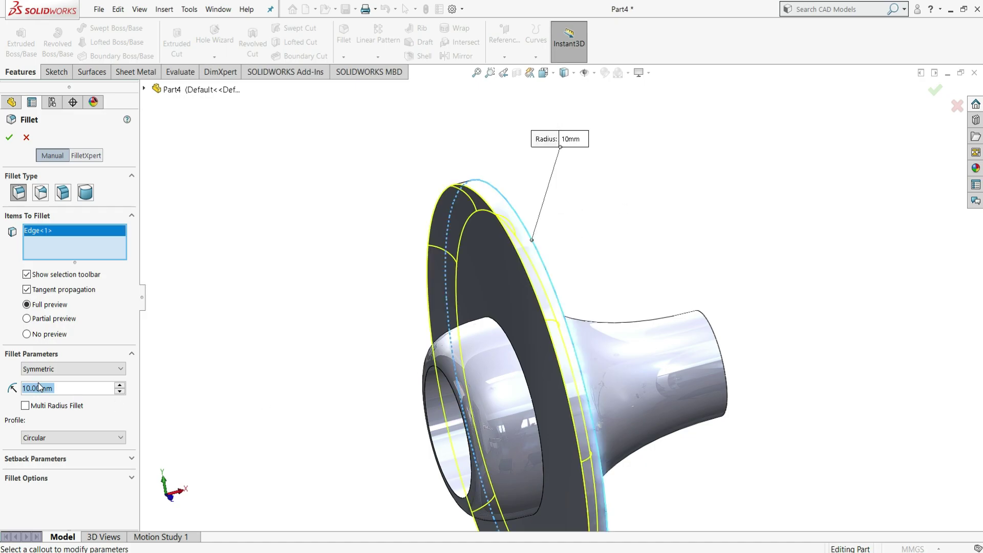
pyautogui.write('2')
pyautogui.press('Return')
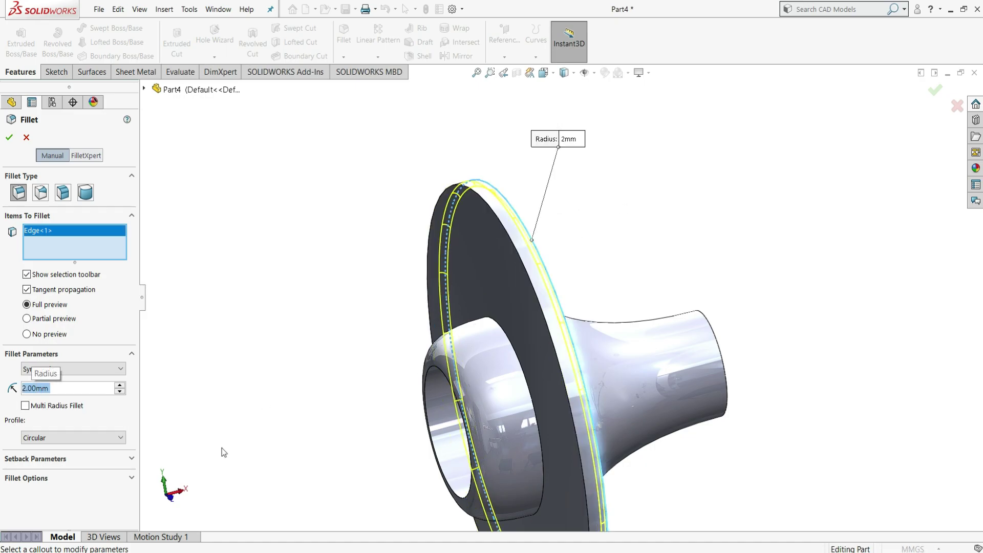
pyautogui.click(509, 348)
pyautogui.scroll(-2, 631, 262)
pyautogui.moveTo(631, 263); pyautogui.dragTo(641, 259, button='middle')
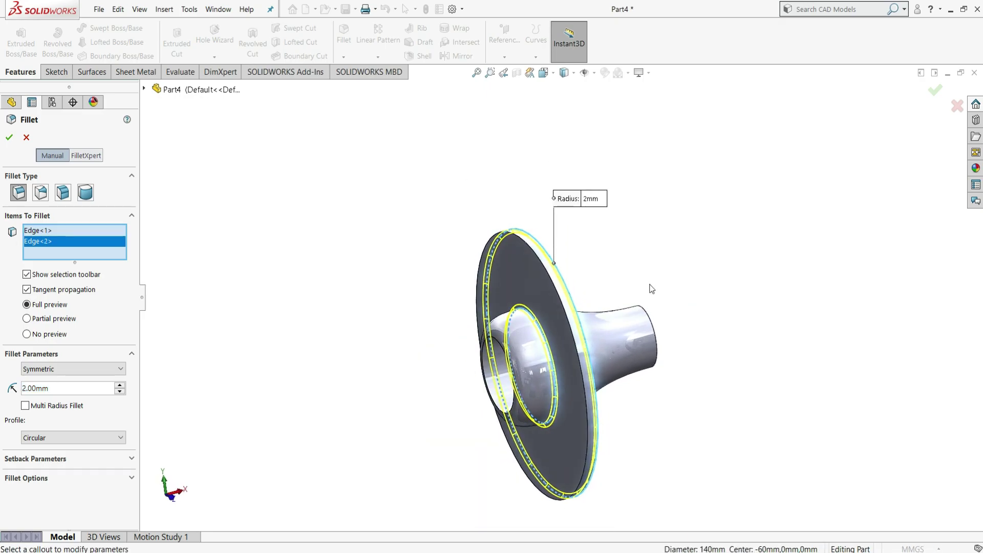
pyautogui.click(10, 138)
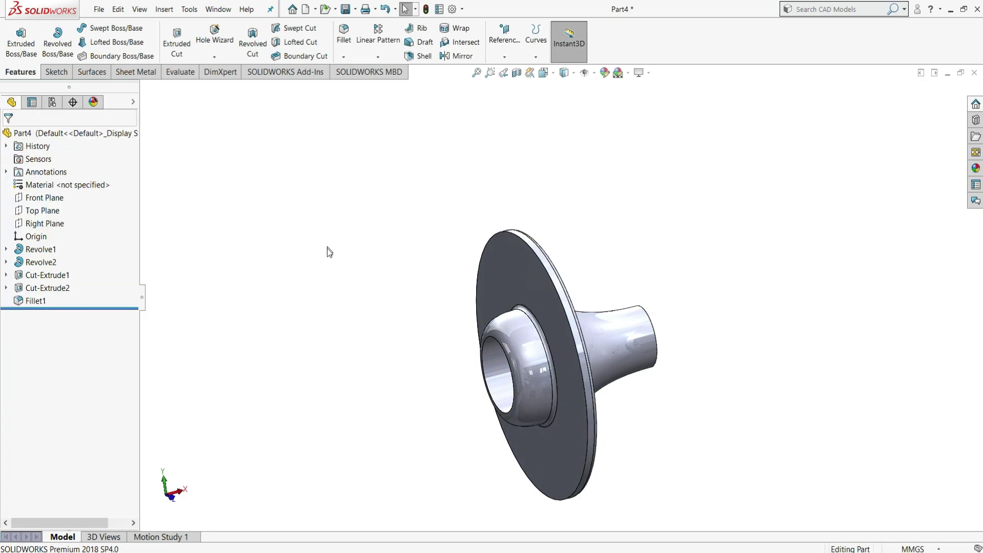
# Chamfer the flange's outer front edge at 2.5 mm by 45° as Chamfer1
pyautogui.click(346, 61)
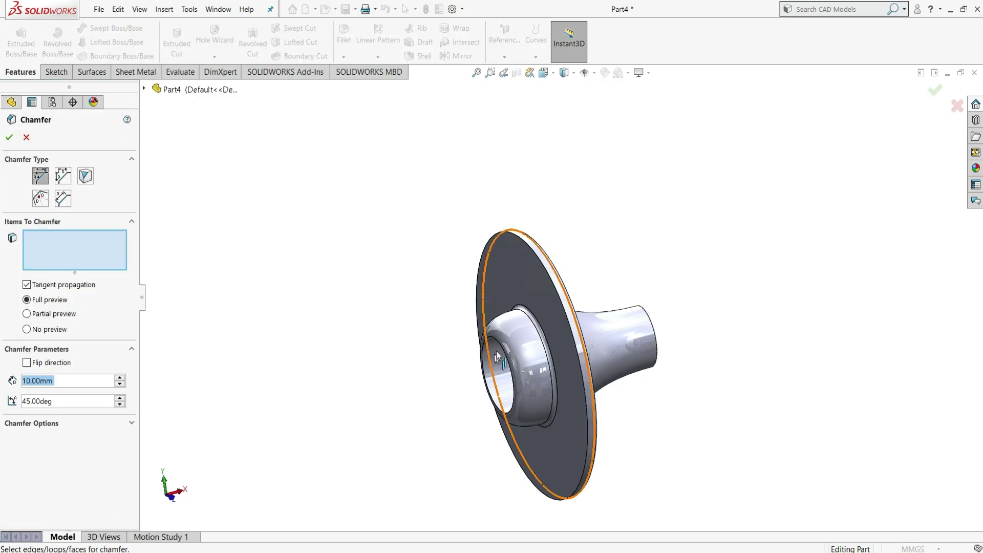
pyautogui.click(561, 289)
pyautogui.scroll(-2, 594, 267)
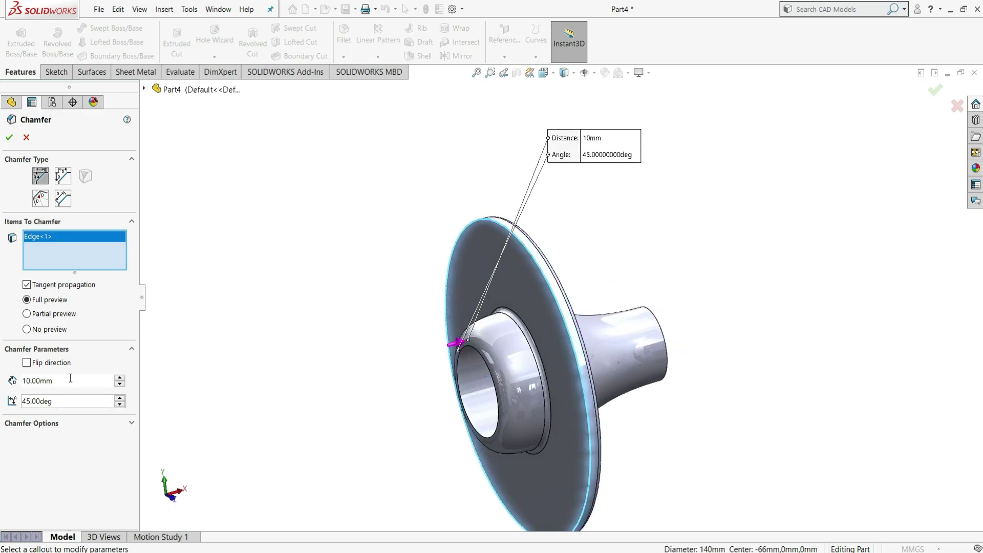
pyautogui.moveTo(70, 378); pyautogui.dragTo(12, 383)
pyautogui.write('2')
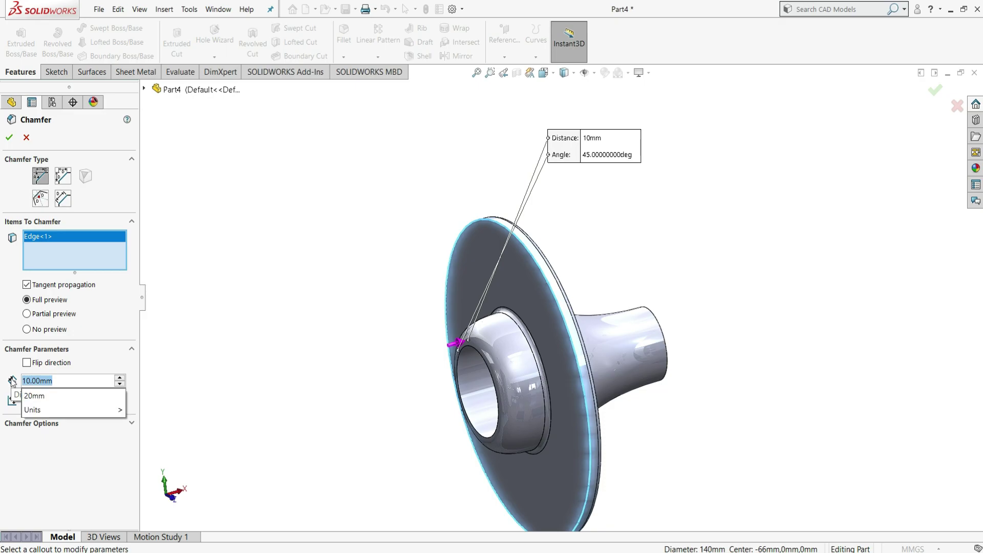
pyautogui.press('Return')
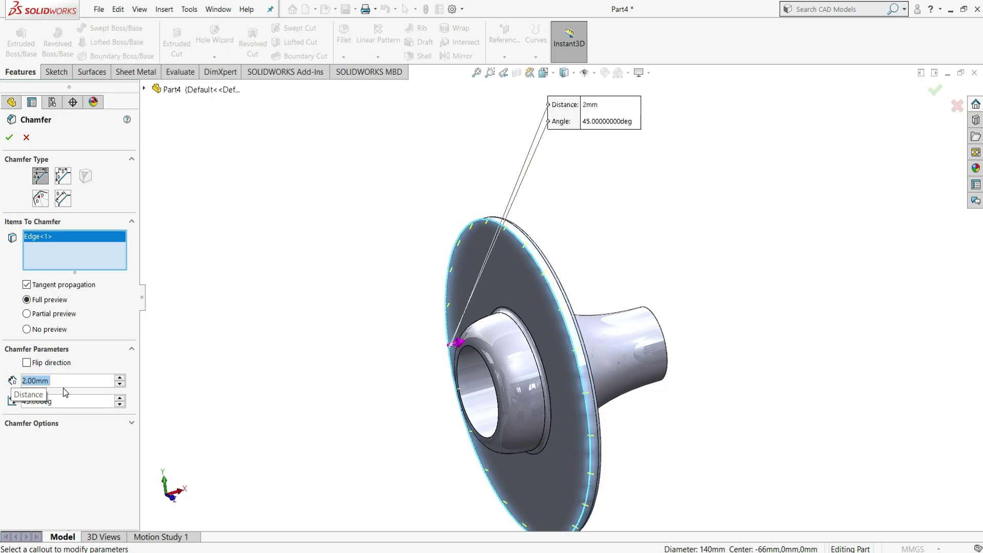
pyautogui.write('2.5')
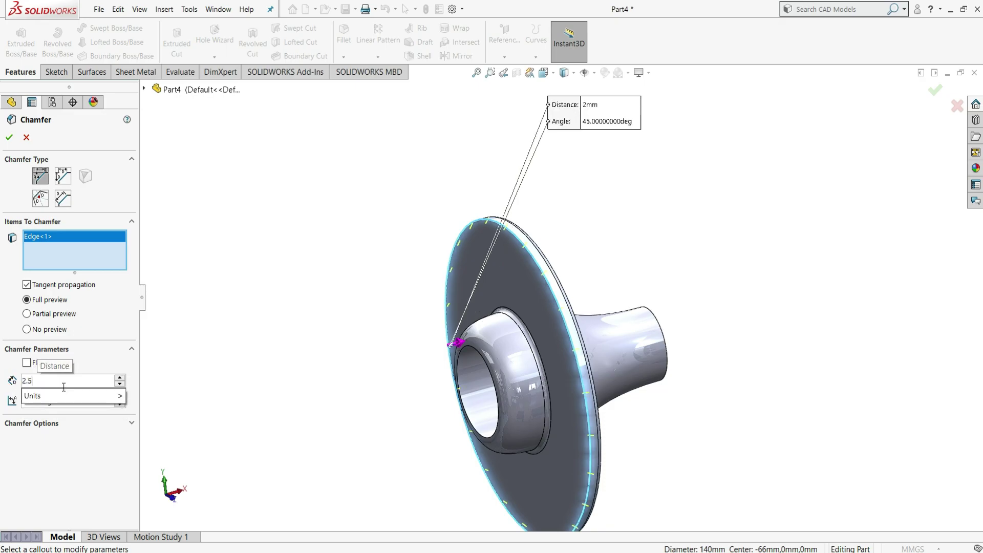
pyautogui.press('Return')
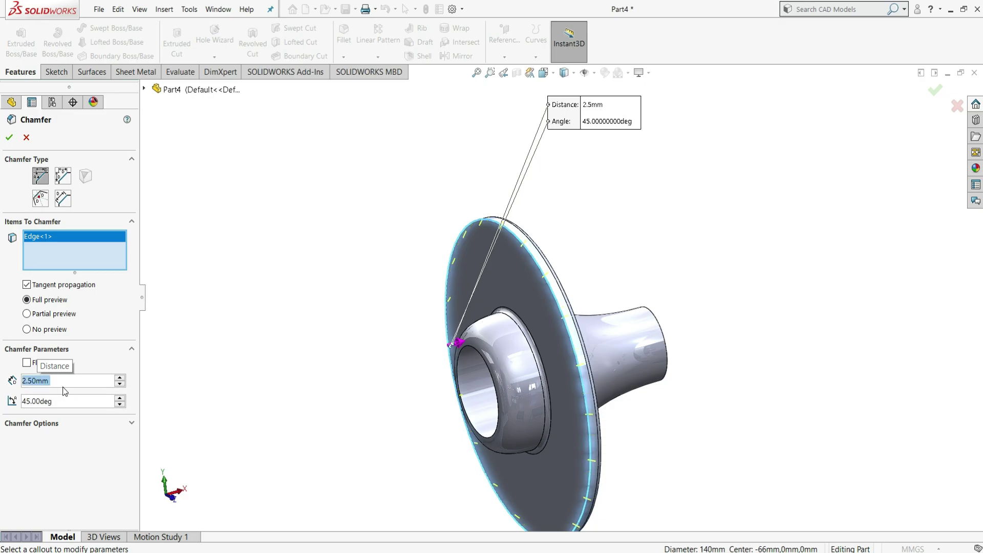
pyautogui.click(9, 138)
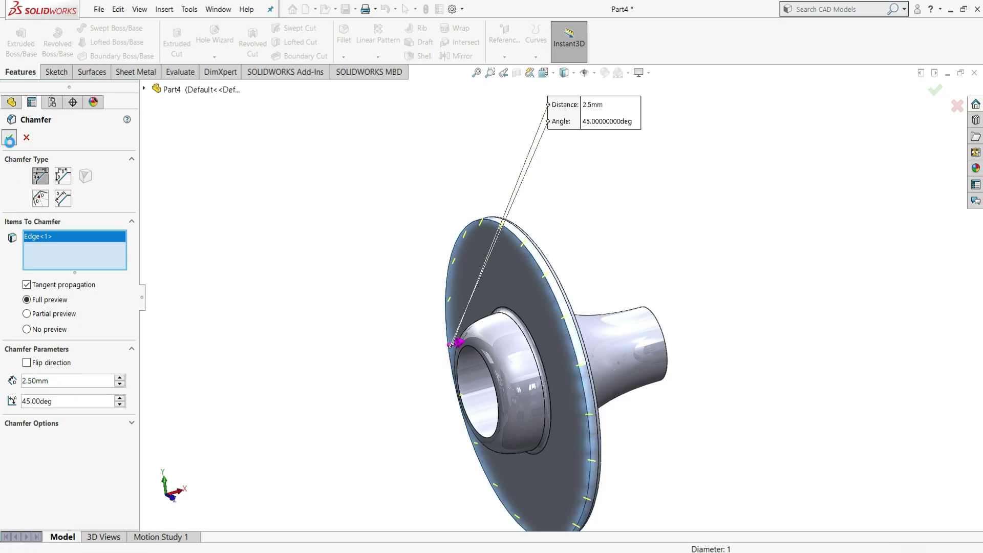
pyautogui.click(200, 249)
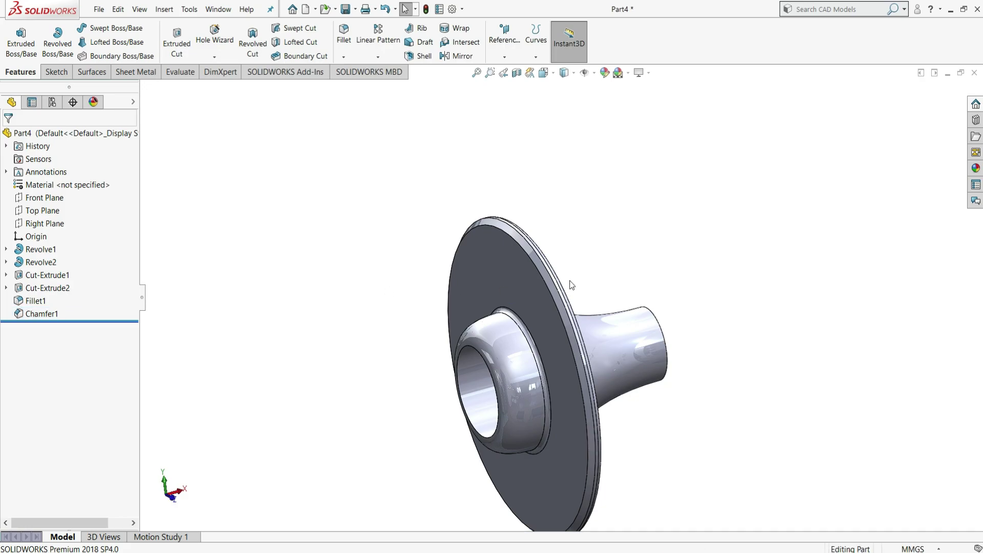
# Orbit the hub until its large flange face points toward the viewer
pyautogui.moveTo(614, 324); pyautogui.dragTo(592, 336, button='middle')
pyautogui.moveTo(528, 265); pyautogui.dragTo(579, 319, button='middle')
pyautogui.scroll(10, 578, 315)
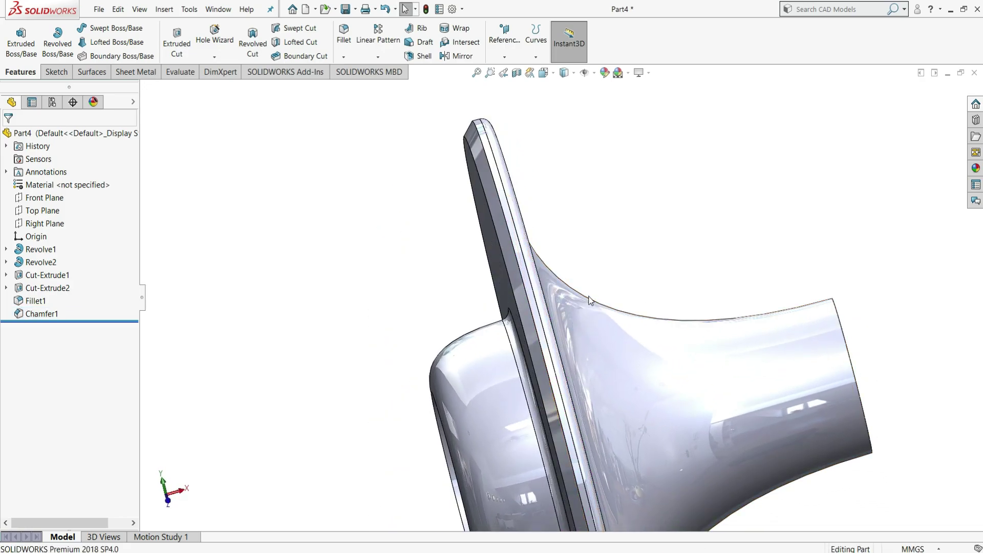
pyautogui.moveTo(673, 368); pyautogui.dragTo(542, 271, button='middle')
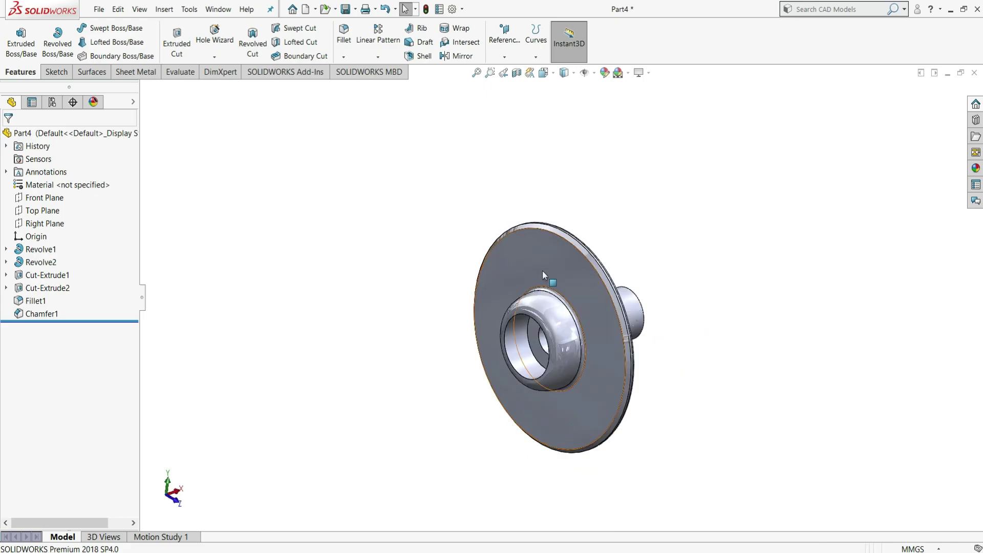
# Start a sketch on the flange face and draw a small circle above the hub centre
pyautogui.click(529, 270)
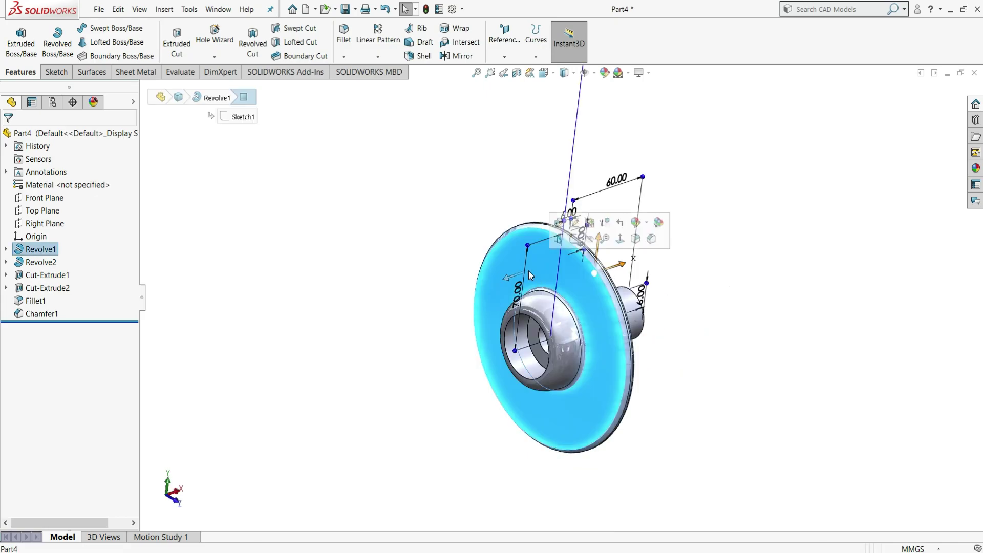
pyautogui.click(574, 239)
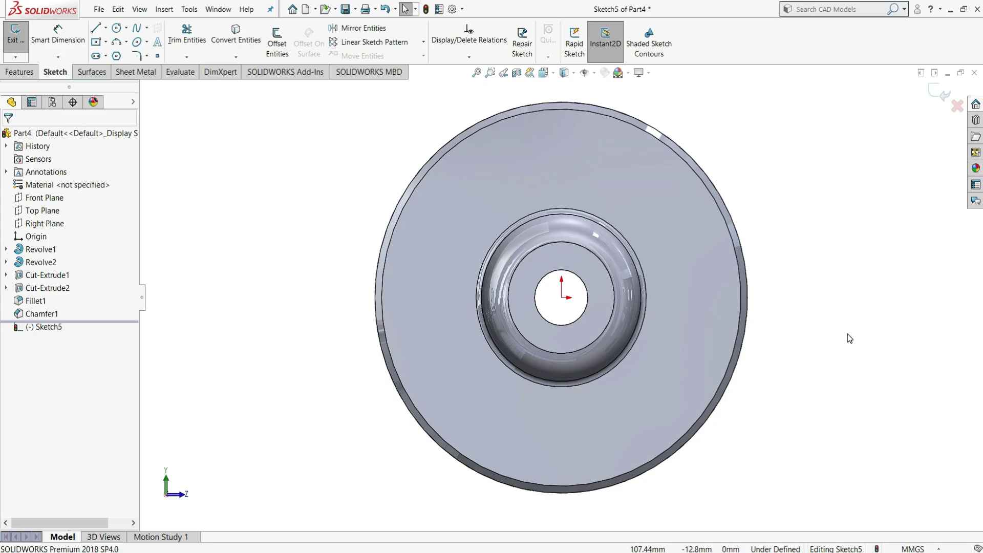
pyautogui.click(117, 29)
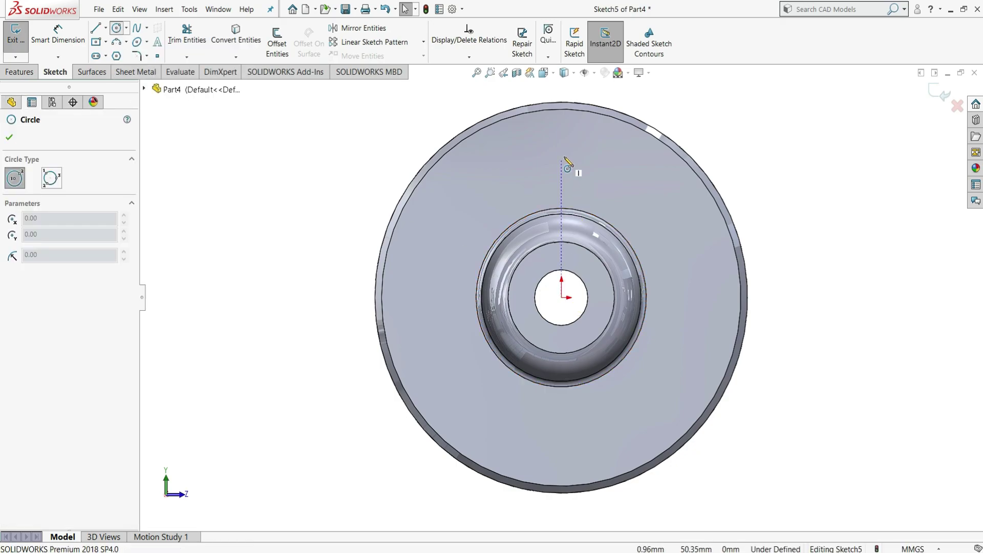
pyautogui.click(573, 150)
pyautogui.click(578, 151)
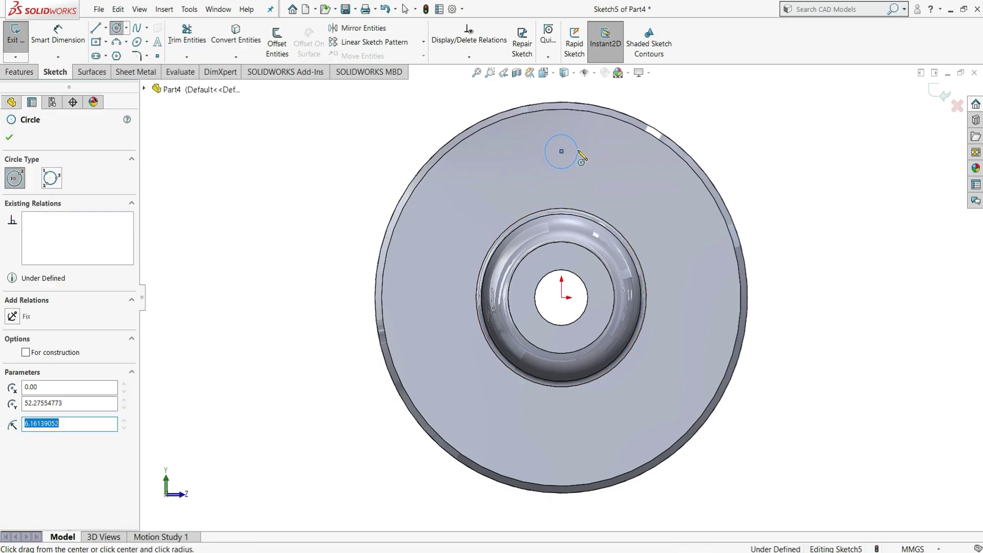
pyautogui.rightClick(579, 152)
pyautogui.click(612, 160)
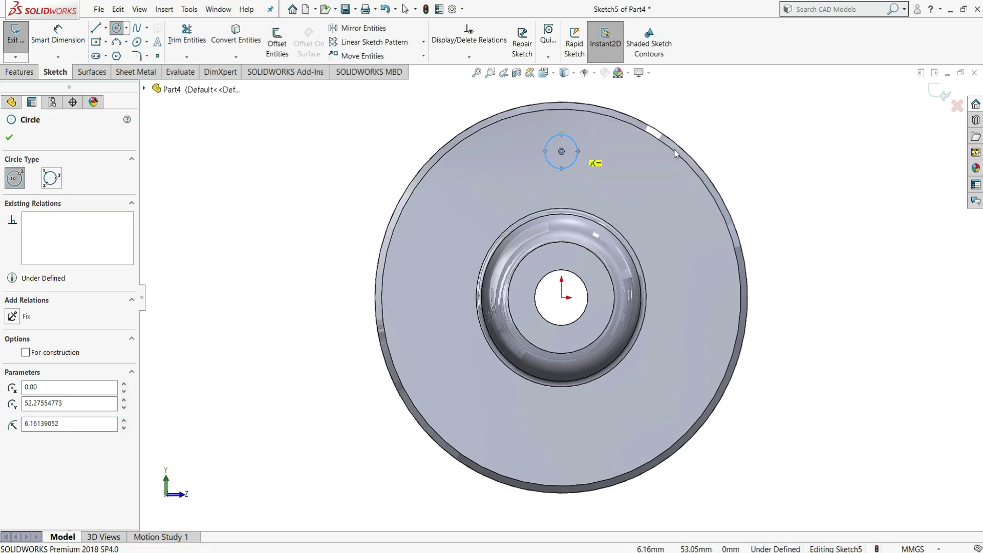
# Dimension the small circle to a 6 mm diameter
pyautogui.click(57, 35)
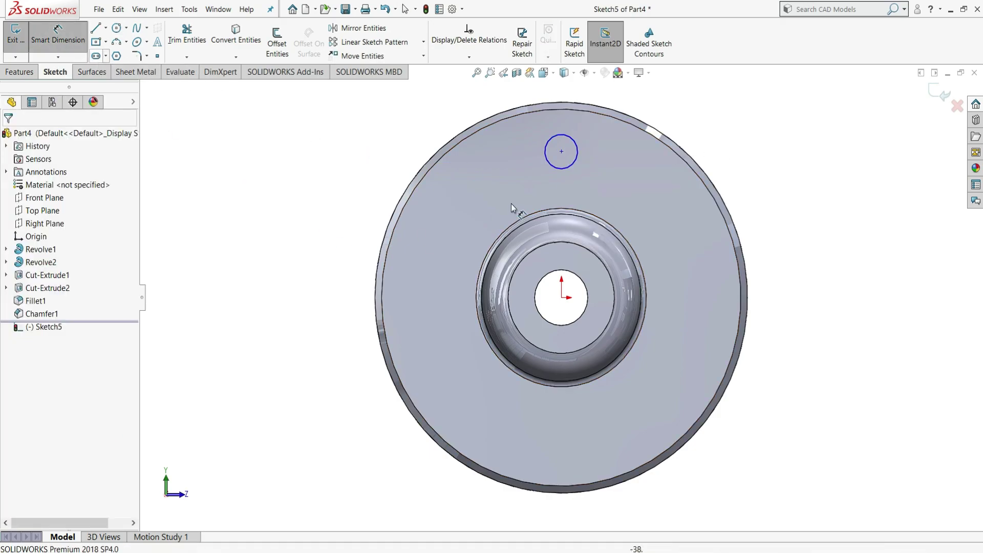
pyautogui.click(577, 148)
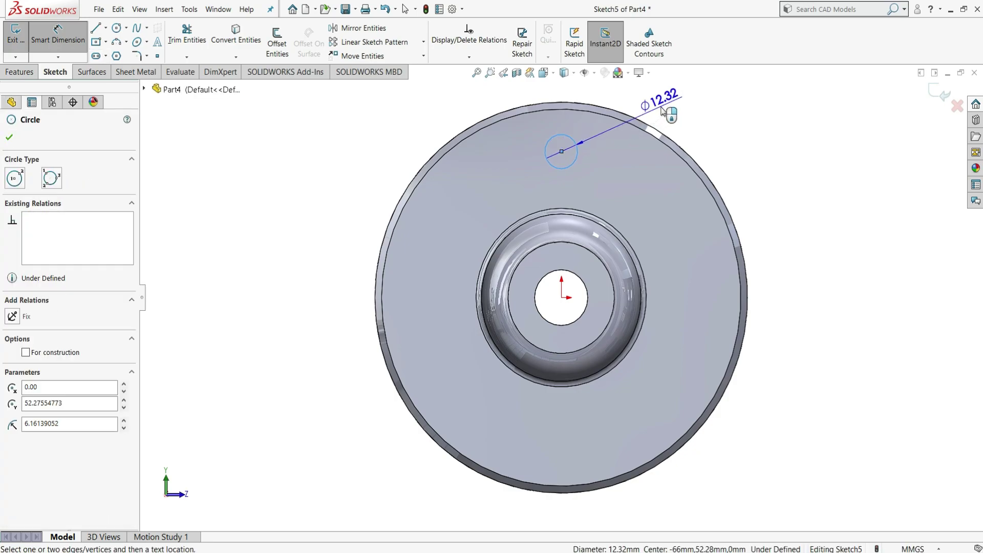
pyautogui.click(665, 113)
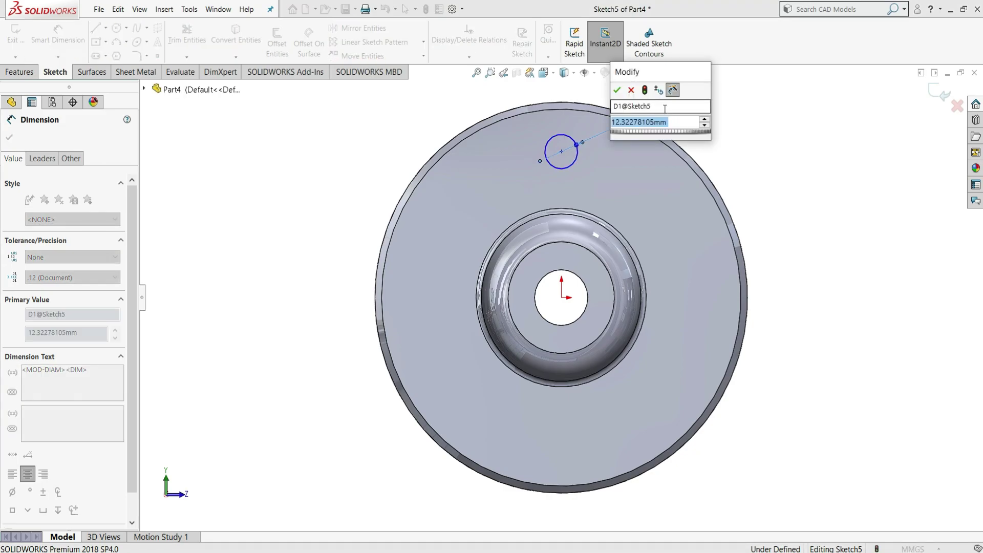
pyautogui.write('6')
pyautogui.press('Return')
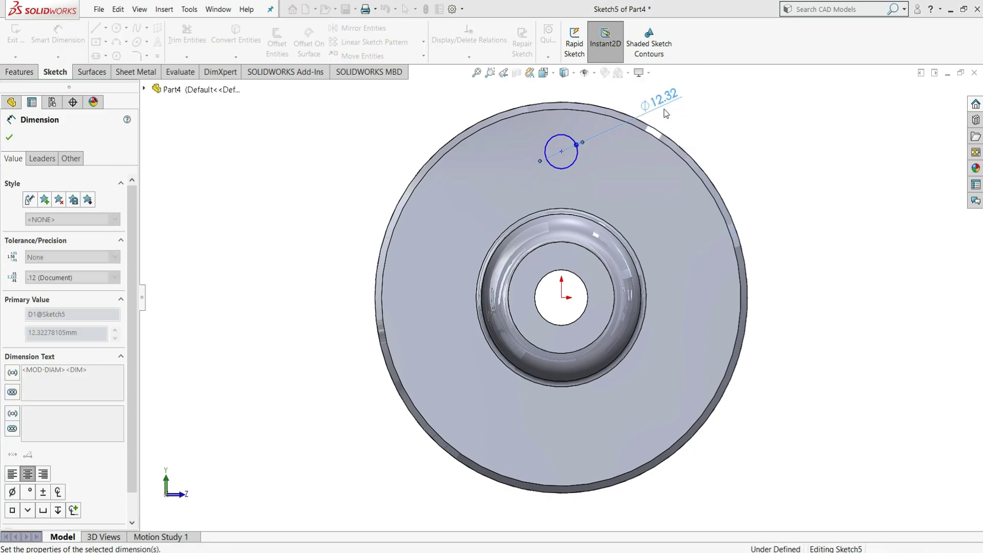
pyautogui.rightClick(713, 140)
pyautogui.click(747, 169)
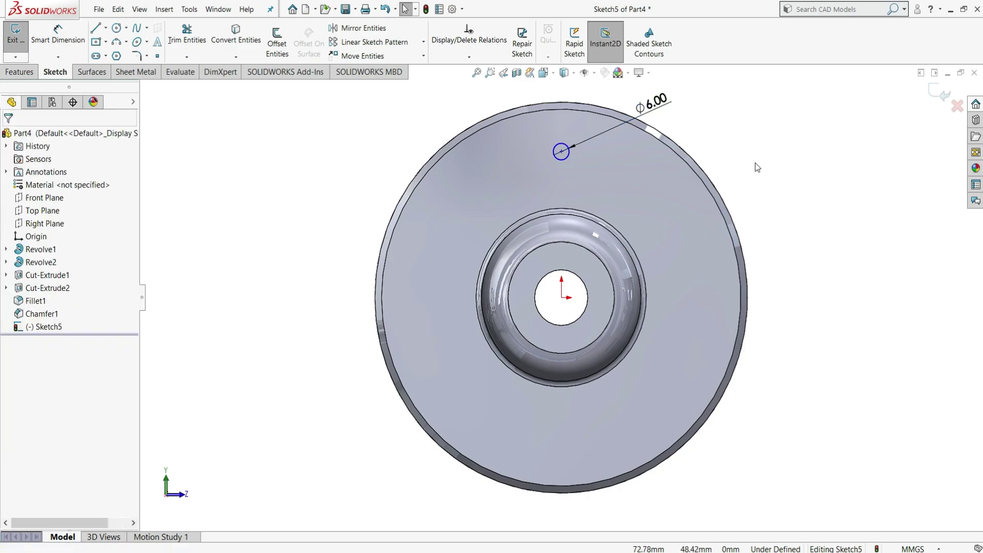
# Add a Vertical relation between the circle's centre and the origin
pyautogui.scroll(-2, 569, 154)
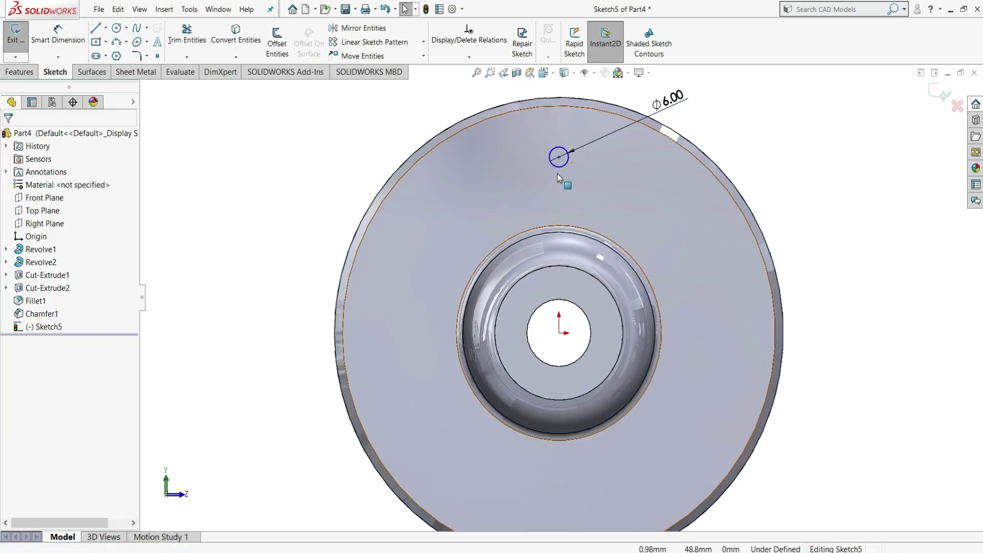
pyautogui.scroll(-1, 558, 177)
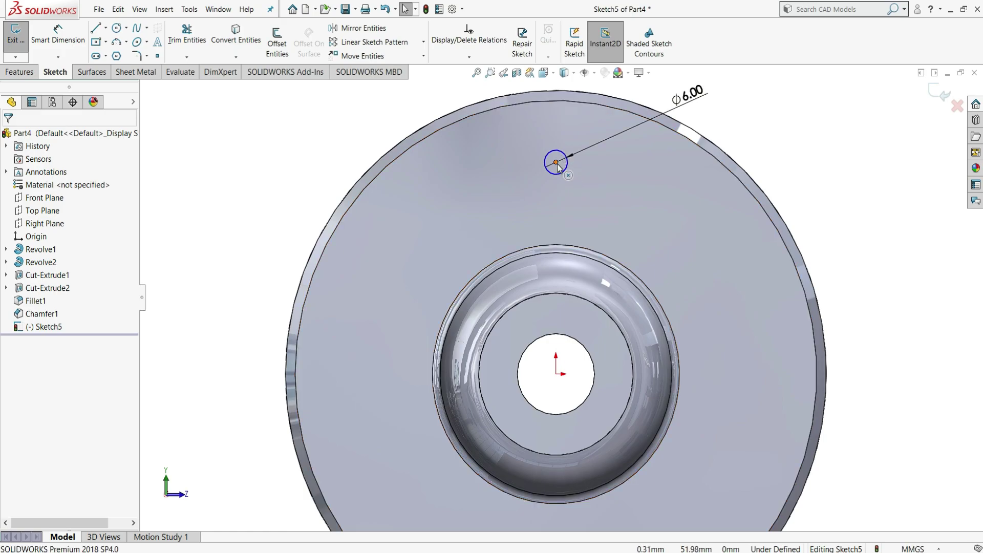
pyautogui.click(557, 375)
pyautogui.keyDown('ctrl'); pyautogui.click(557, 374); pyautogui.keyUp('ctrl')
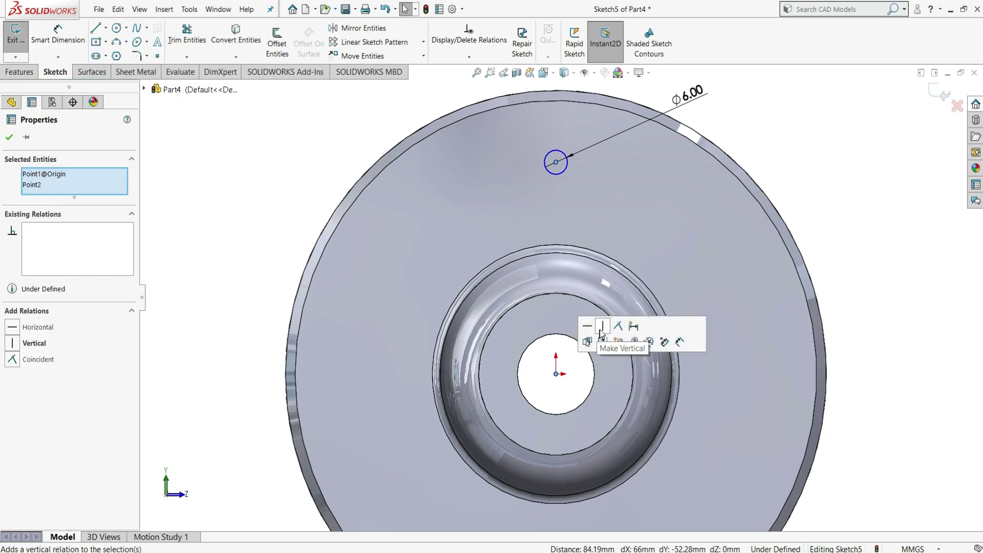
pyautogui.click(603, 327)
pyautogui.click(10, 137)
# Dimension the circle centre 60 mm above the origin
pyautogui.scroll(2, 441, 228)
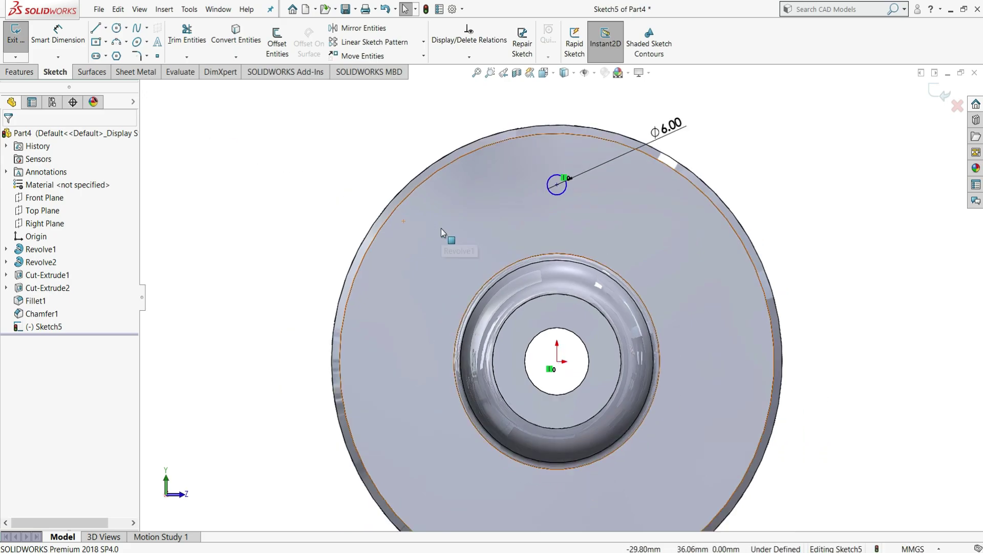
pyautogui.scroll(2, 440, 228)
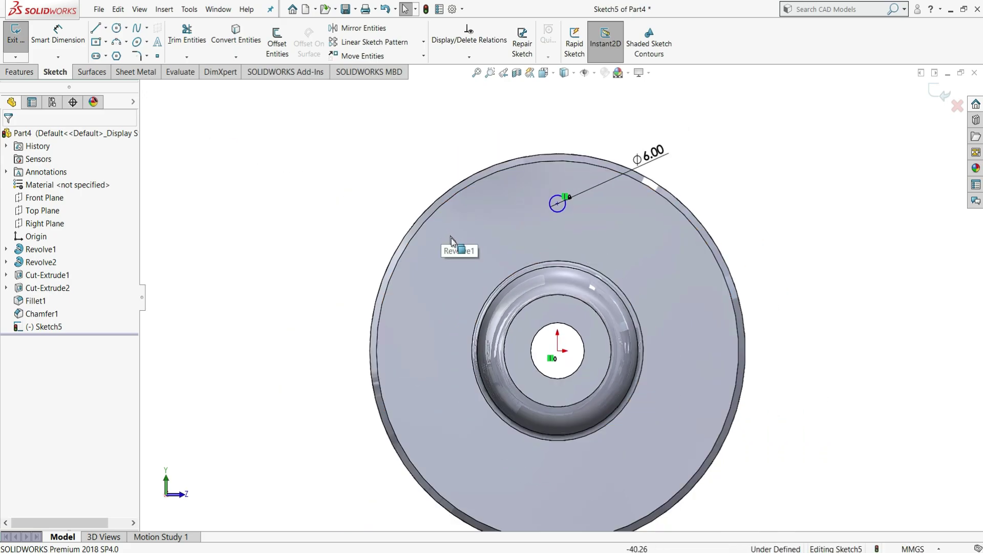
pyautogui.click(60, 48)
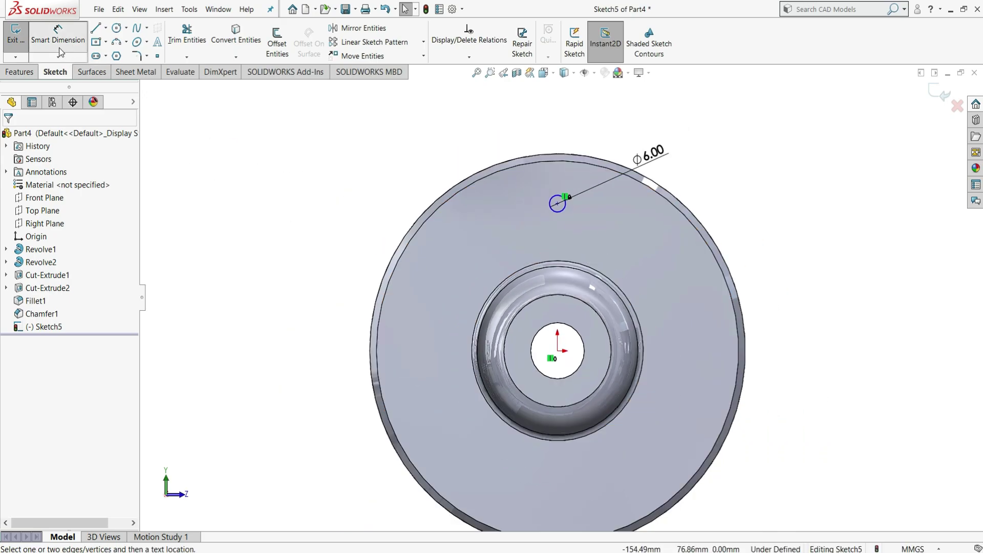
pyautogui.click(557, 203)
pyautogui.click(557, 350)
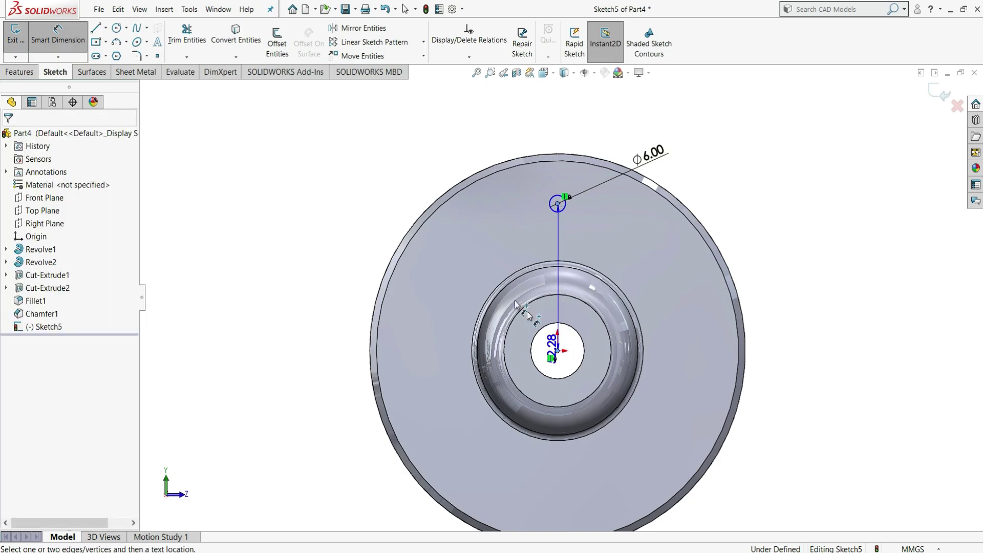
pyautogui.click(361, 267)
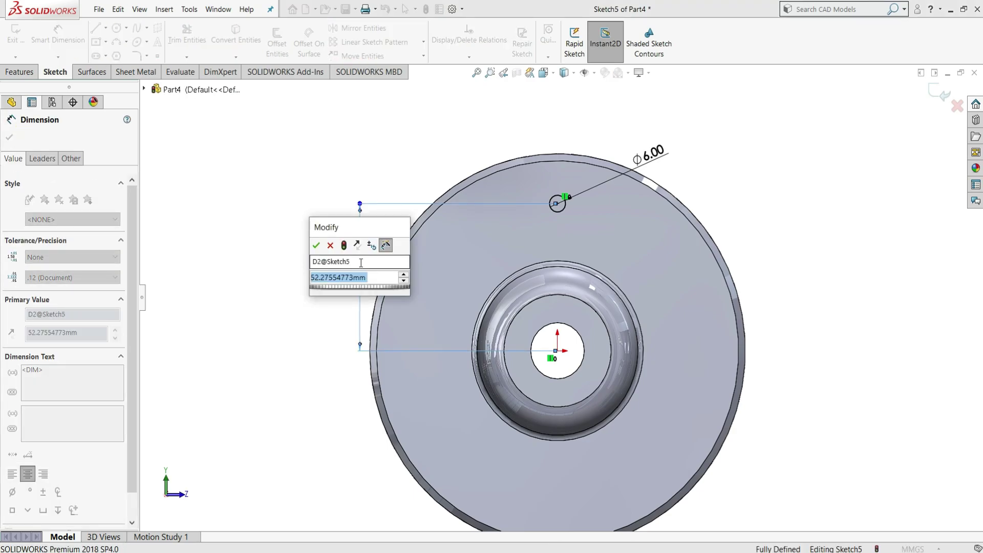
pyautogui.click(361, 263)
pyautogui.press('Return')
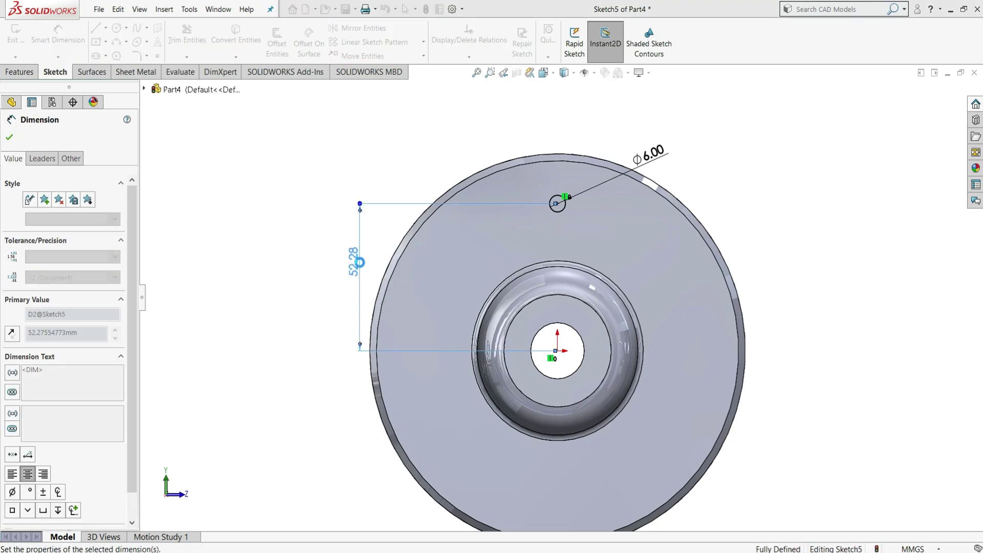
pyautogui.rightClick(299, 257)
pyautogui.click(312, 291)
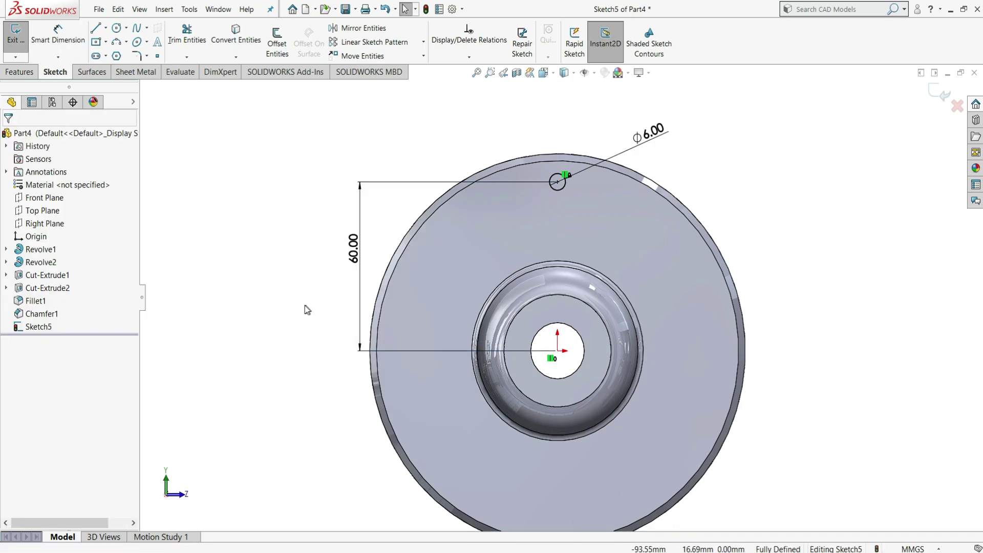
# Circular-pattern the 6 mm circle into 18 equally spaced instances over 360°
pyautogui.click(423, 42)
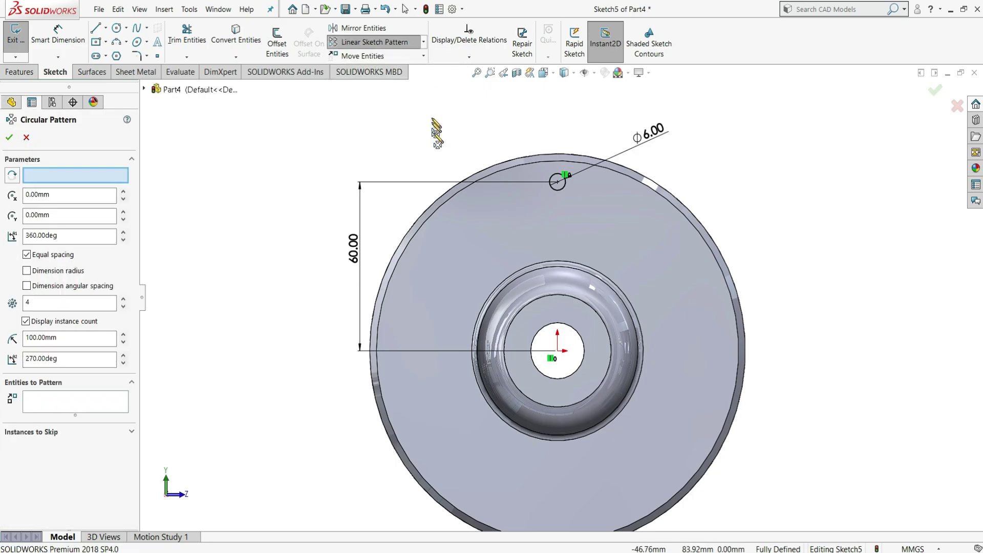
pyautogui.click(564, 189)
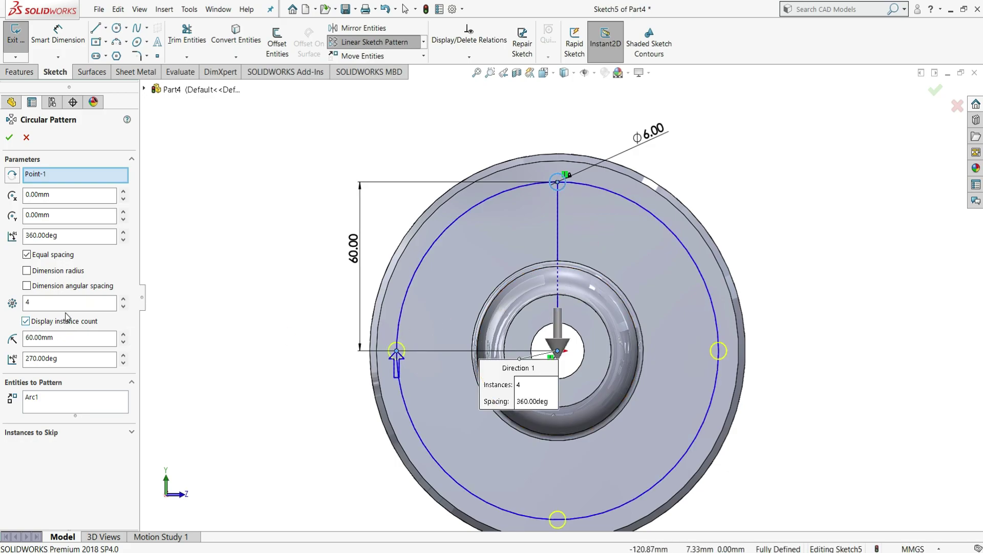
pyautogui.click(26, 302)
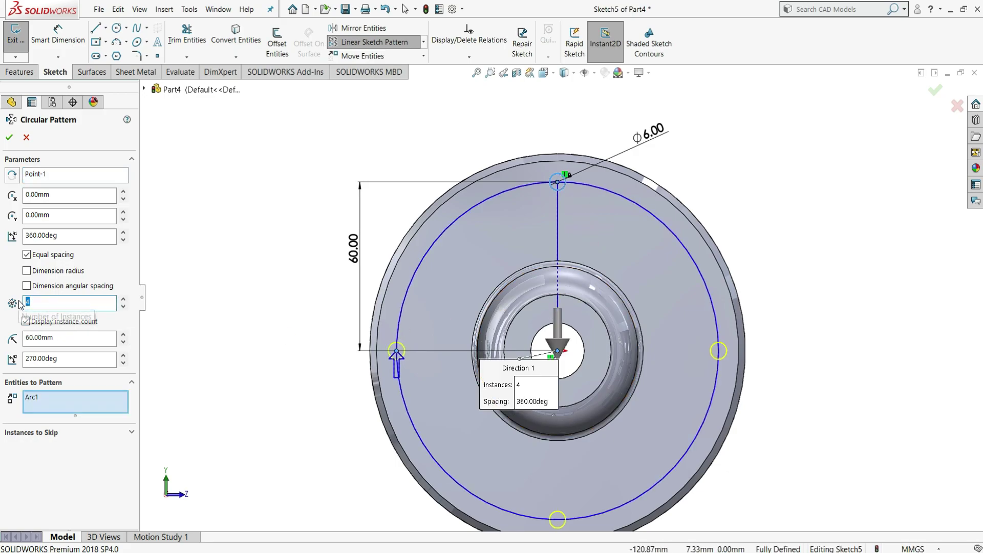
pyautogui.write('18')
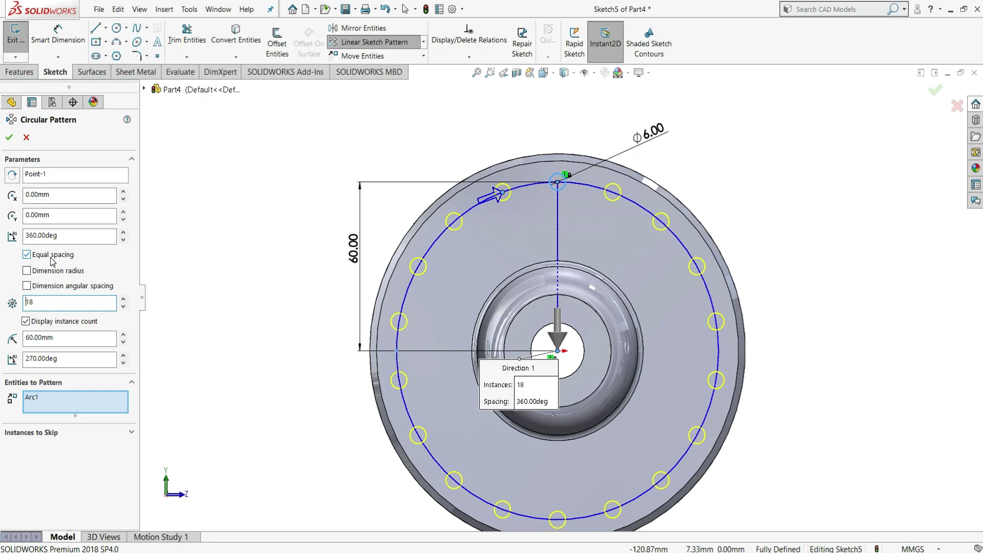
pyautogui.click(10, 137)
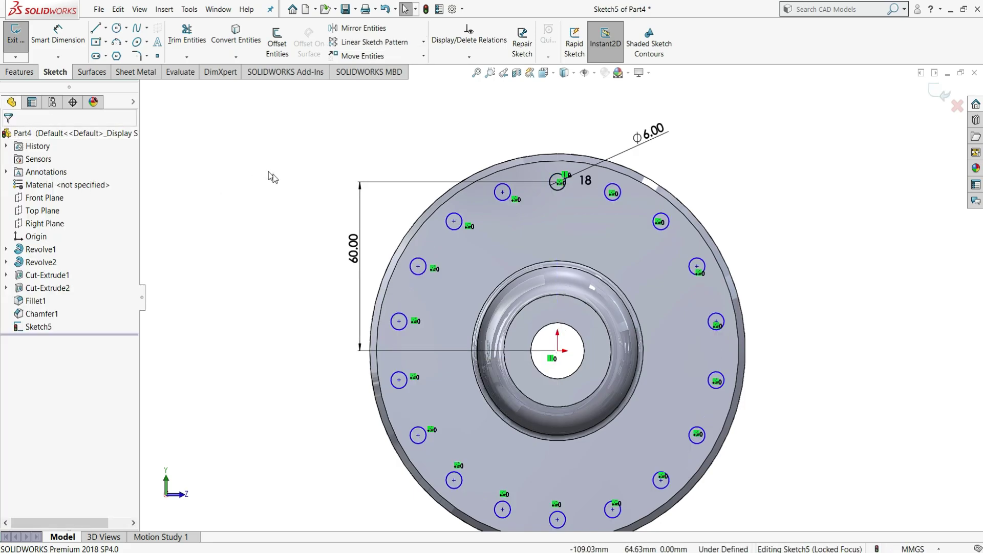
# Fully define Sketch5 with Fully Define Sketch, adding two 20.52 dimensions
pyautogui.click(469, 56)
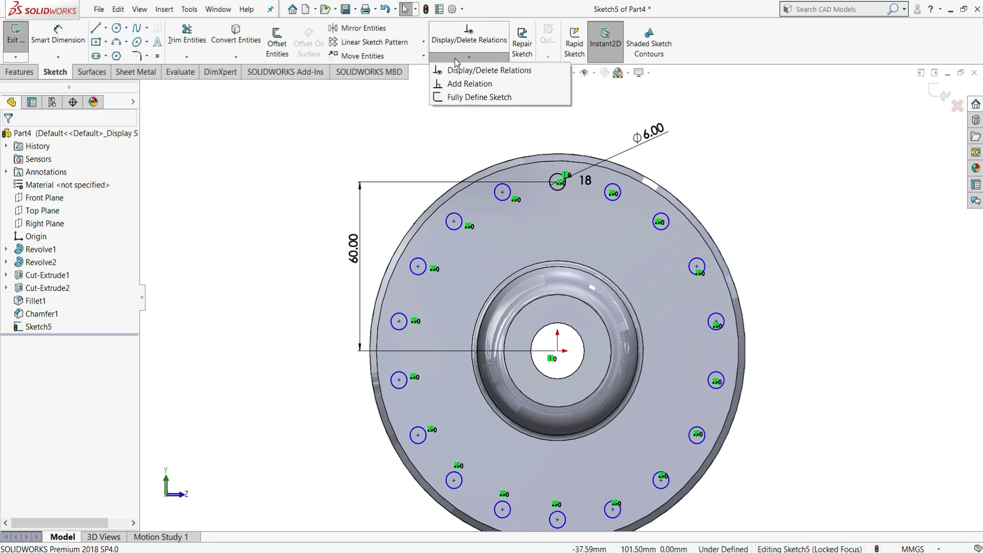
pyautogui.click(471, 102)
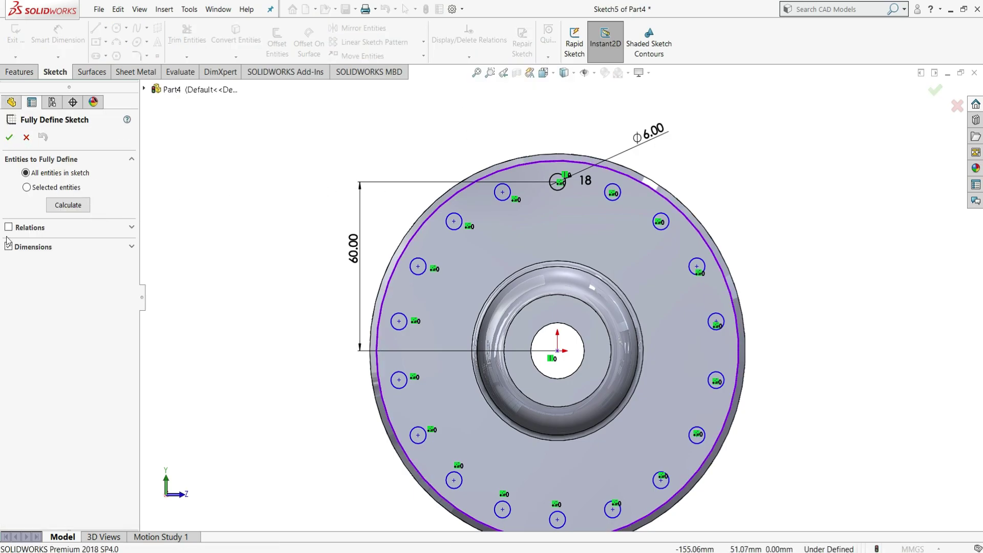
pyautogui.click(75, 205)
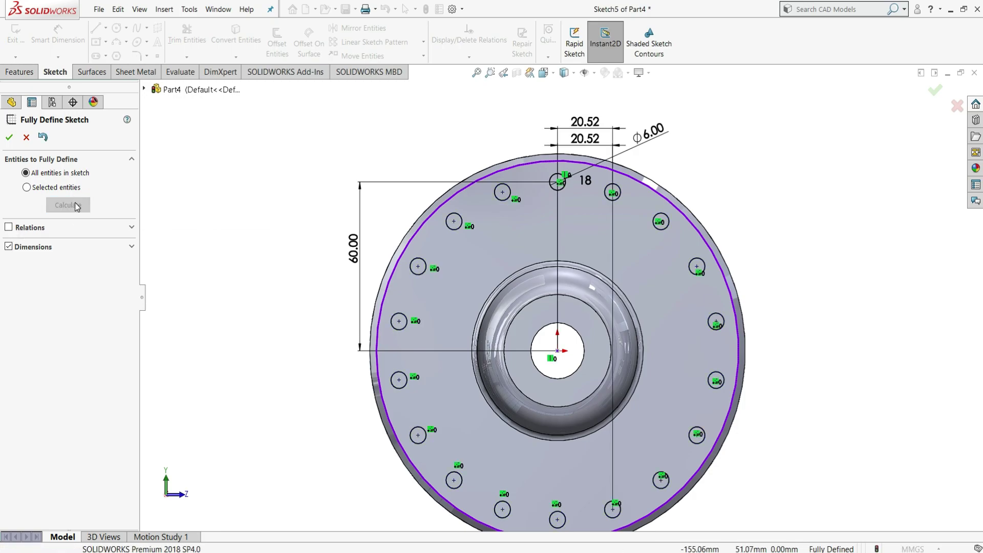
pyautogui.click(10, 137)
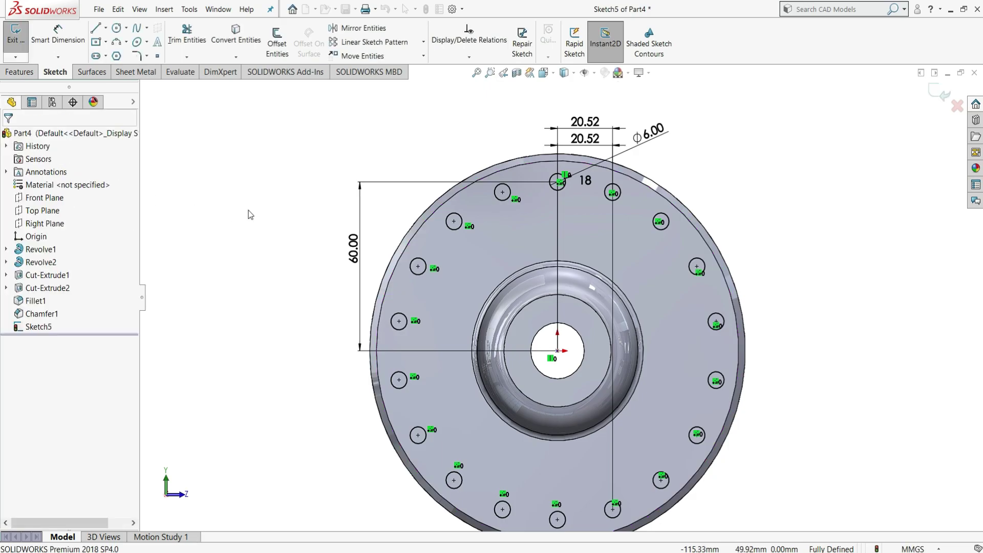
pyautogui.scroll(1, 248, 210)
pyautogui.click(20, 72)
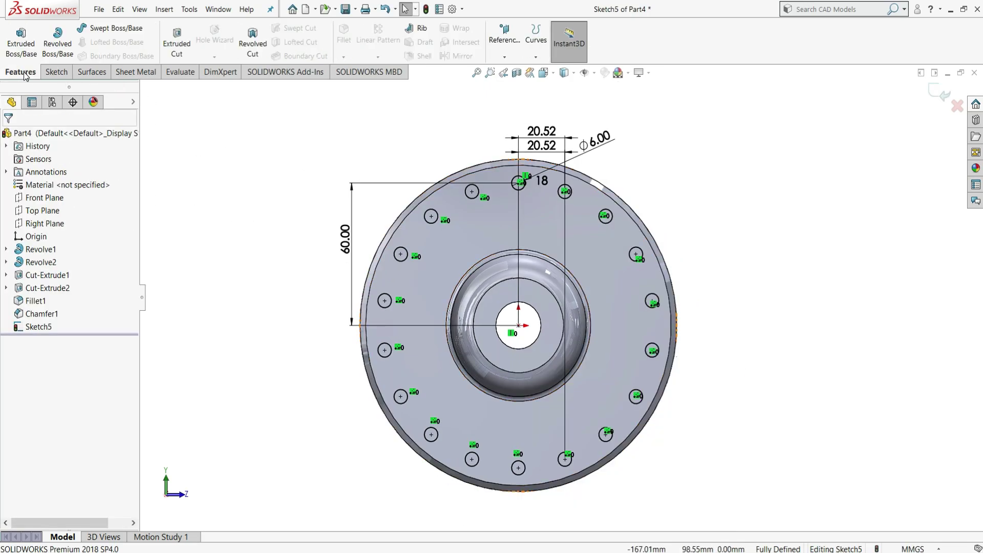
# Cut Sketch5's 18 circles Through All as Cut-Extrude3, leaving 18 flange bolt holes
pyautogui.click(179, 51)
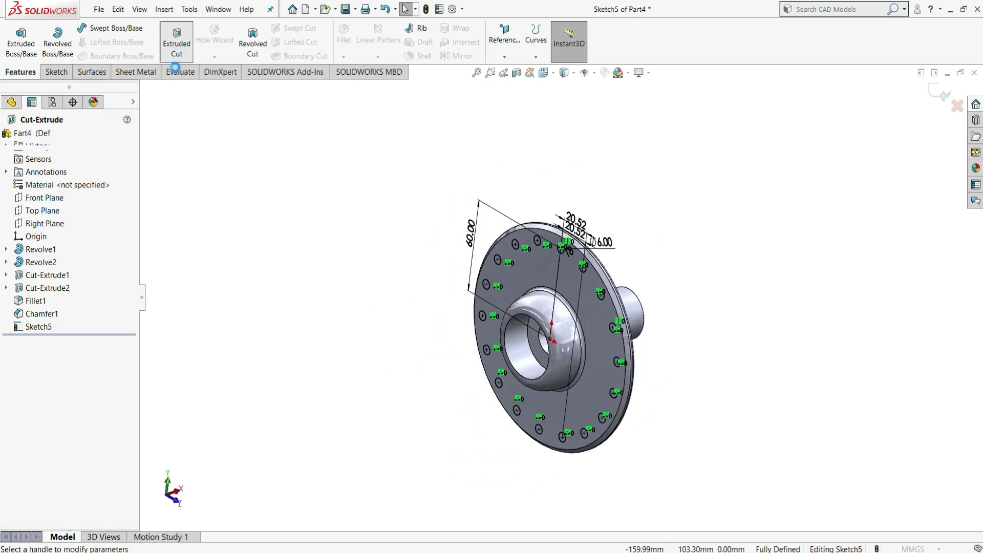
pyautogui.click(99, 212)
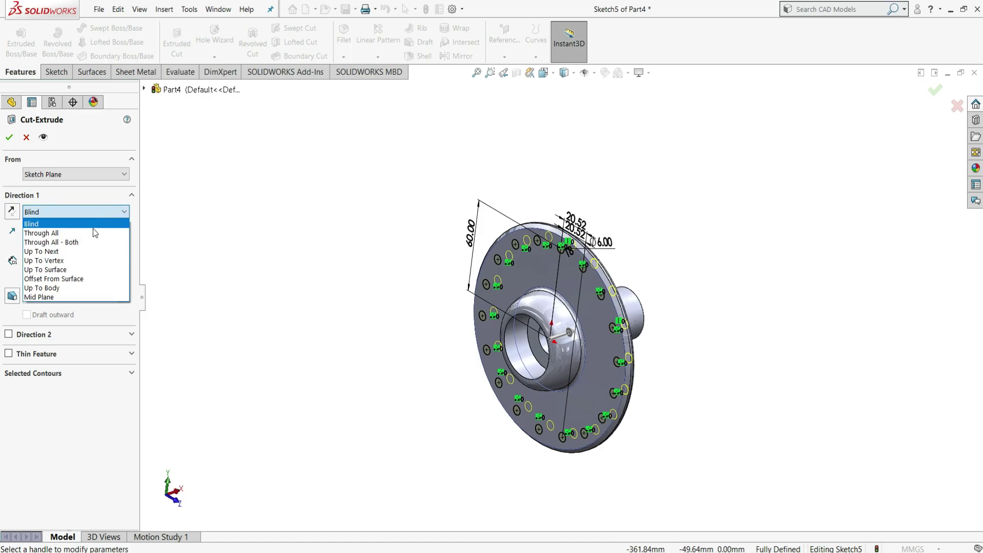
pyautogui.click(46, 233)
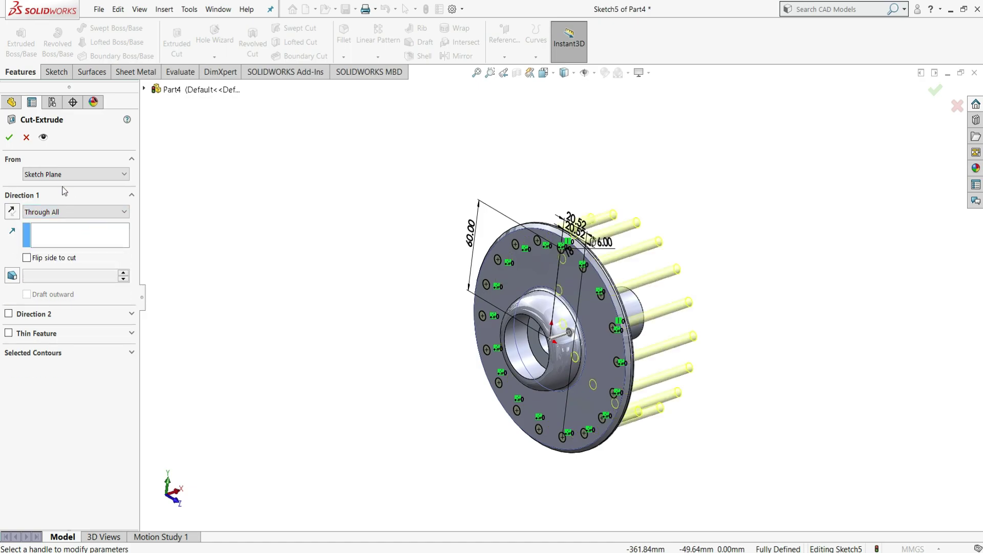
pyautogui.click(10, 138)
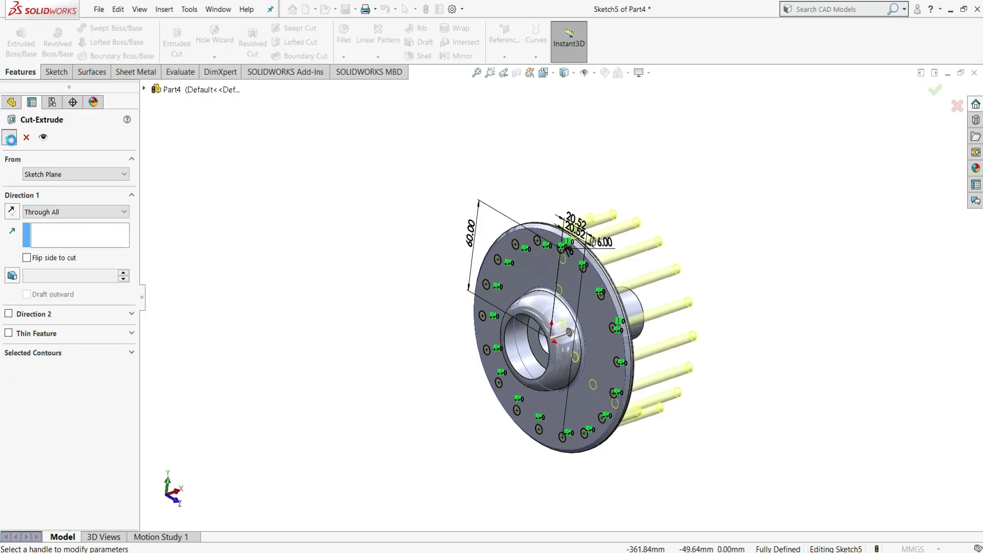
pyautogui.click(299, 276)
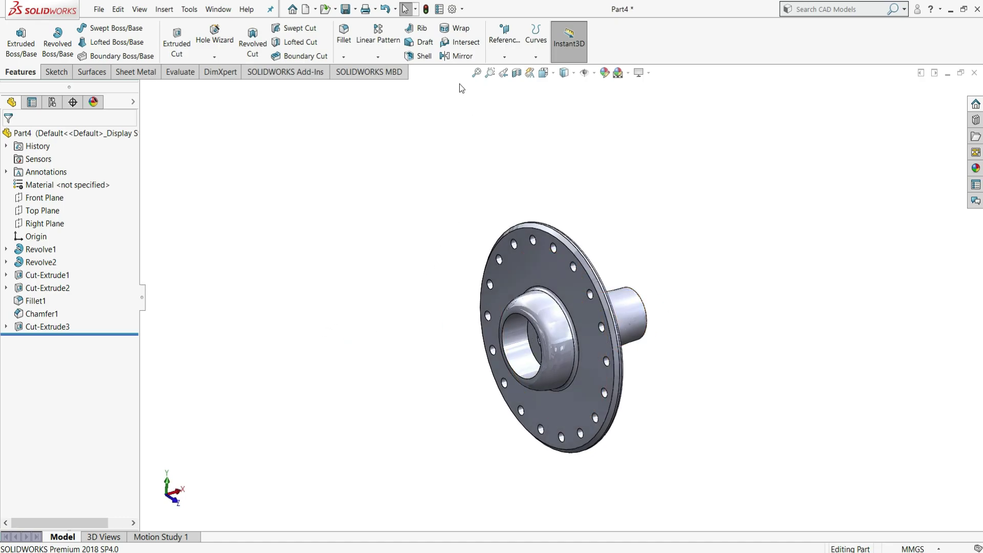
# Mirror the hub body across the Right Plane, unmerged, as Mirror3
pyautogui.click(454, 57)
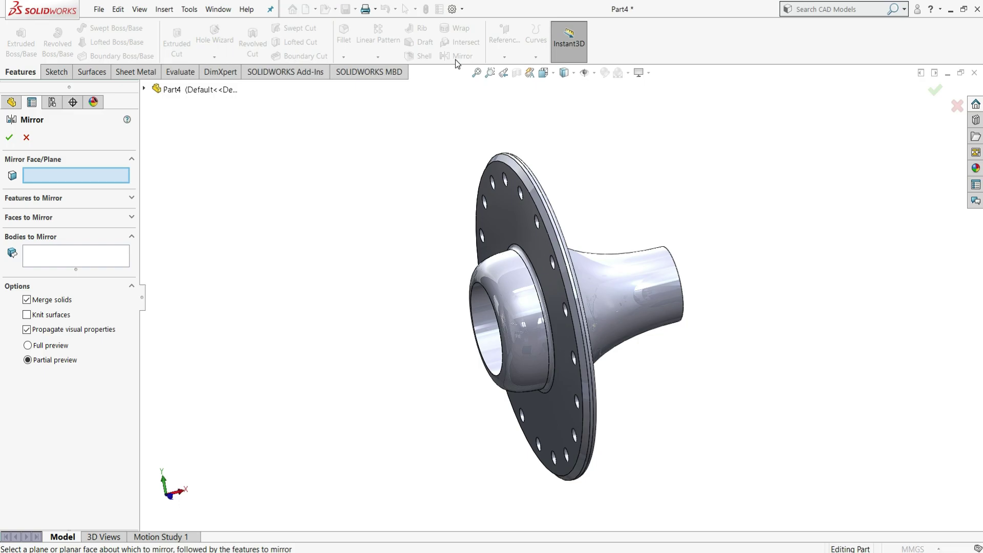
pyautogui.click(144, 89)
pyautogui.click(190, 180)
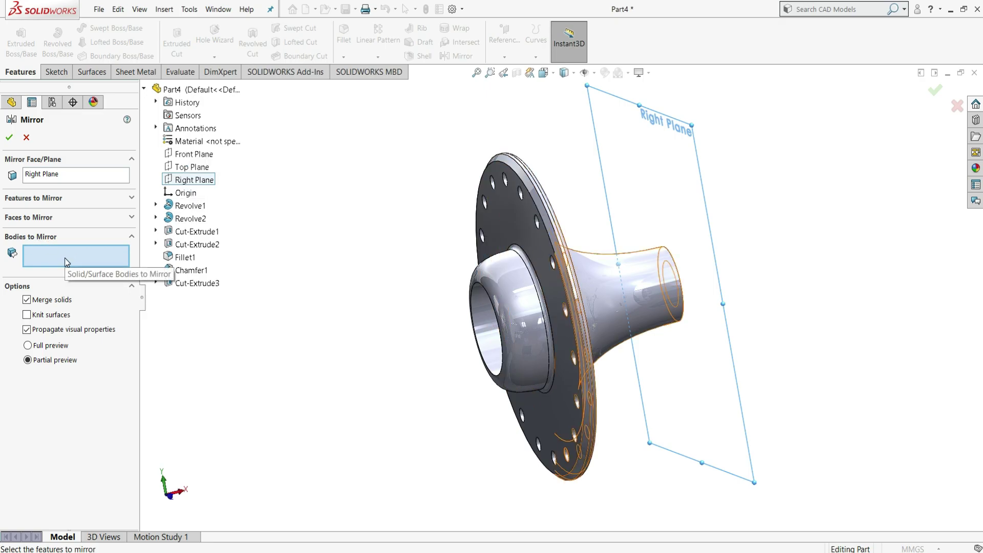
pyautogui.click(539, 245)
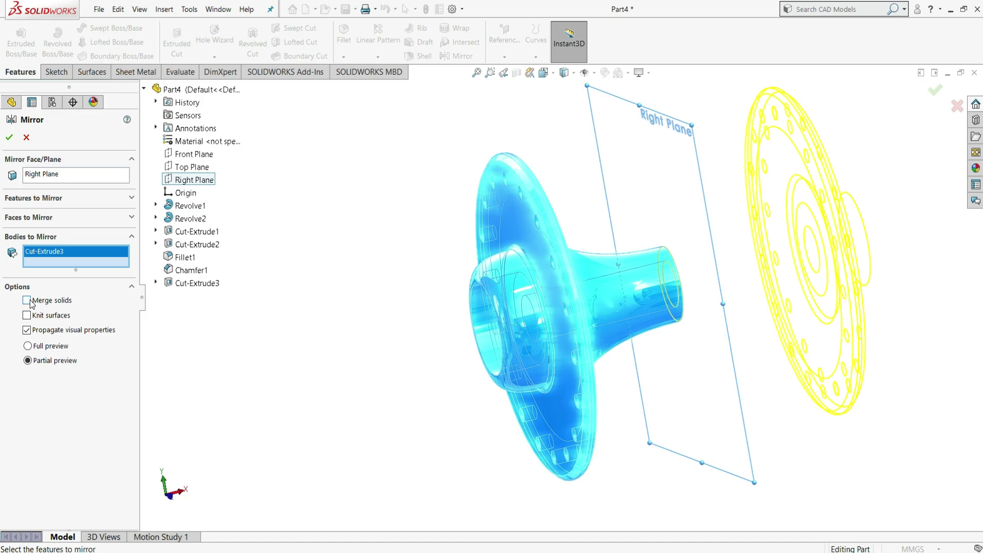
pyautogui.click(8, 139)
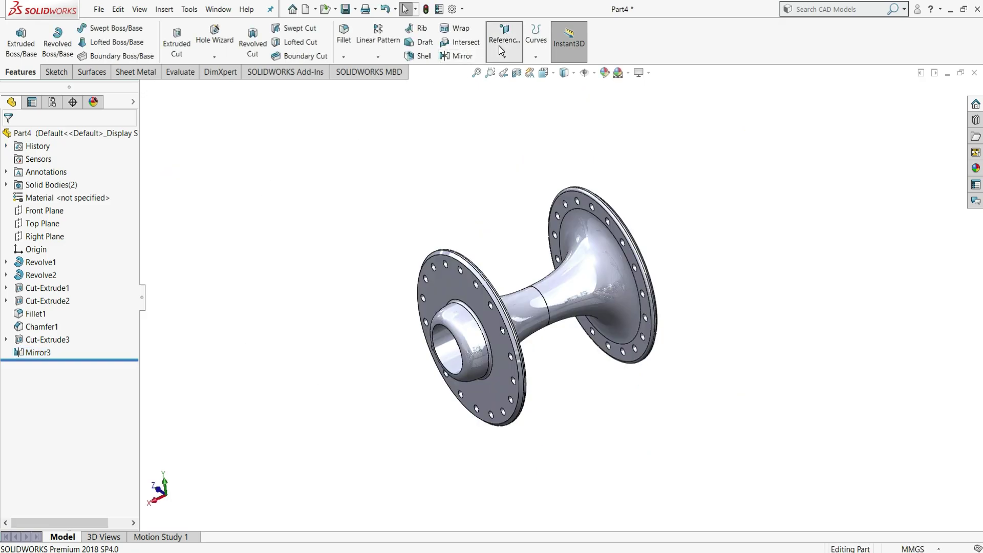
pyautogui.click(504, 55)
# Create Axis1 at the intersection of the Front and Top Planes
pyautogui.click(511, 85)
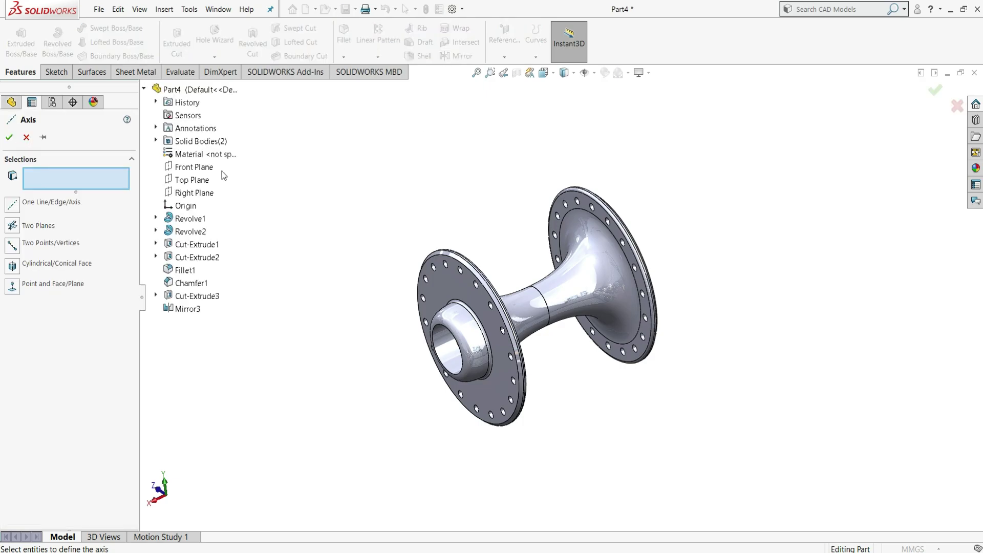
pyautogui.click(207, 168)
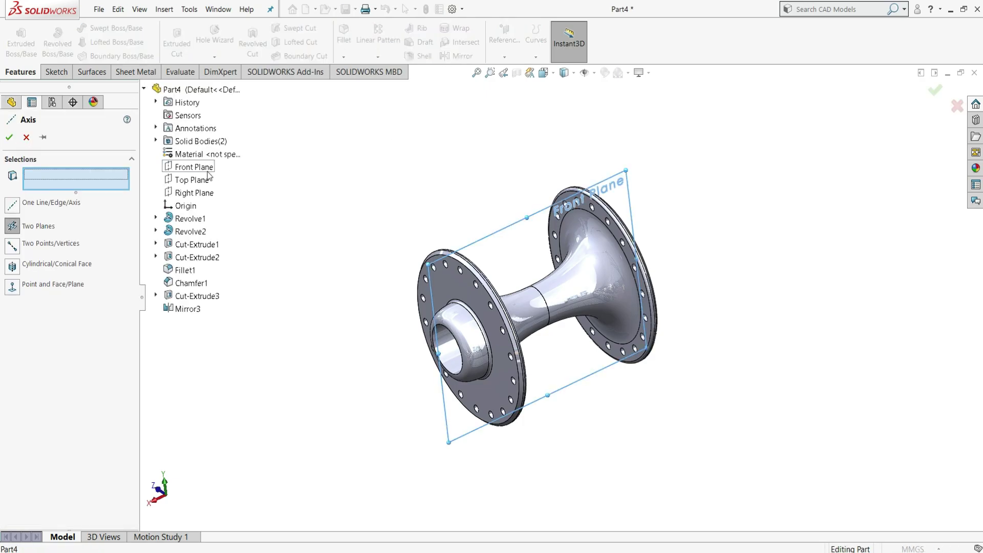
pyautogui.click(198, 180)
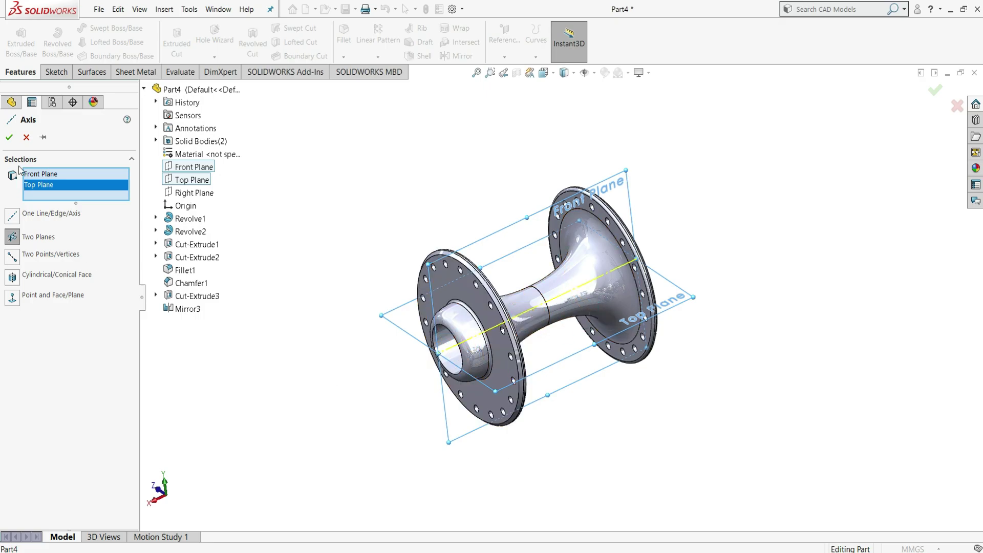
pyautogui.click(10, 137)
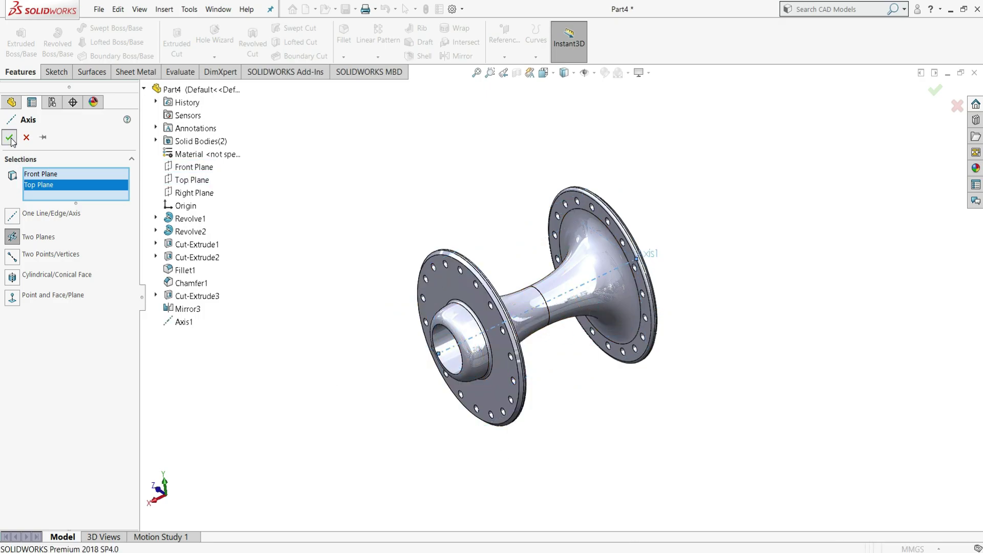
# Rotate the mirrored flange body 10° about Axis1 with Move/Copy Body to stagger its bolt holes
pyautogui.click(163, 9)
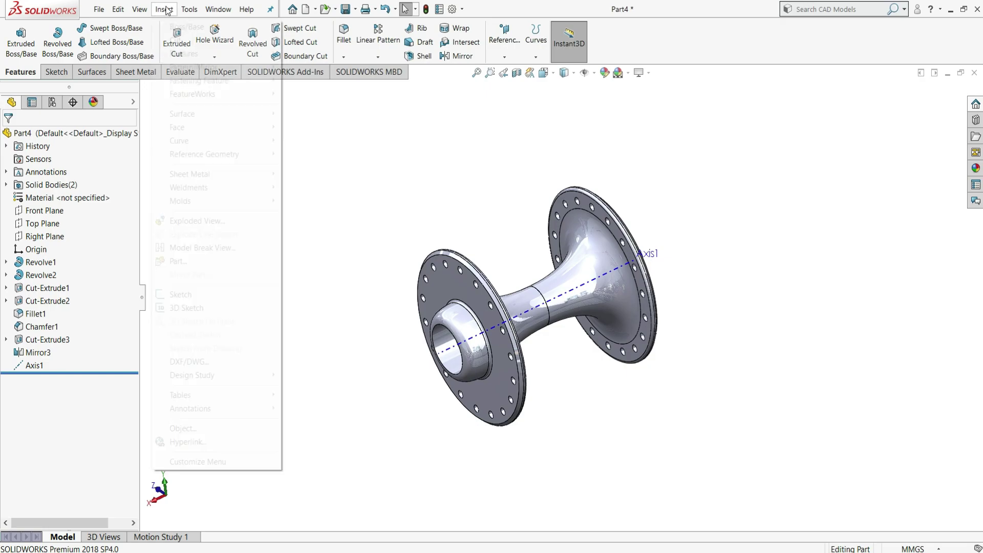
pyautogui.moveTo(182, 55)
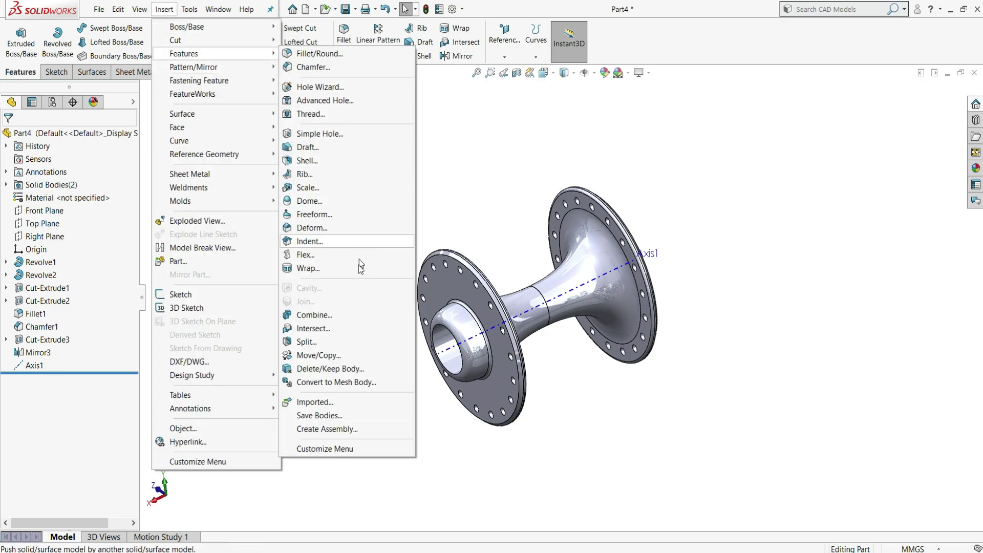
pyautogui.click(330, 357)
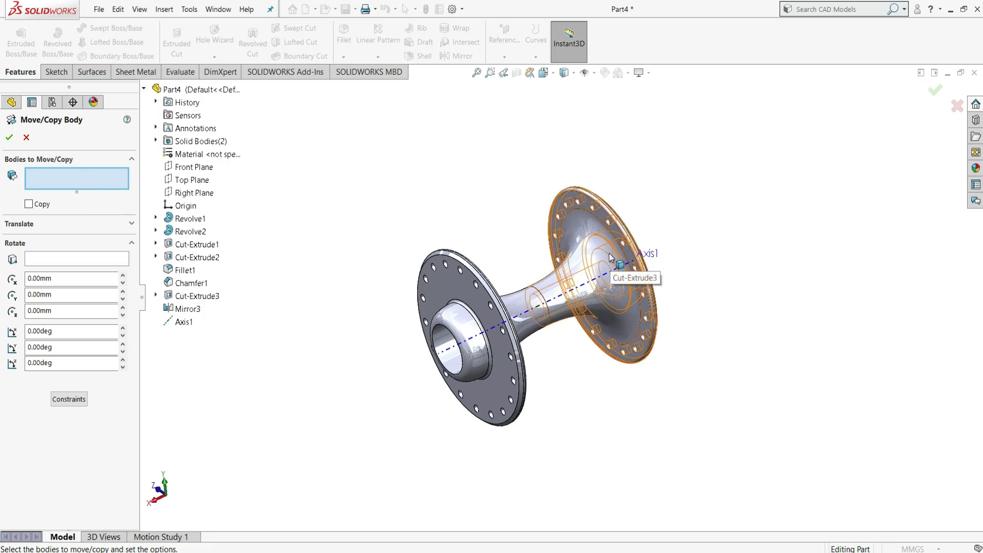
pyautogui.click(615, 269)
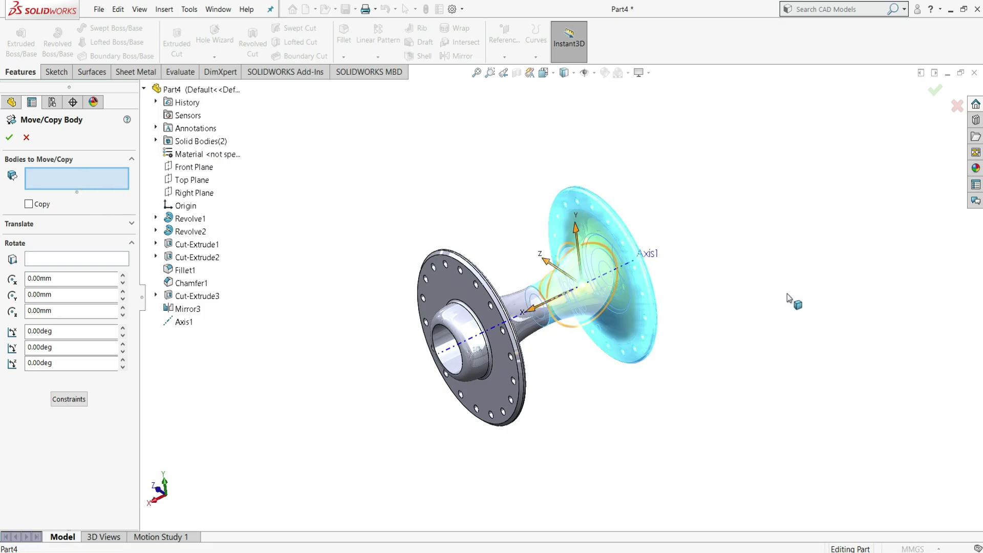
pyautogui.click(41, 262)
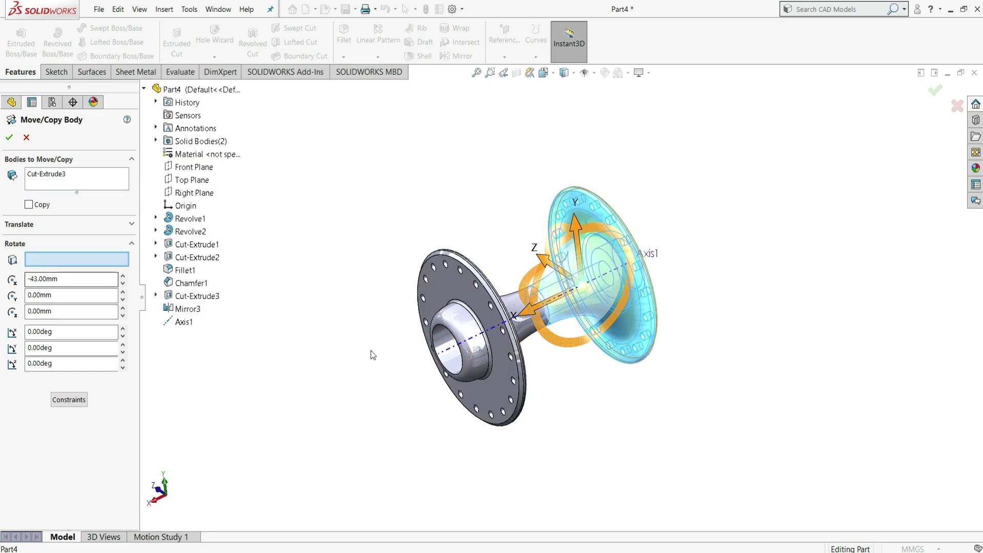
pyautogui.click(447, 353)
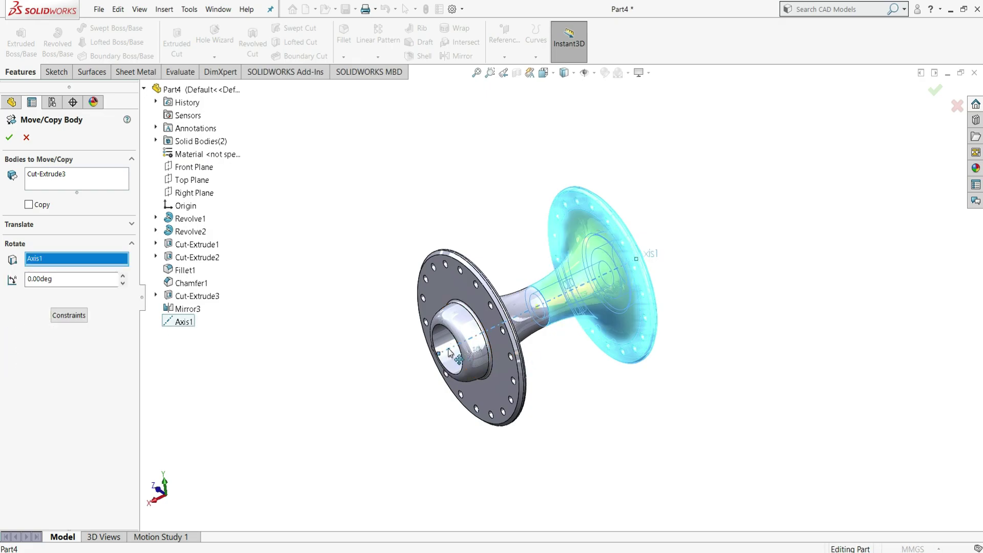
pyautogui.click(79, 284)
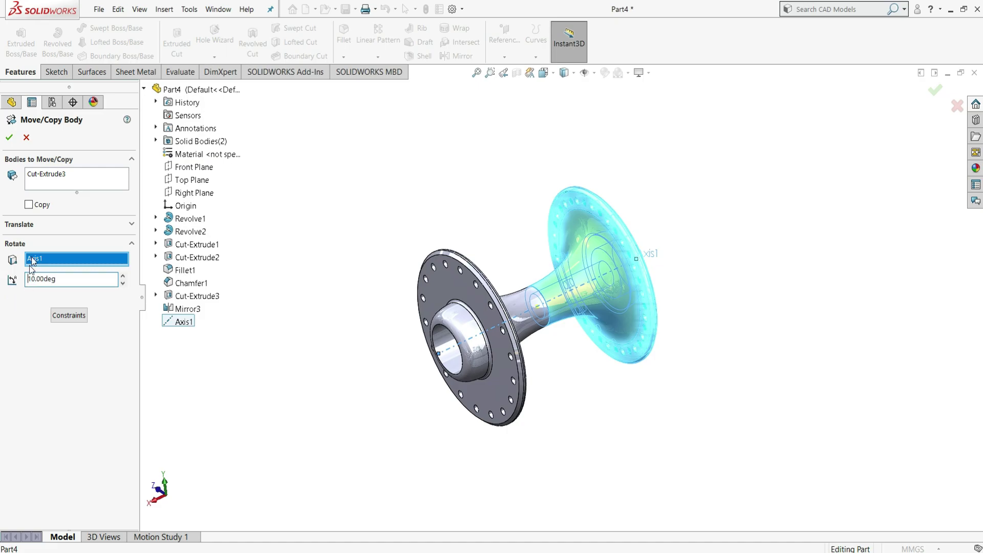
pyautogui.click(11, 141)
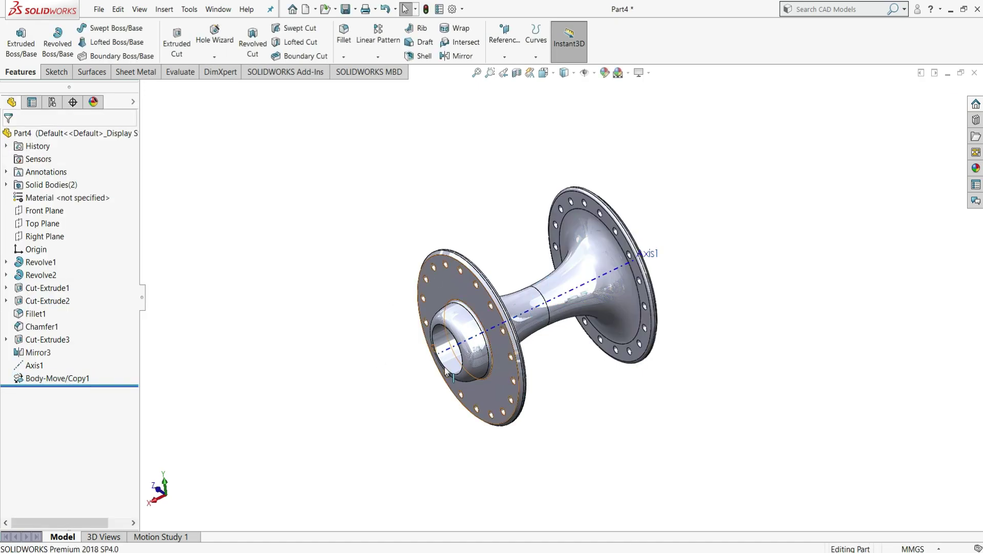
pyautogui.scroll(-2, 465, 336)
# Hide Axis1 and view the hub from the Right view, an orbited angle, and Isometric
pyautogui.click(465, 336)
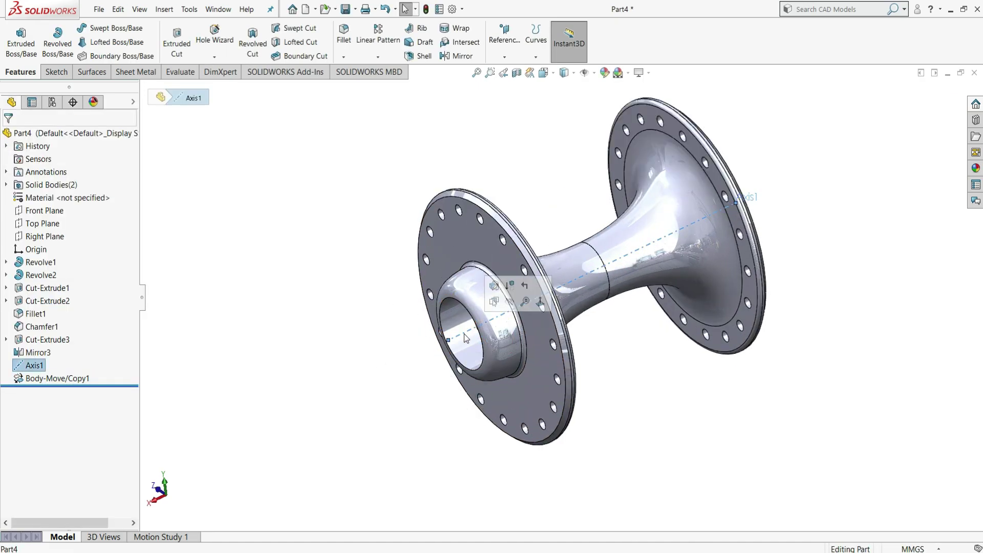
pyautogui.click(510, 306)
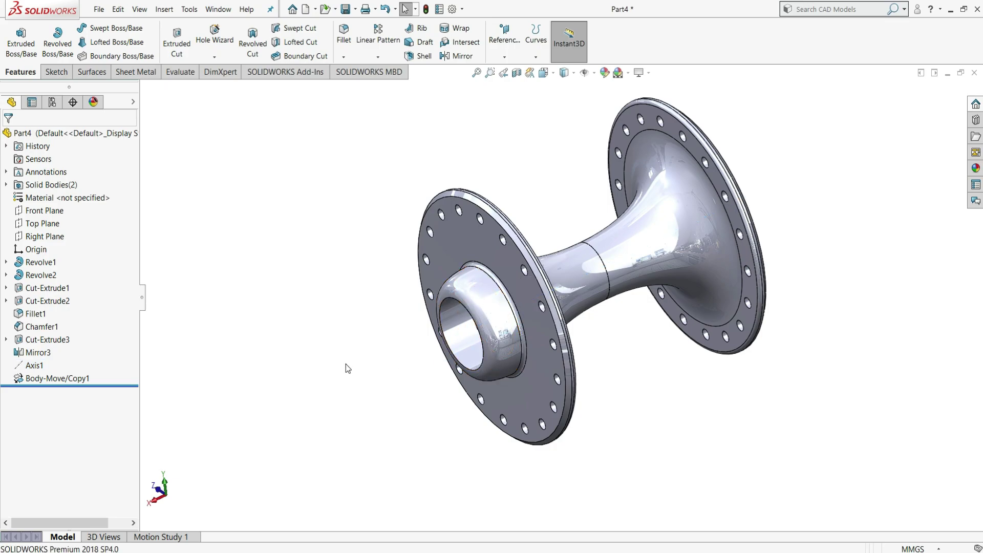
pyautogui.hotkey('ctrl', '4')
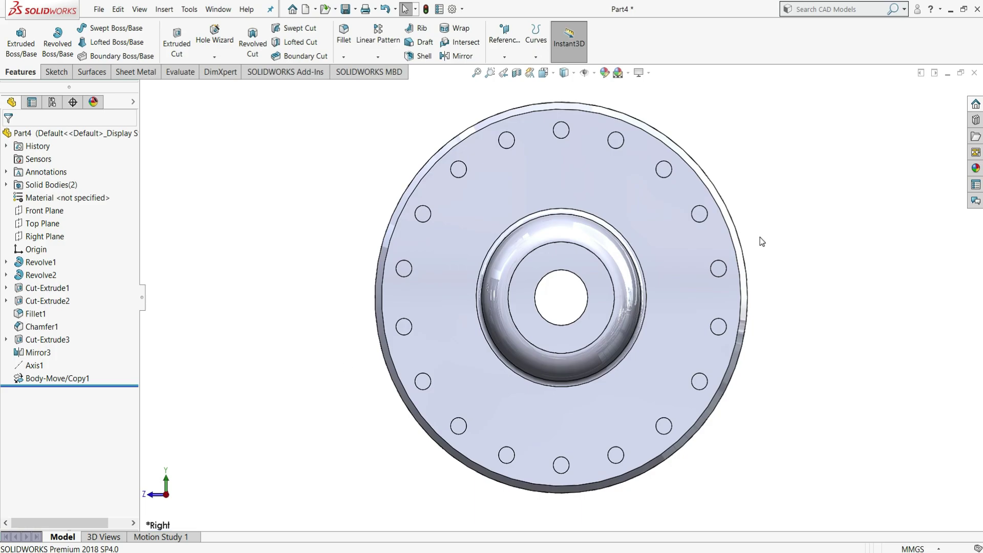
pyautogui.moveTo(764, 247); pyautogui.dragTo(766, 306, button='middle')
pyautogui.hotkey('ctrl', '7')
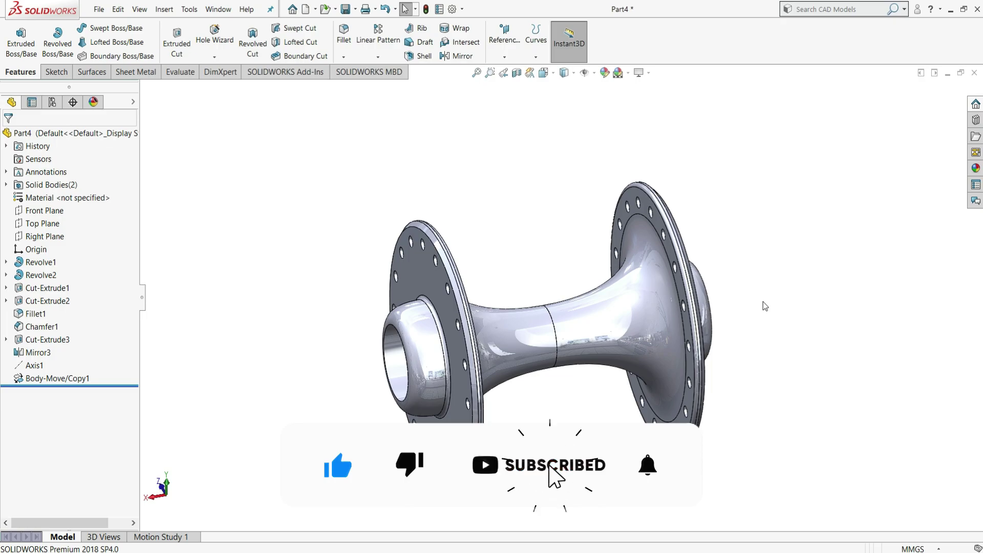